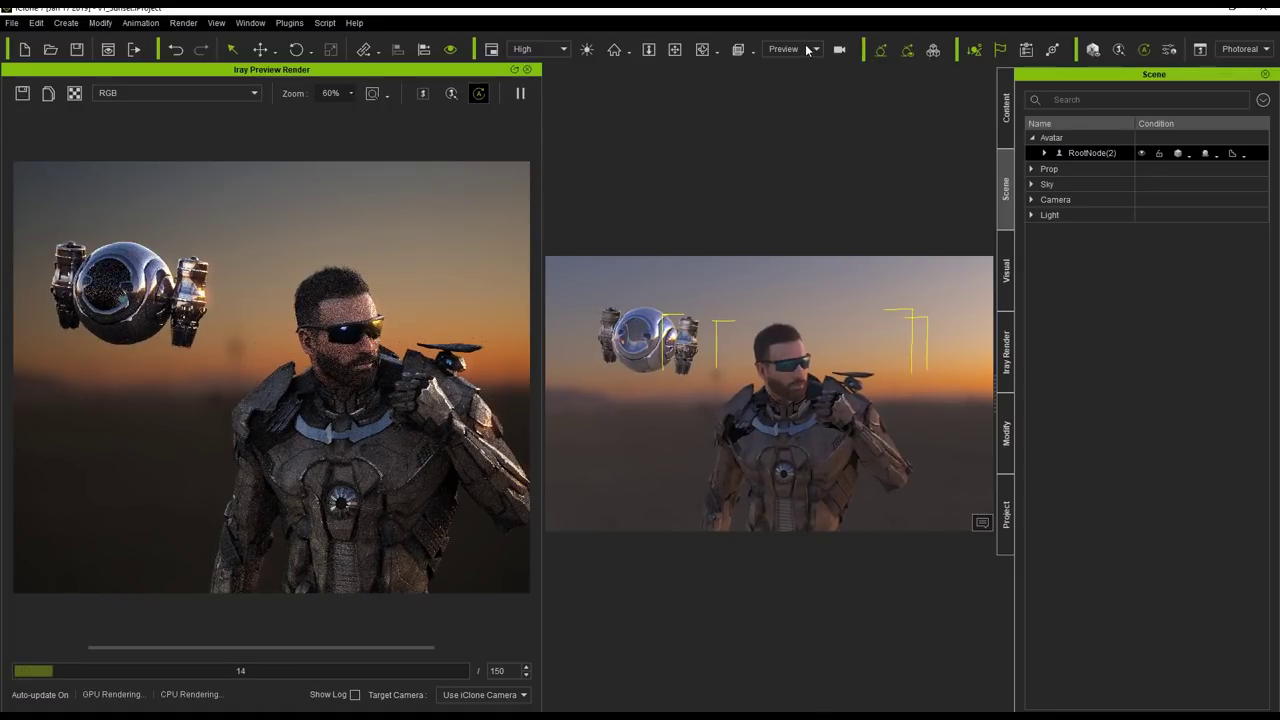
Switch the Iray preview to Camera(1) after briefly checking Camera(2).
{"action": "left_click", "coordinate": [807, 50]}
{"action": "left_click", "coordinate": [795, 82]}
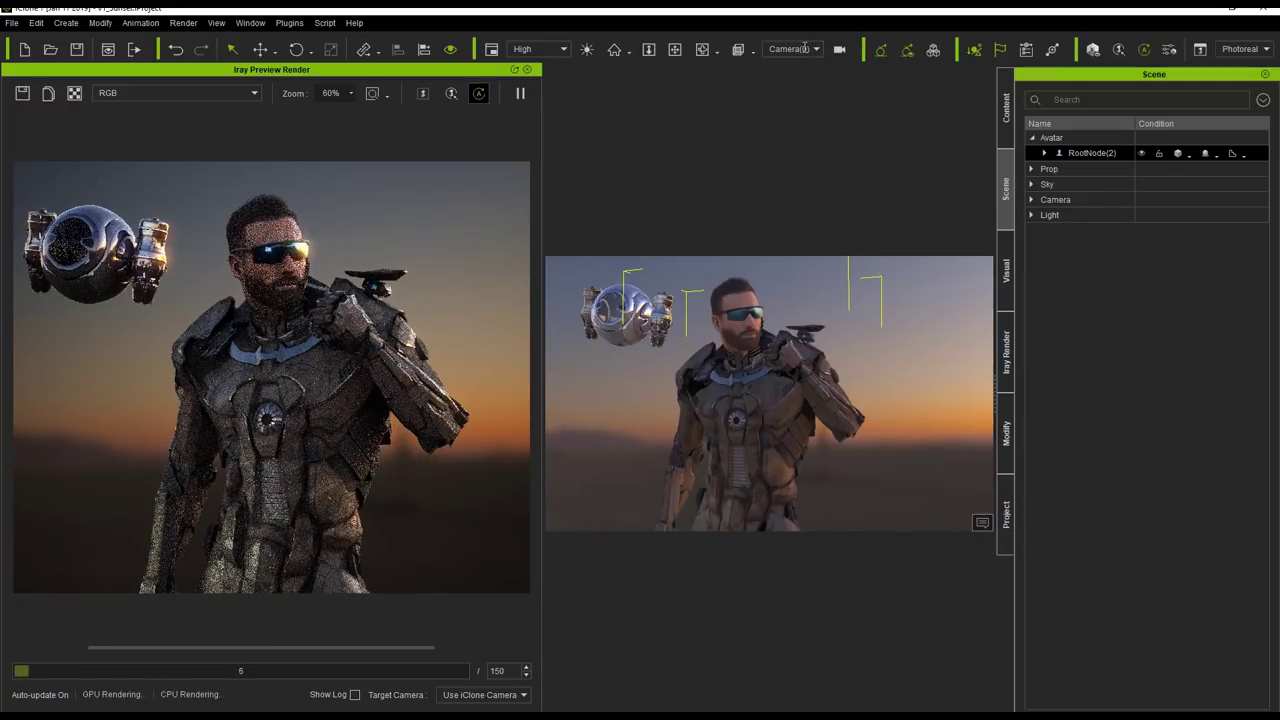
{"action": "left_click", "coordinate": [805, 49]}
{"action": "left_click", "coordinate": [795, 95]}
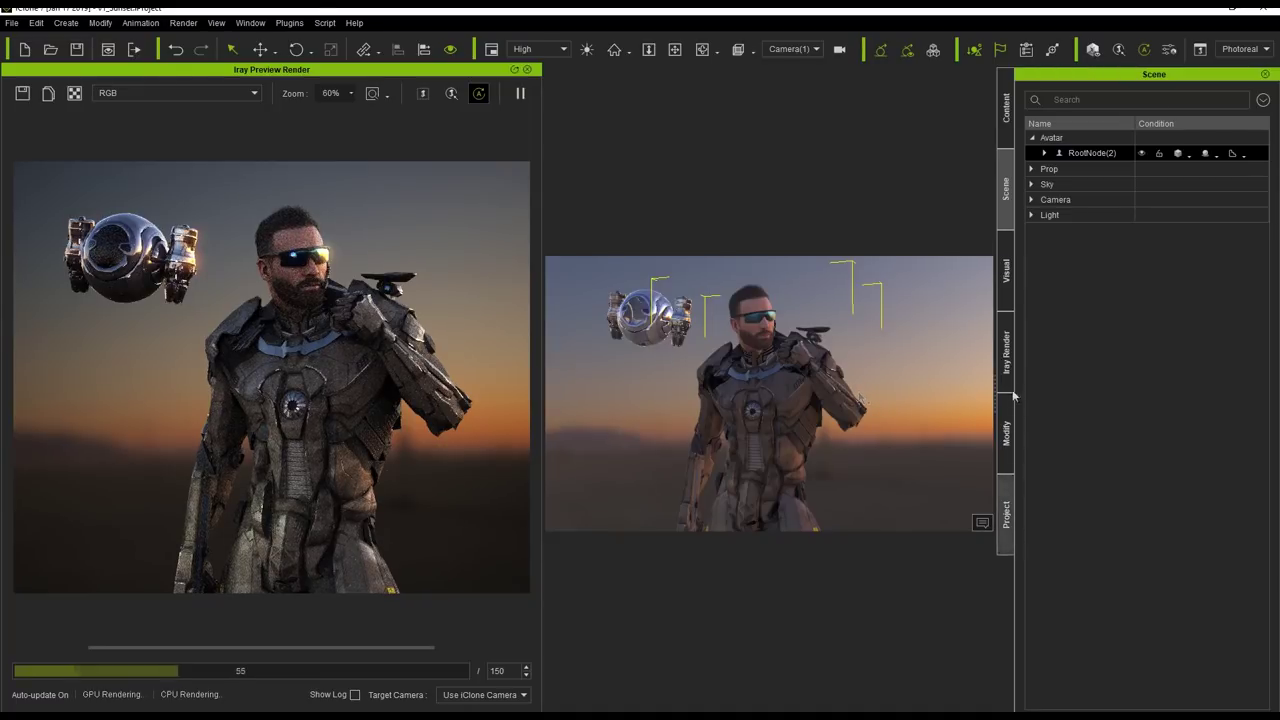
Load Desert.hdr from the HDRI folder as the image based lighting map.
{"action": "left_click", "coordinate": [1006, 270]}
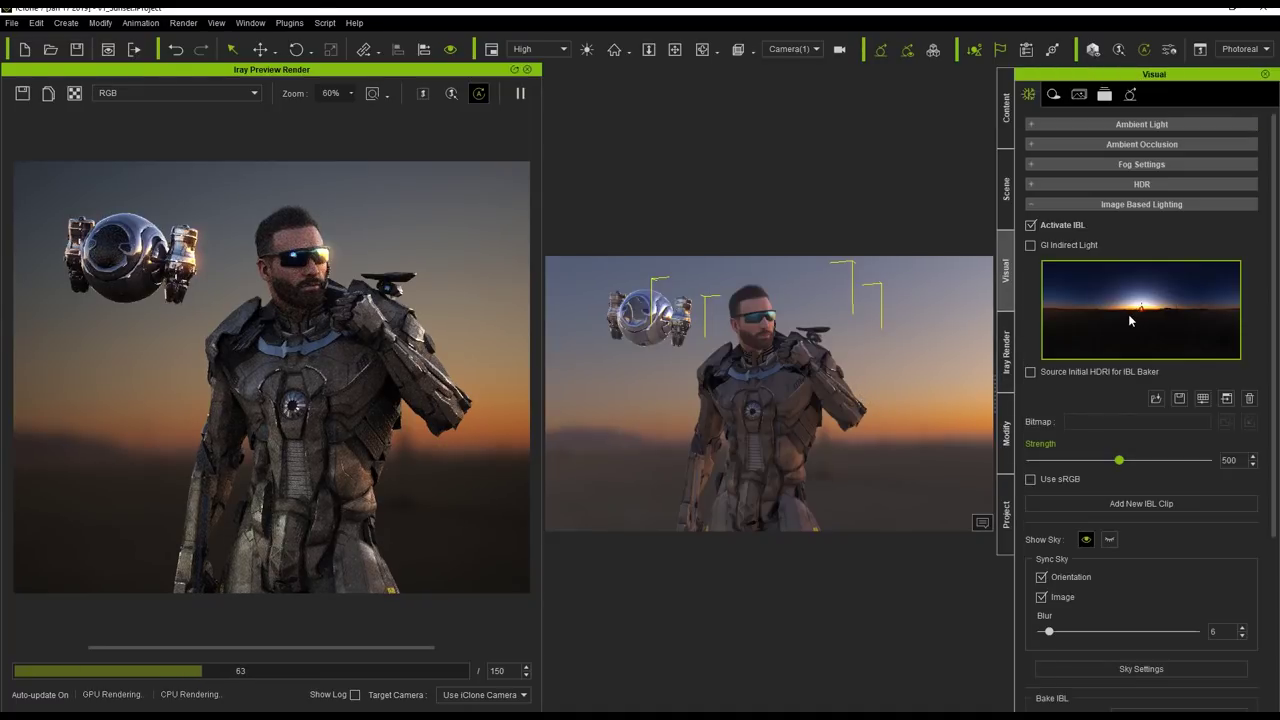
{"action": "left_click", "coordinate": [1130, 320]}
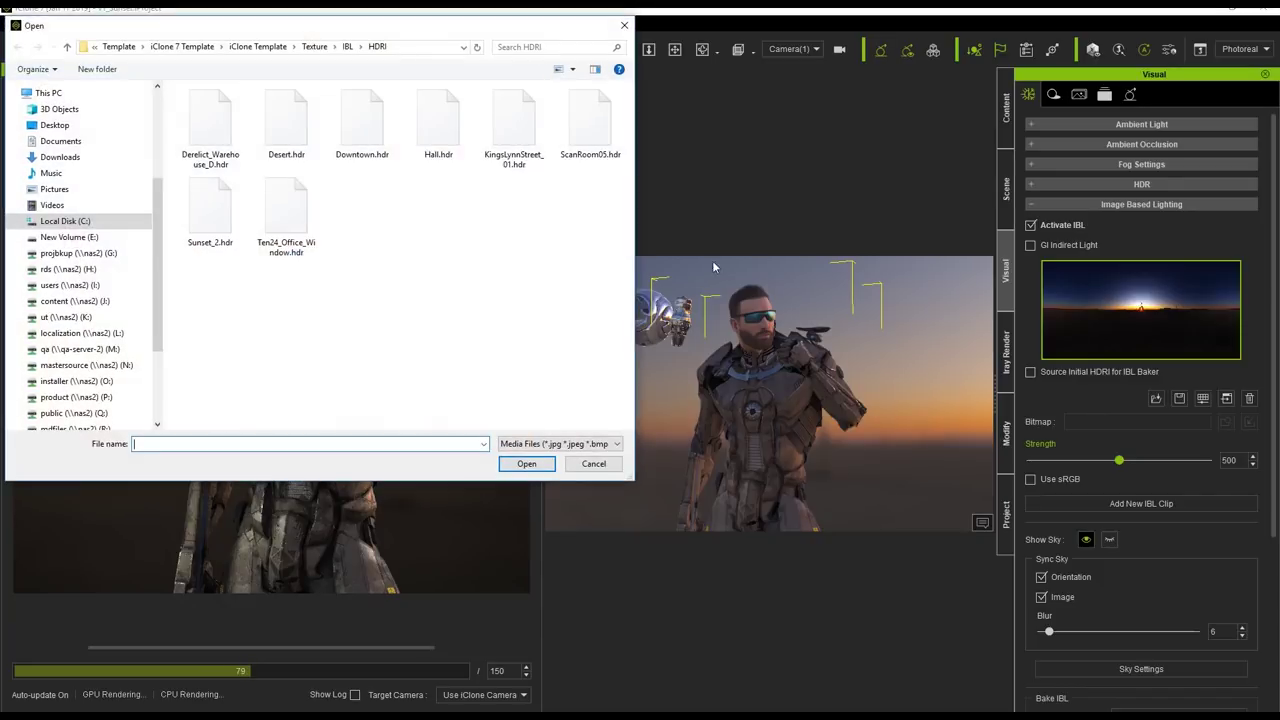
{"action": "double_click", "coordinate": [288, 125]}
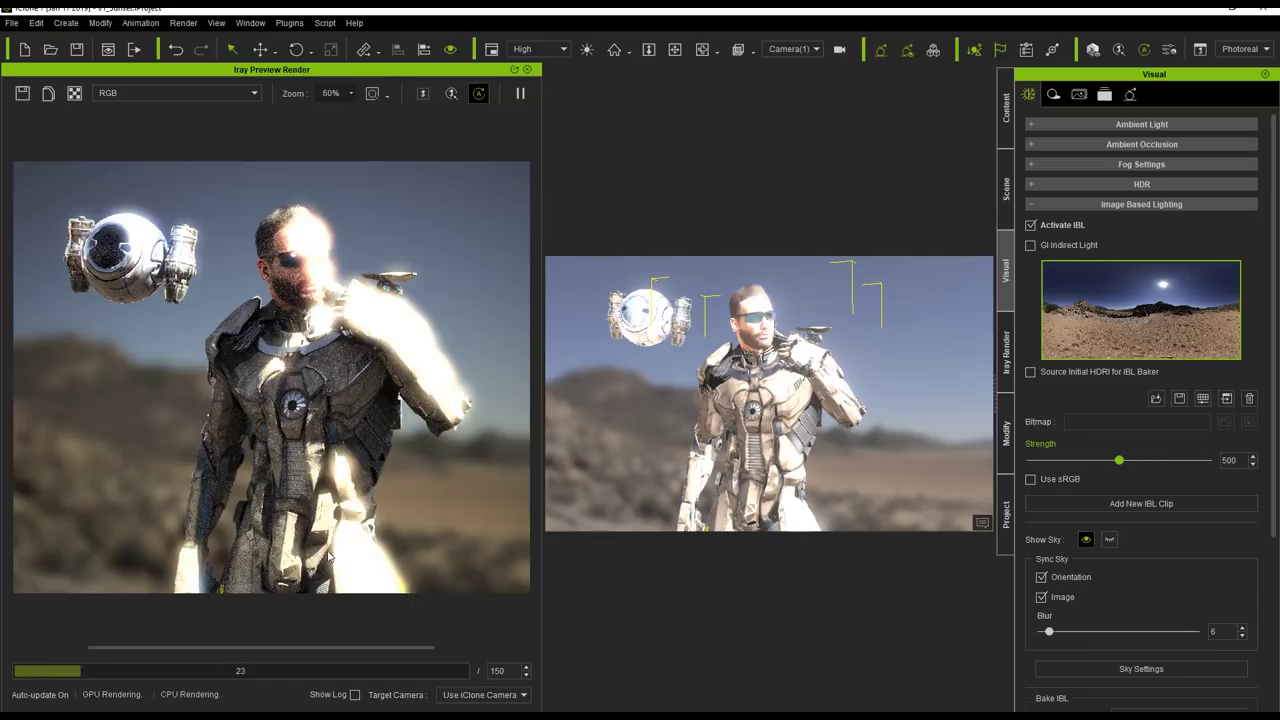
Lower the IBL strength to 57 and set the IBL Rotate Z to 120.
{"action": "left_click_drag", "start_coordinate": [1055, 462], "coordinate": [1045, 460]}
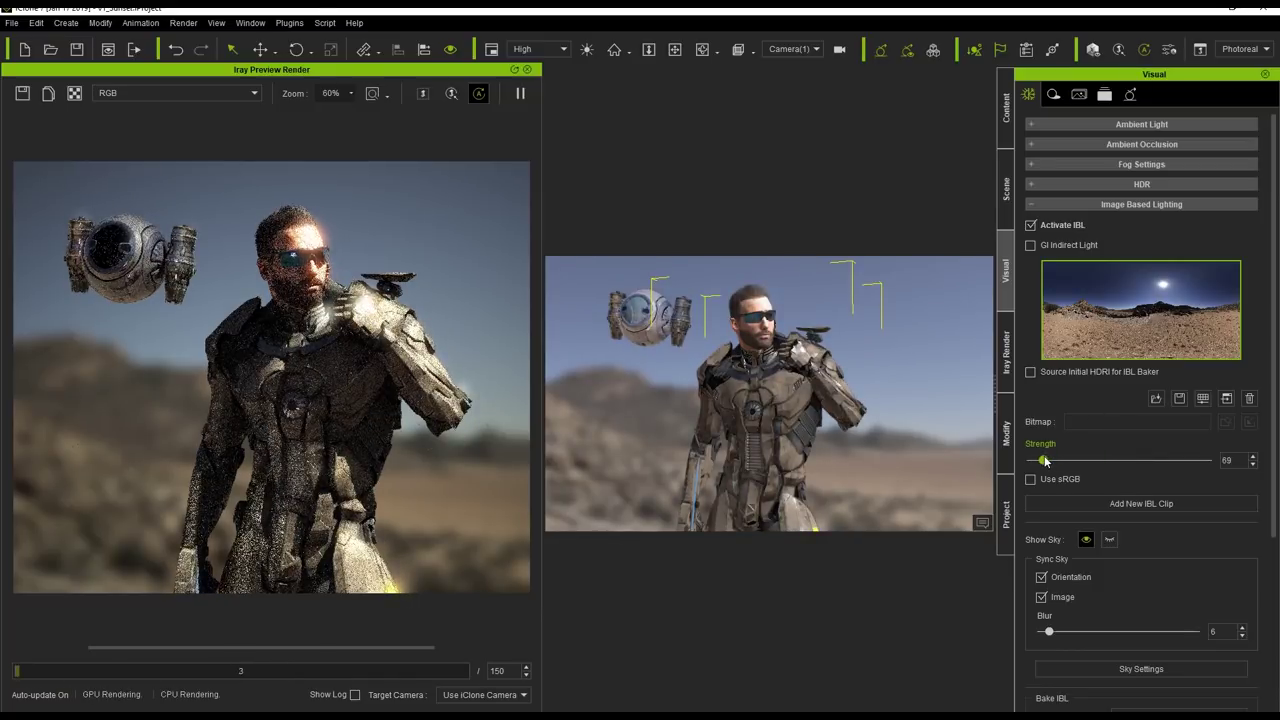
{"action": "left_click_drag", "start_coordinate": [1045, 460], "coordinate": [1043, 461]}
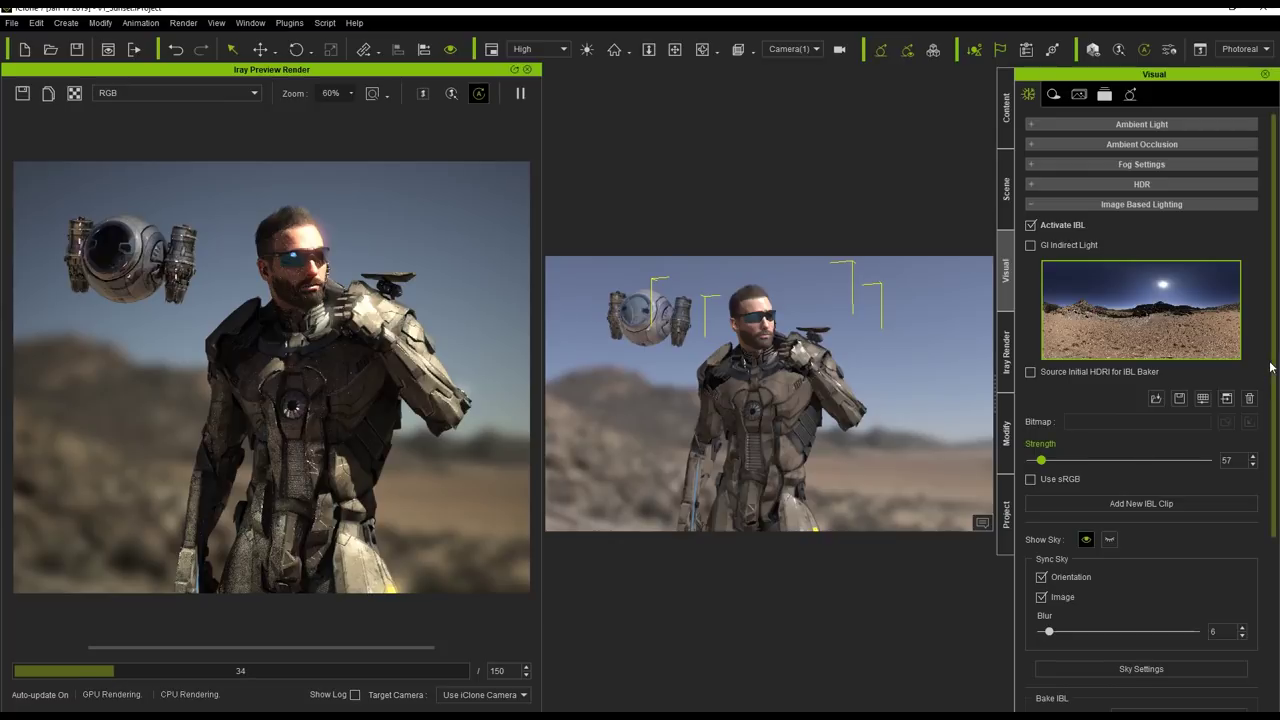
{"action": "left_click_drag", "start_coordinate": [1274, 369], "coordinate": [1276, 571]}
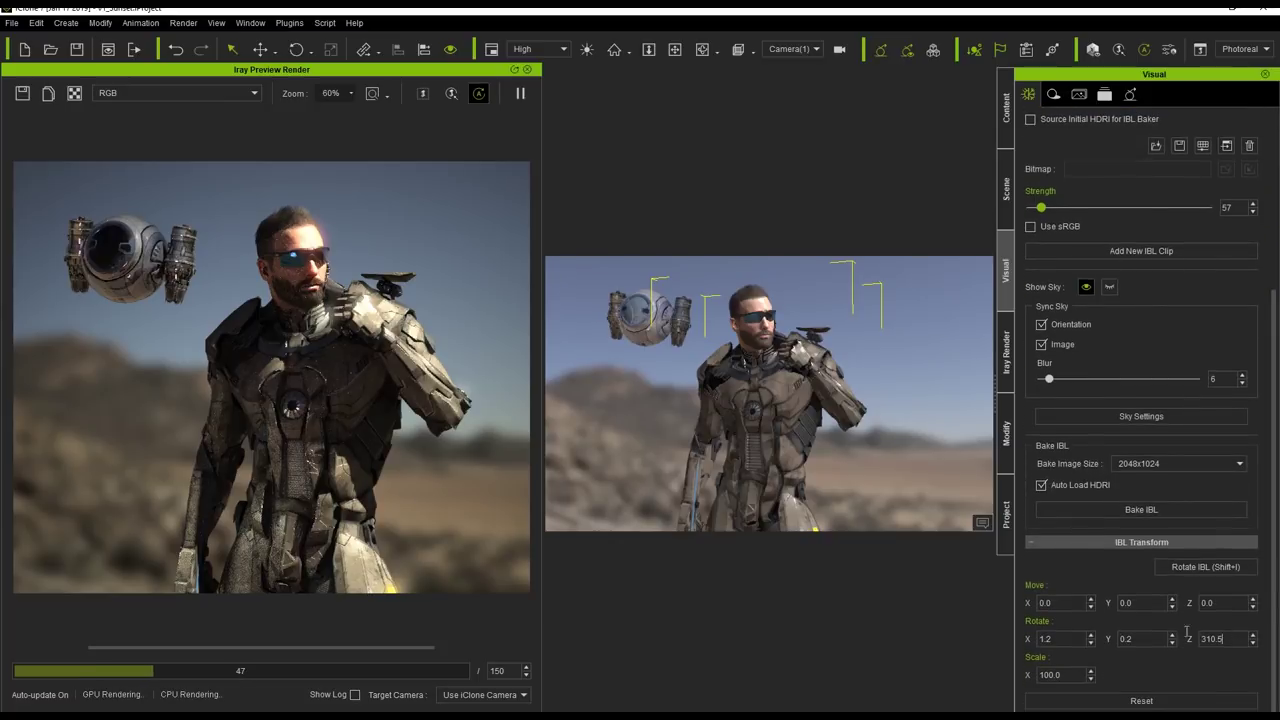
{"action": "key", "text": "Return"}
{"action": "type", "text": "120"}
{"action": "key", "text": "Return"}
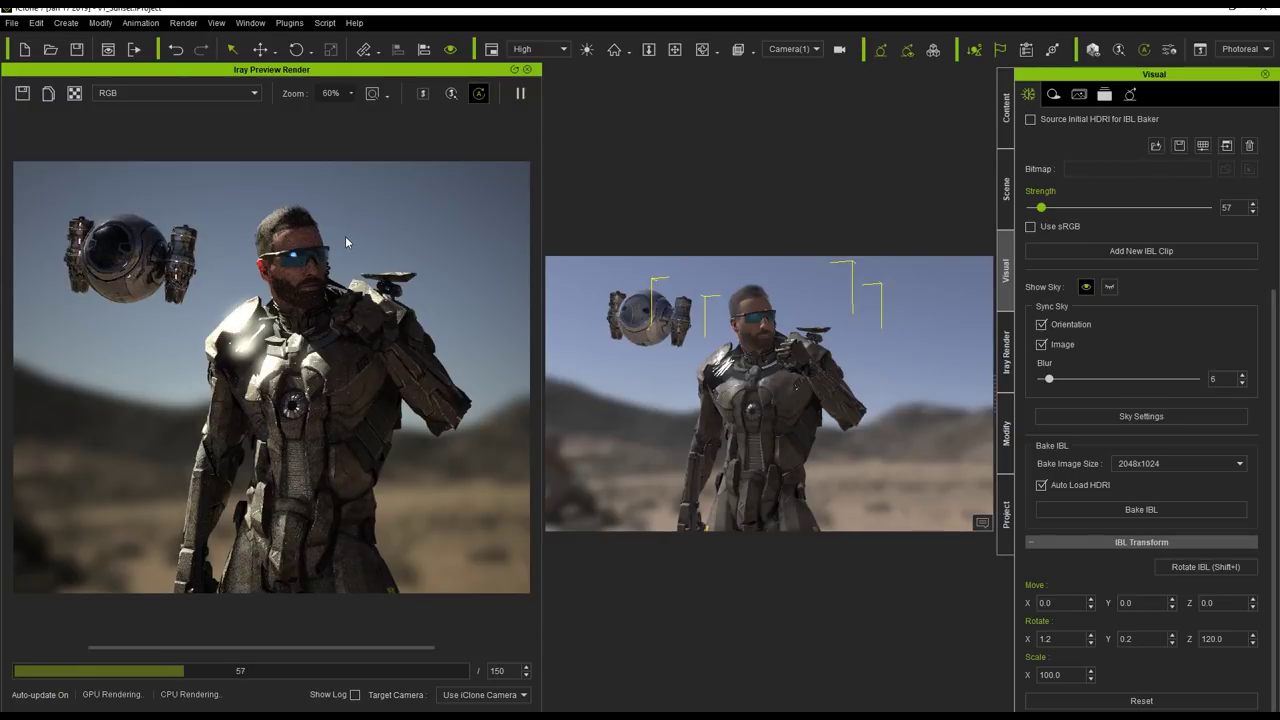
{"action": "left_click", "coordinate": [65, 22]}
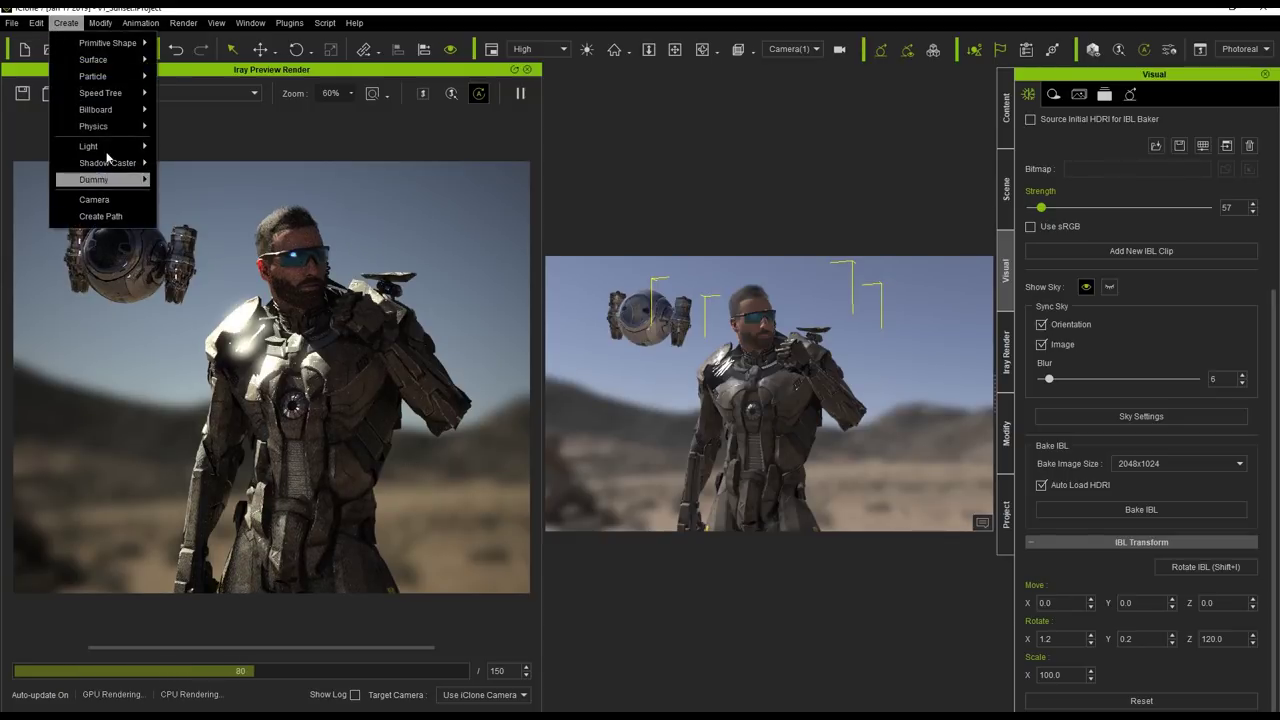
Add a directional light and tilt it across the character.
{"action": "mouse_move", "coordinate": [100, 146]}
{"action": "left_click", "coordinate": [200, 146]}
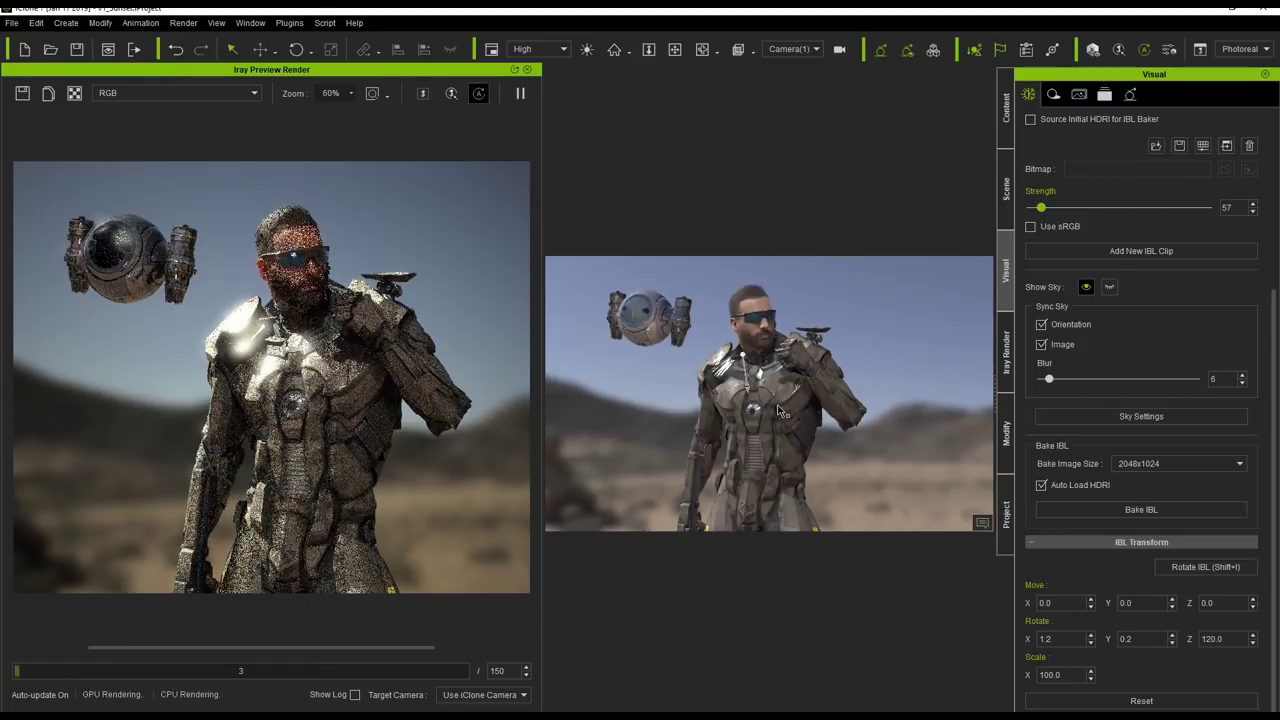
{"action": "key", "text": "e"}
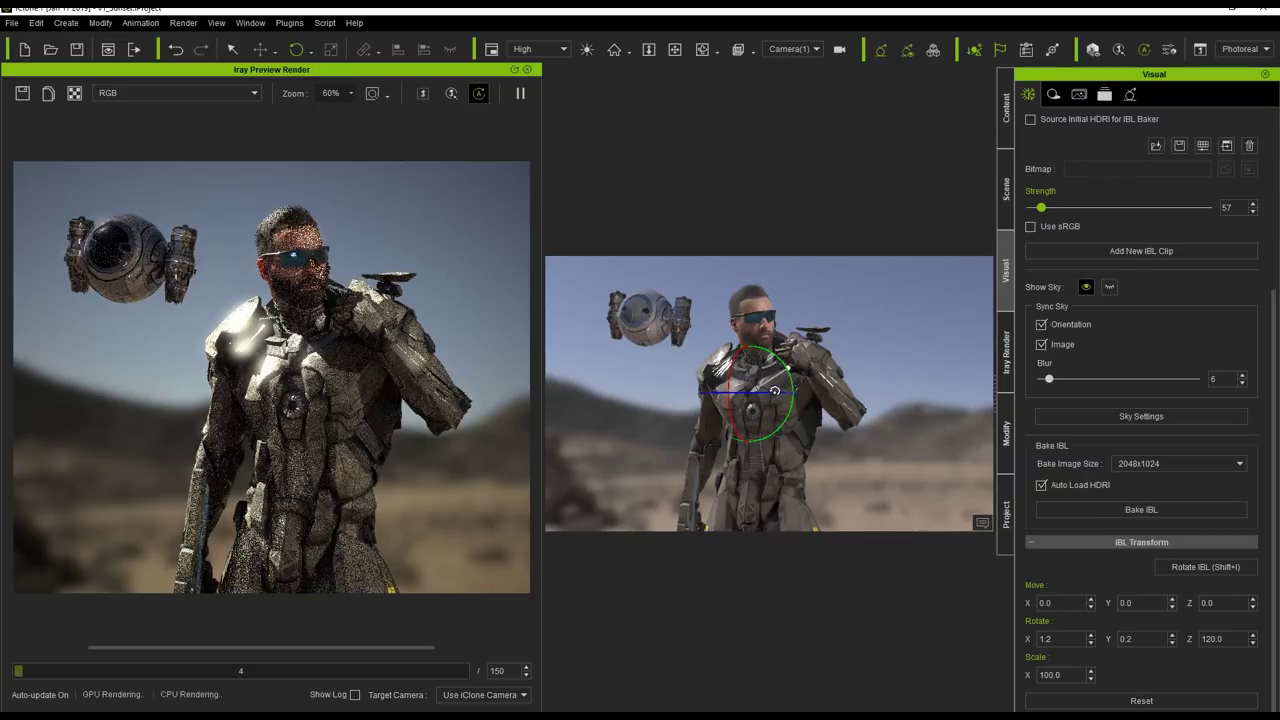
{"action": "left_click_drag", "start_coordinate": [774, 390], "coordinate": [766, 386]}
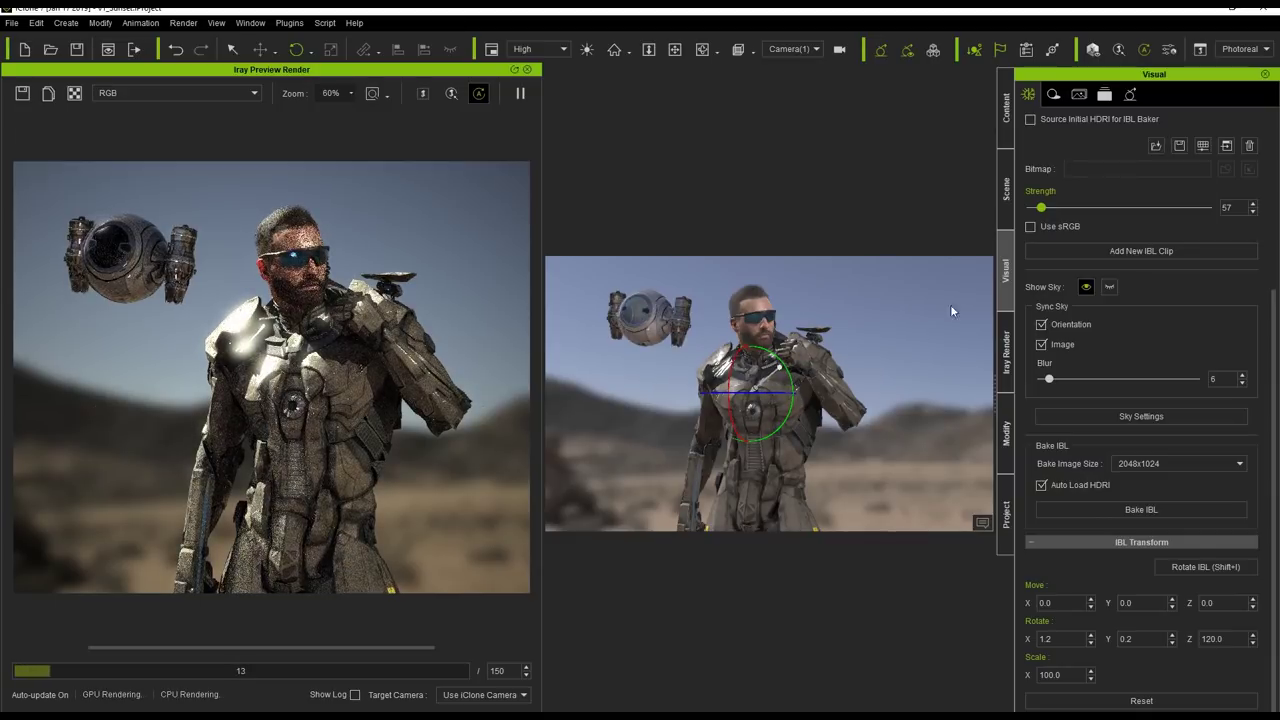
Set the directional light's multiplier to 0.5.
{"action": "left_click", "coordinate": [1006, 432]}
{"action": "left_click", "coordinate": [1097, 221]}
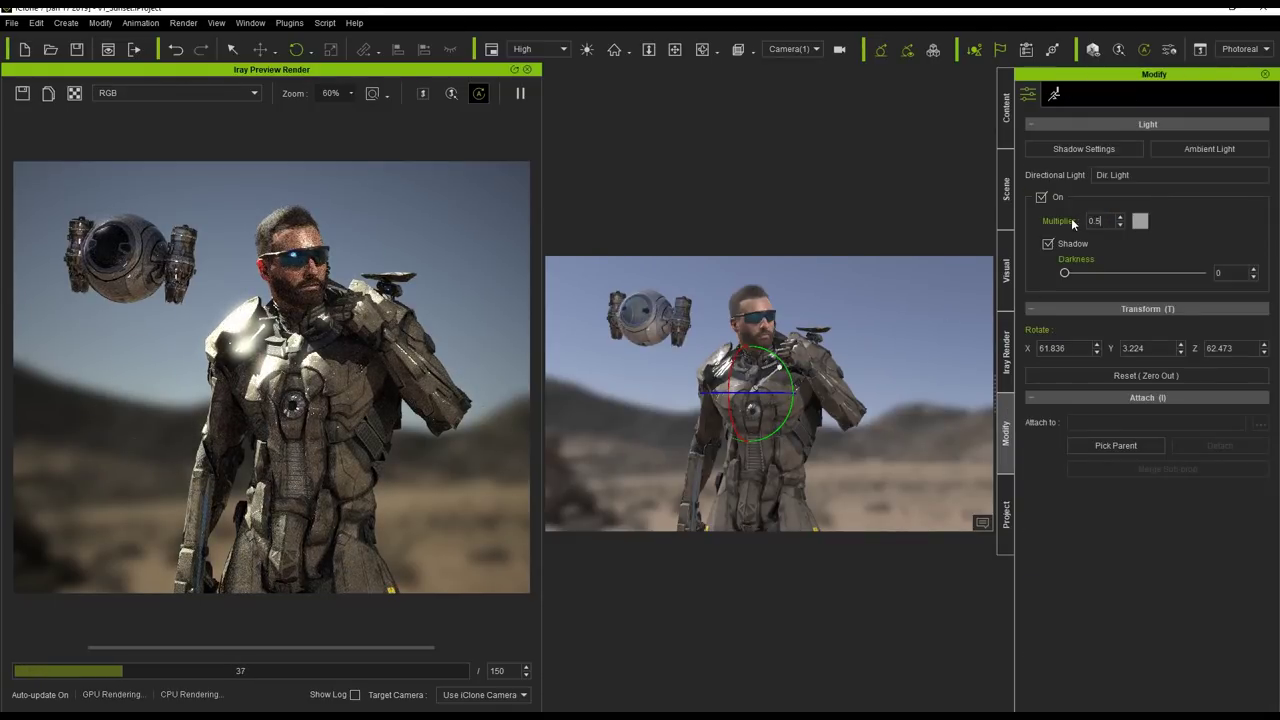
{"action": "type", "text": "0.5"}
{"action": "key", "text": "Return"}
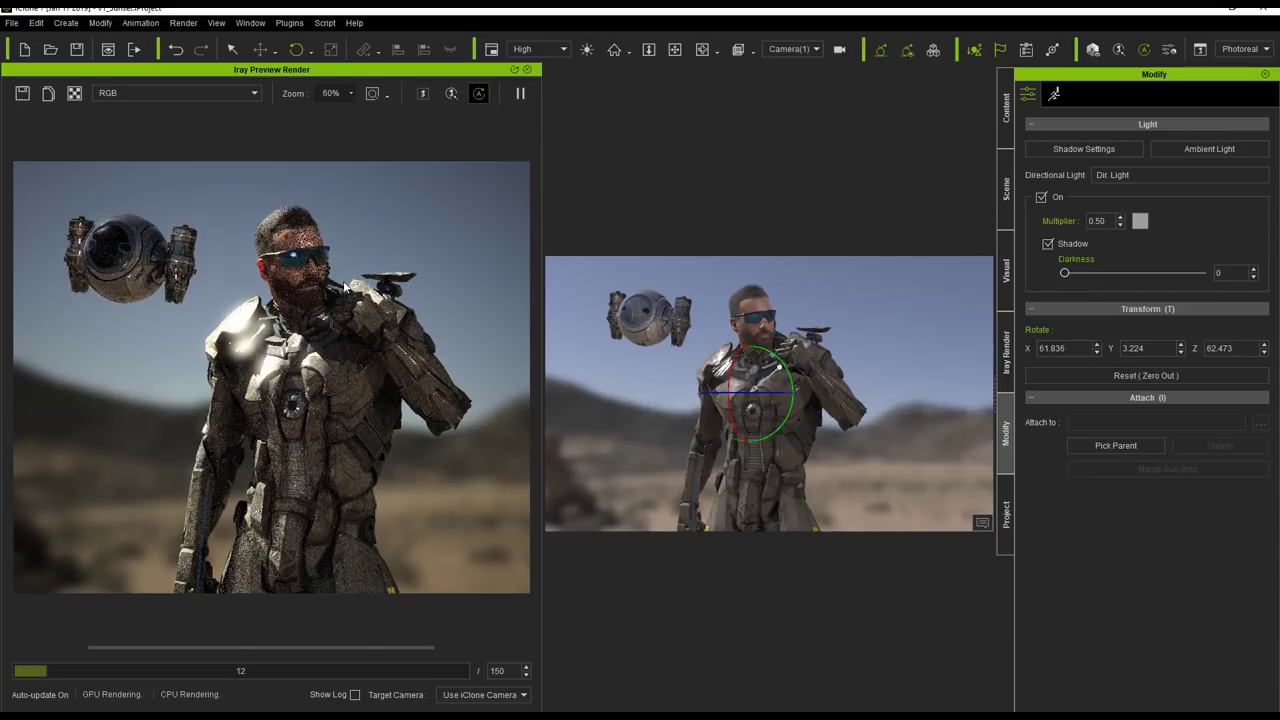
{"action": "left_click", "coordinate": [640, 313]}
Enable the Point light inside Loading Pod(0) in the Scene list.
{"action": "left_click", "coordinate": [1006, 188]}
{"action": "left_click", "coordinate": [1045, 217]}
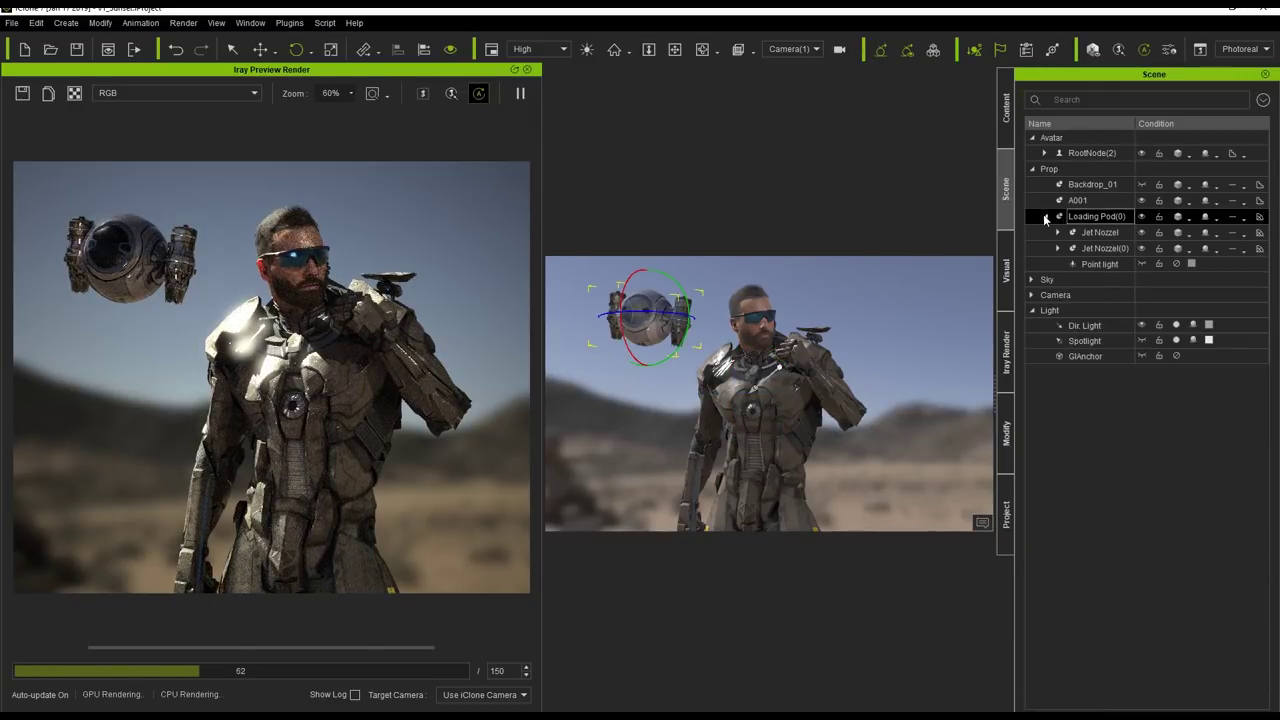
{"action": "left_click", "coordinate": [1176, 264]}
{"action": "left_click", "coordinate": [1177, 264]}
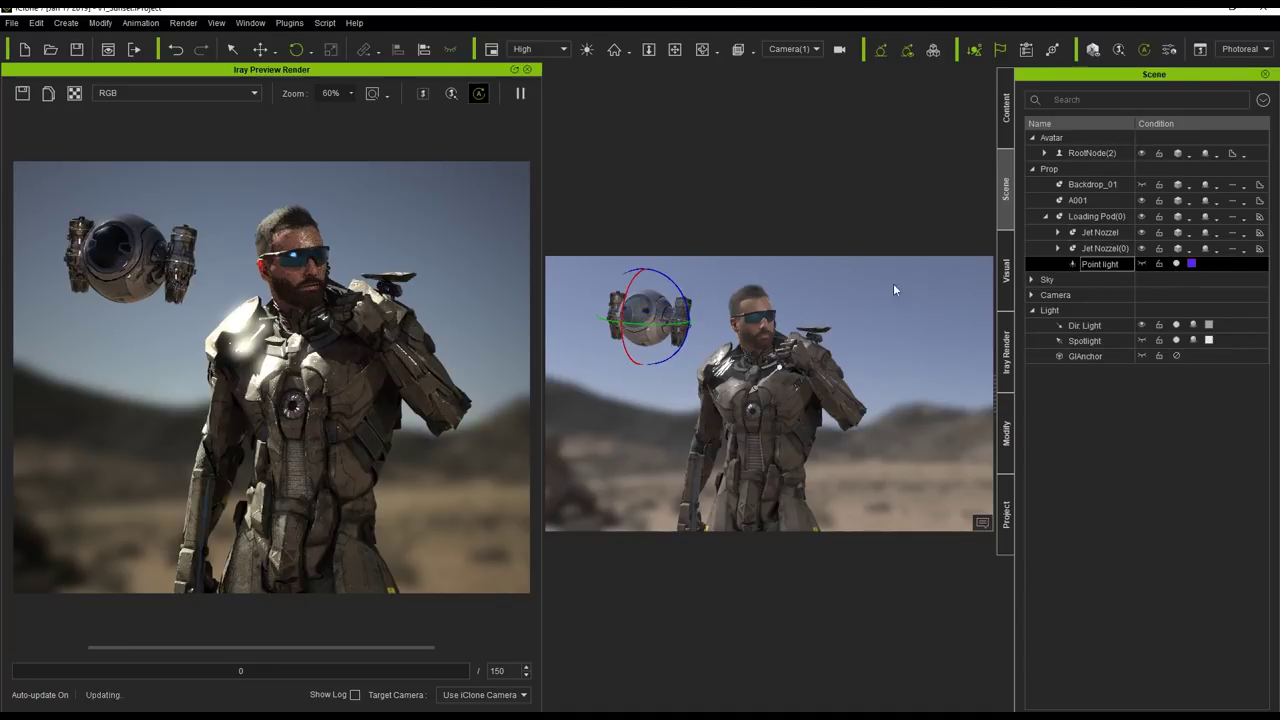
Change the pod's point light colour to light blue (#31b0ff).
{"action": "left_click", "coordinate": [1191, 264]}
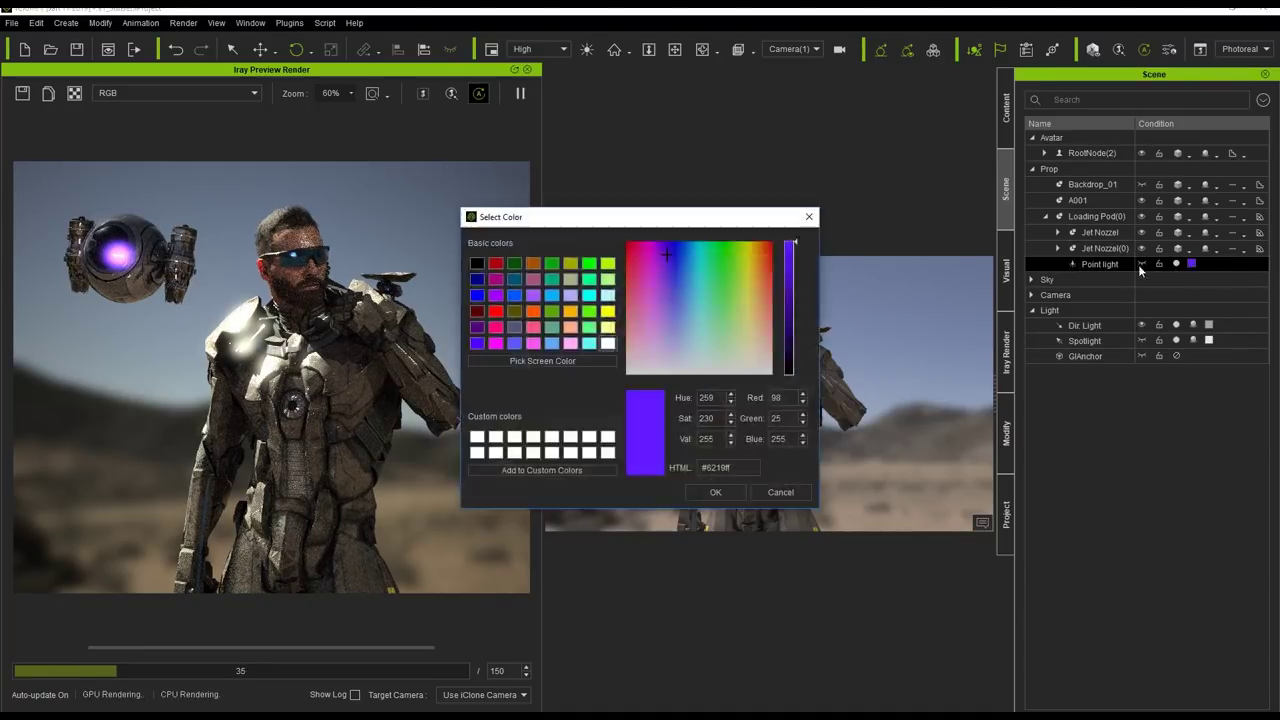
{"action": "left_click", "coordinate": [686, 272]}
{"action": "left_click", "coordinate": [688, 271]}
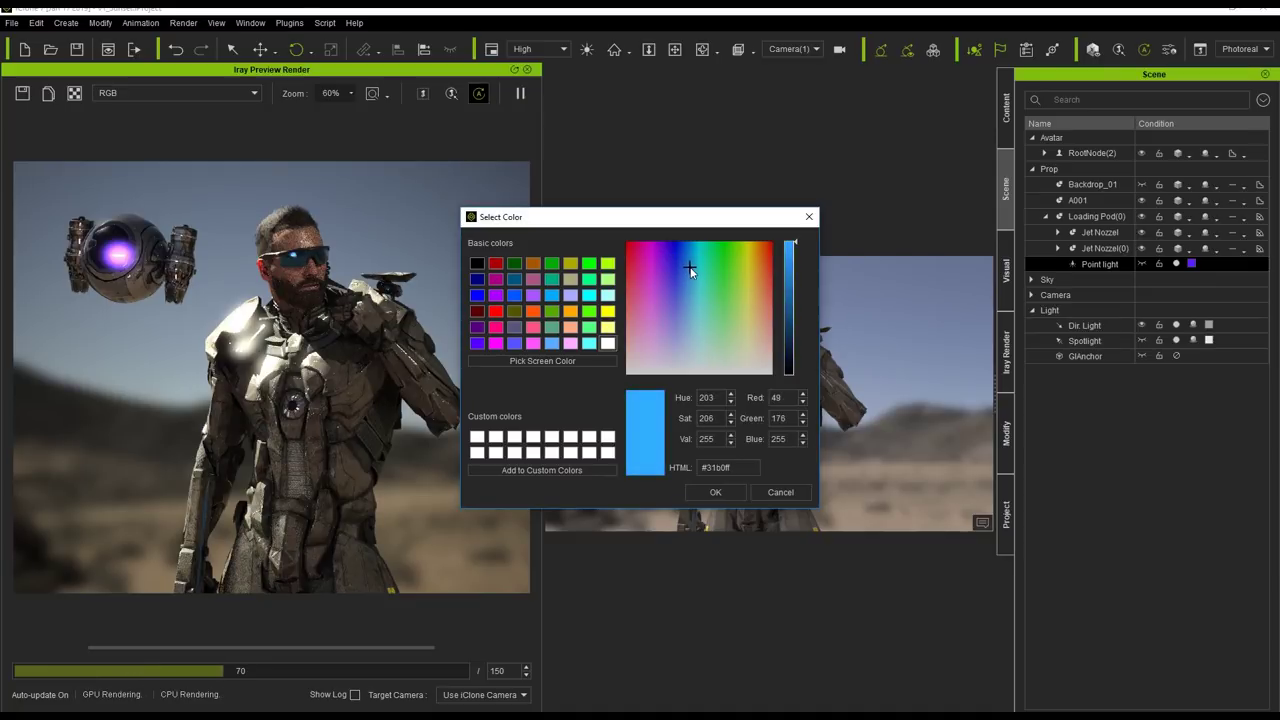
{"action": "left_click", "coordinate": [690, 277]}
{"action": "left_click", "coordinate": [713, 489]}
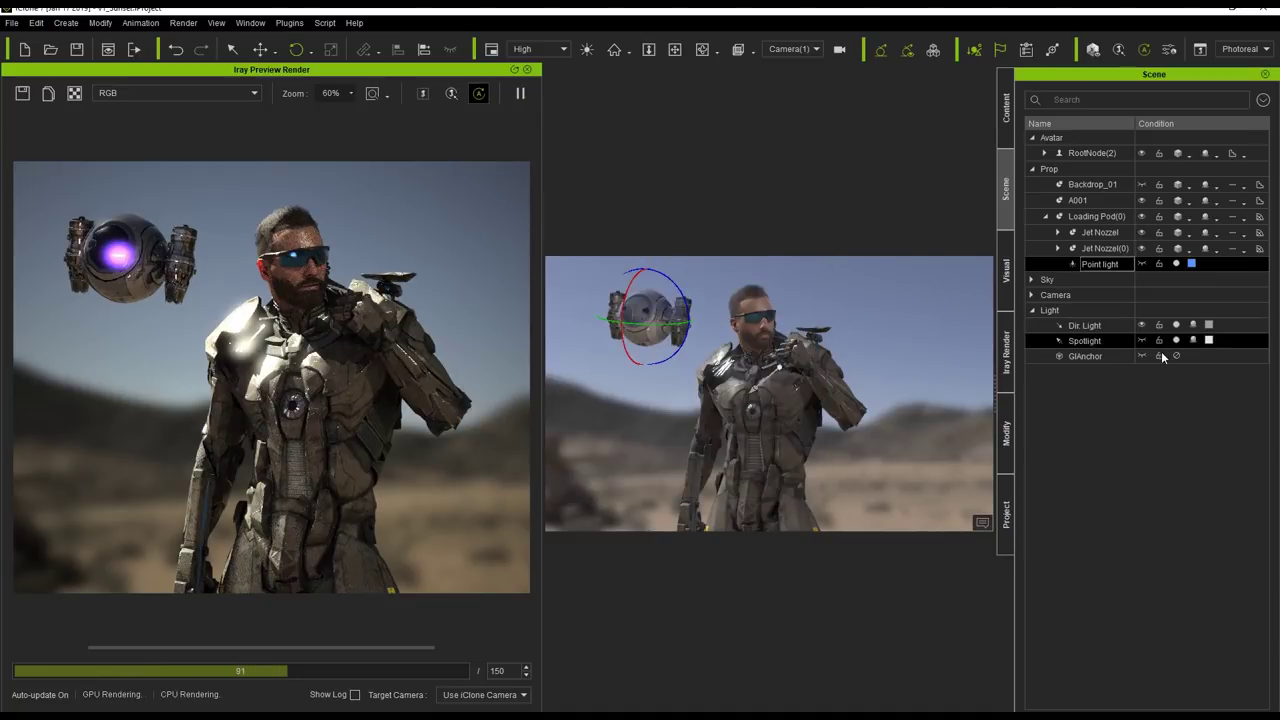
Rotate Loading Pod(0) around its vertical axis.
{"action": "left_click", "coordinate": [1159, 280]}
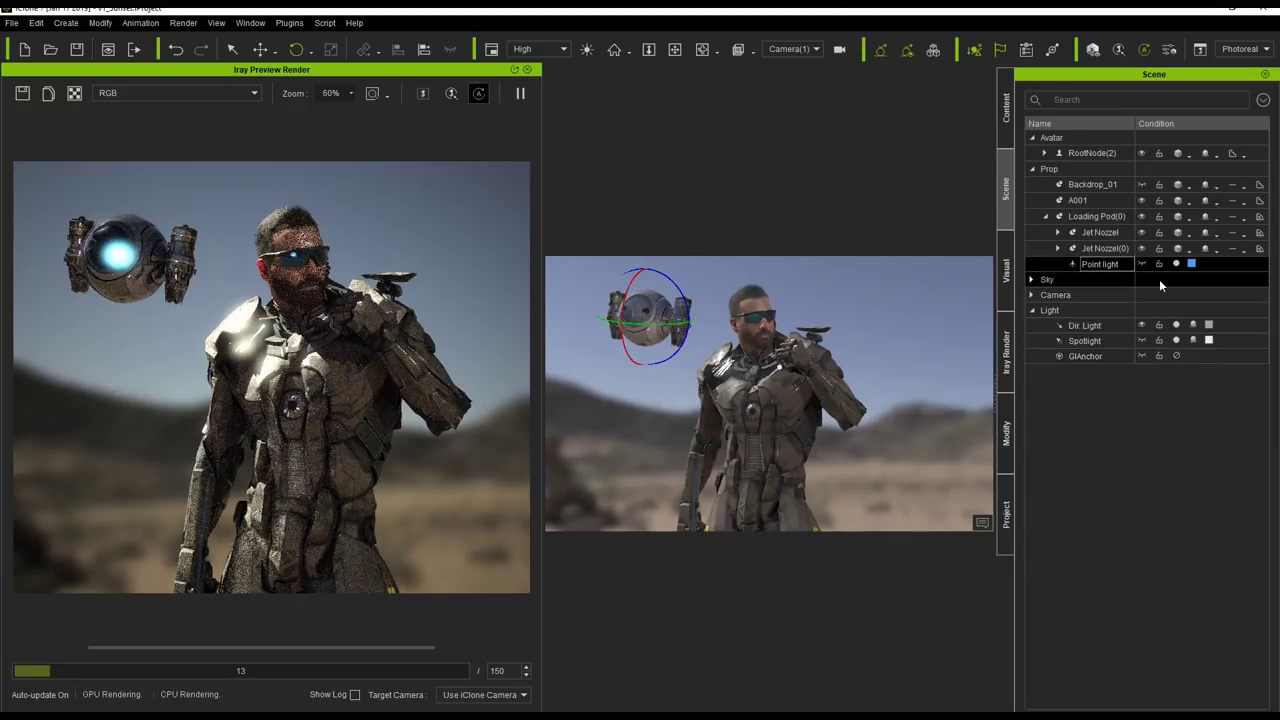
{"action": "left_click", "coordinate": [1095, 216]}
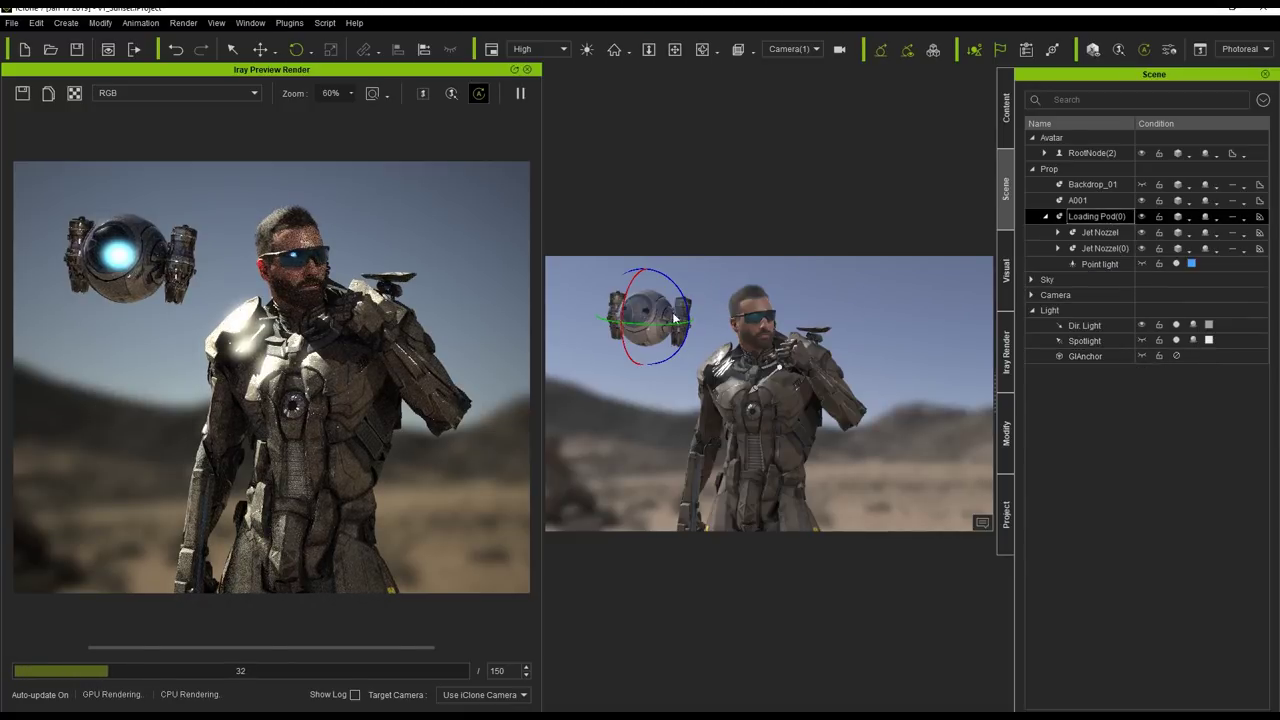
{"action": "left_click_drag", "start_coordinate": [655, 316], "coordinate": [612, 336]}
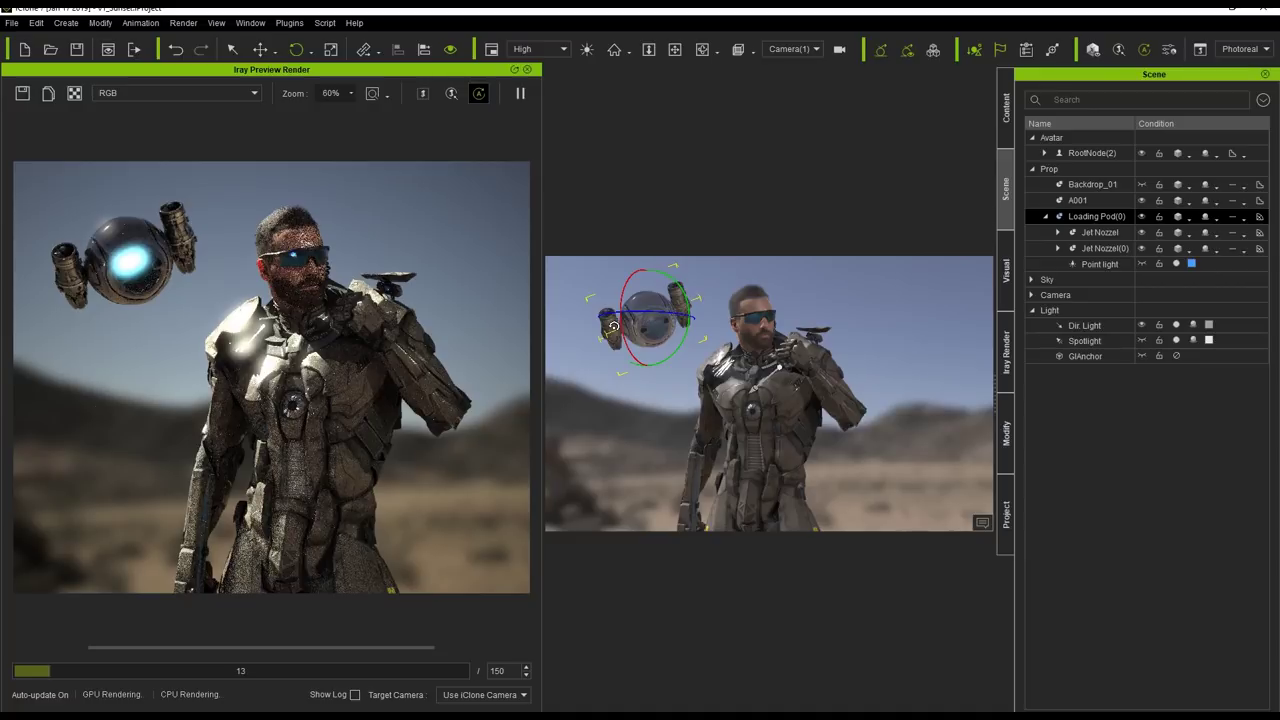
Level the pod's right jet nozzle and reorient the whole Loading Pod(0).
{"action": "left_click", "coordinate": [609, 314]}
{"action": "left_click", "coordinate": [684, 300]}
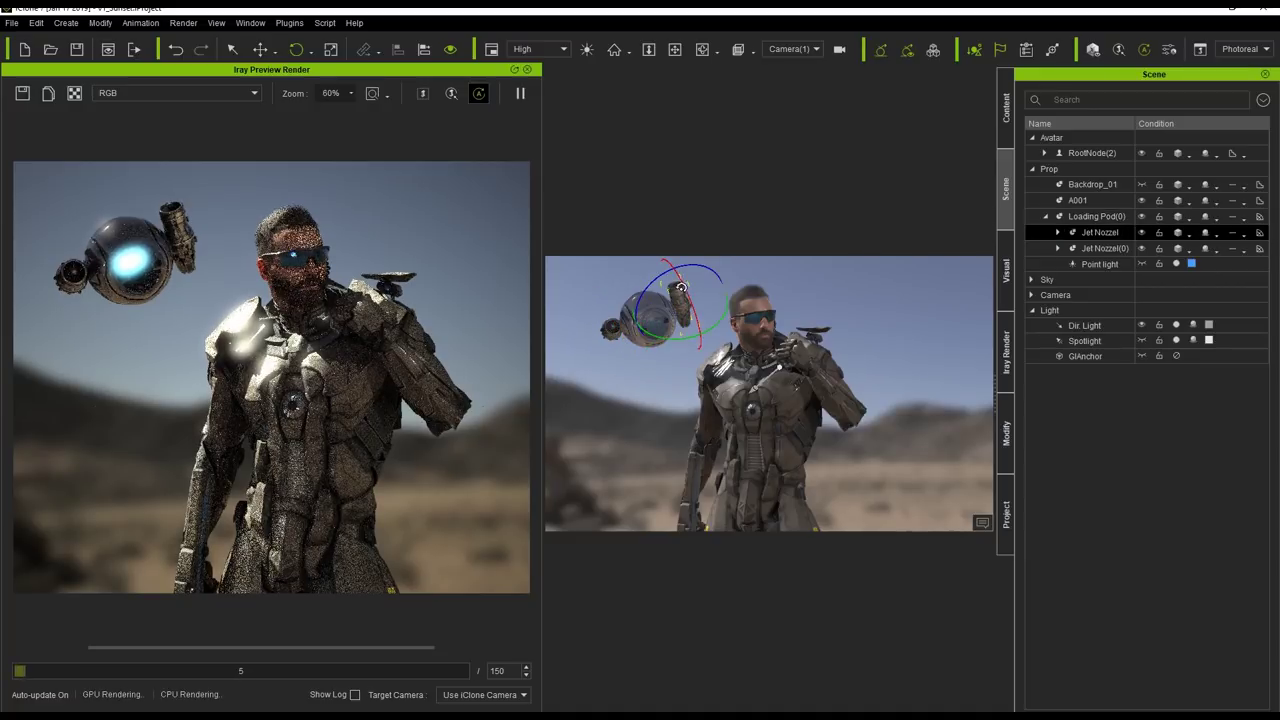
{"action": "left_click_drag", "start_coordinate": [701, 323], "coordinate": [700, 342]}
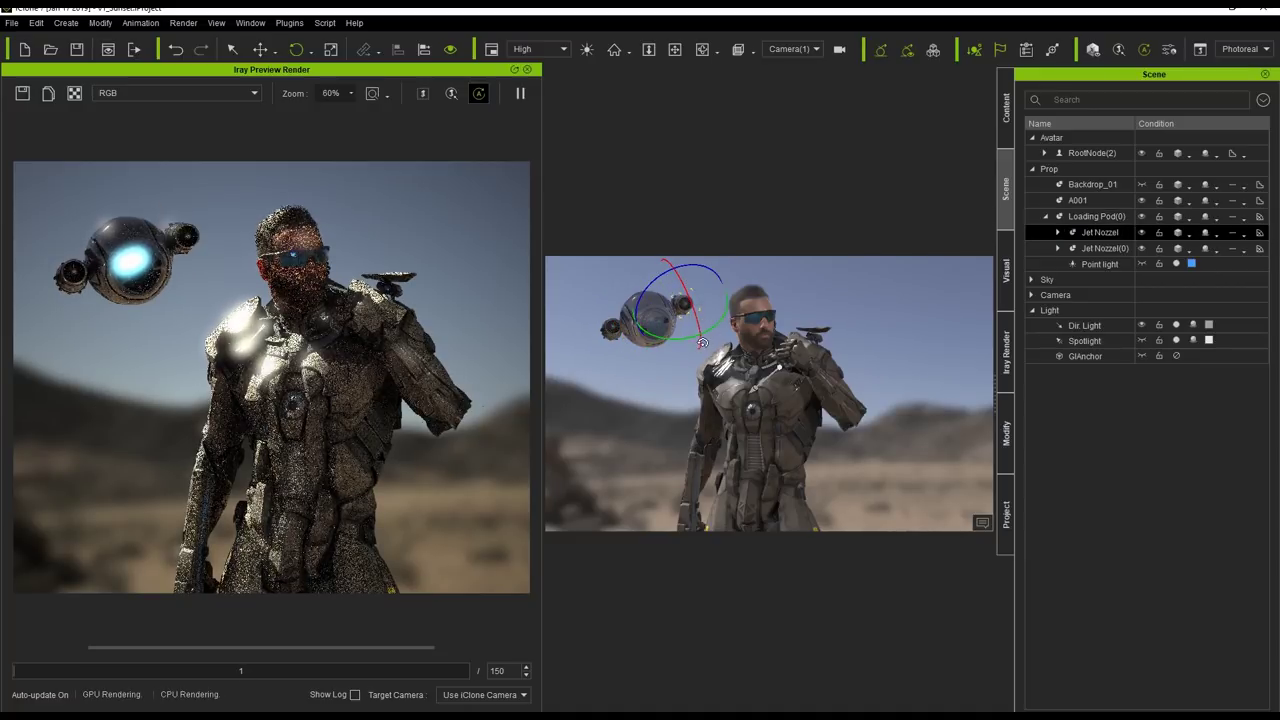
{"action": "left_click", "coordinate": [655, 302]}
{"action": "left_click_drag", "start_coordinate": [664, 311], "coordinate": [650, 299]}
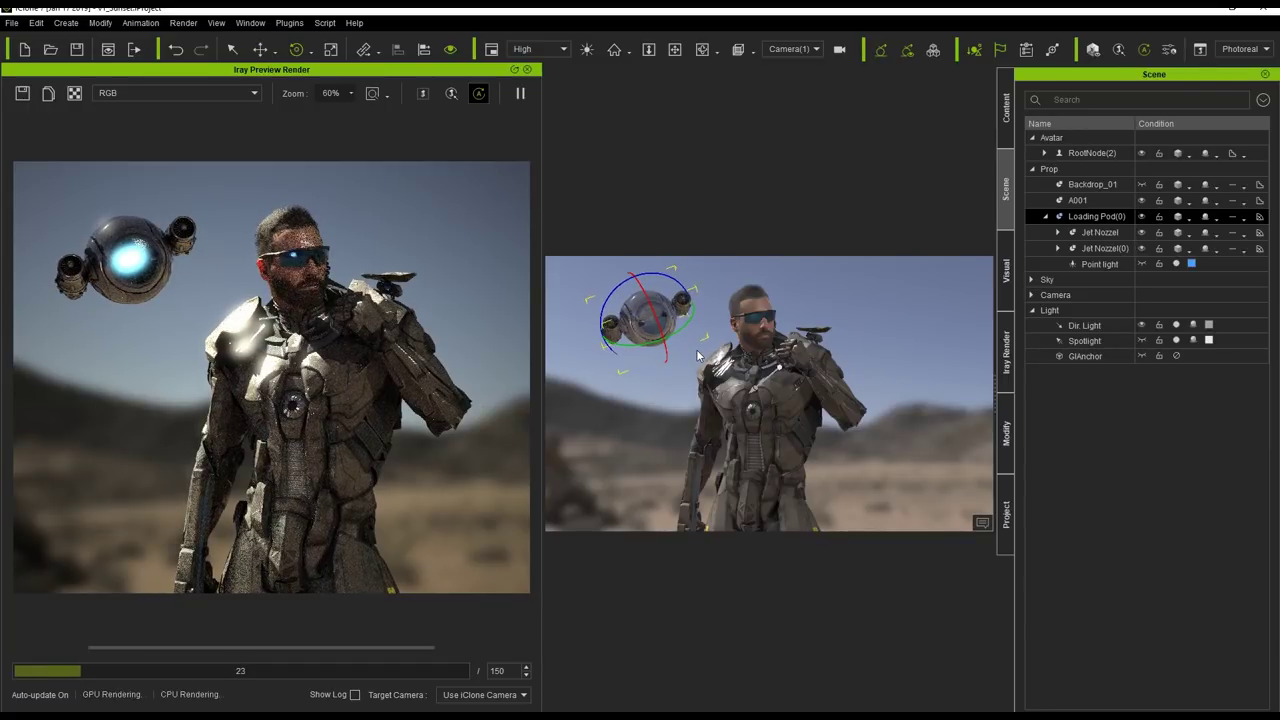
{"action": "left_click", "coordinate": [1031, 280]}
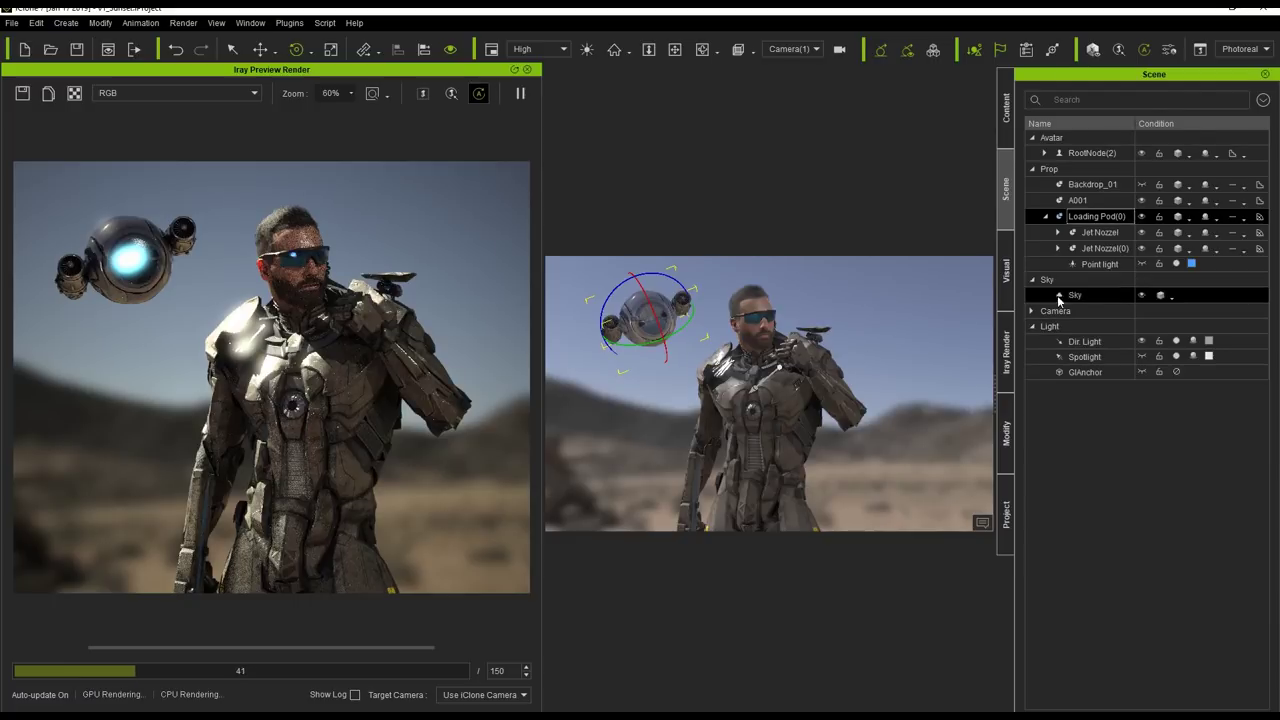
Hide the Sky and tick Activate Image under Project's 2D Background.
{"action": "left_click", "coordinate": [1141, 296]}
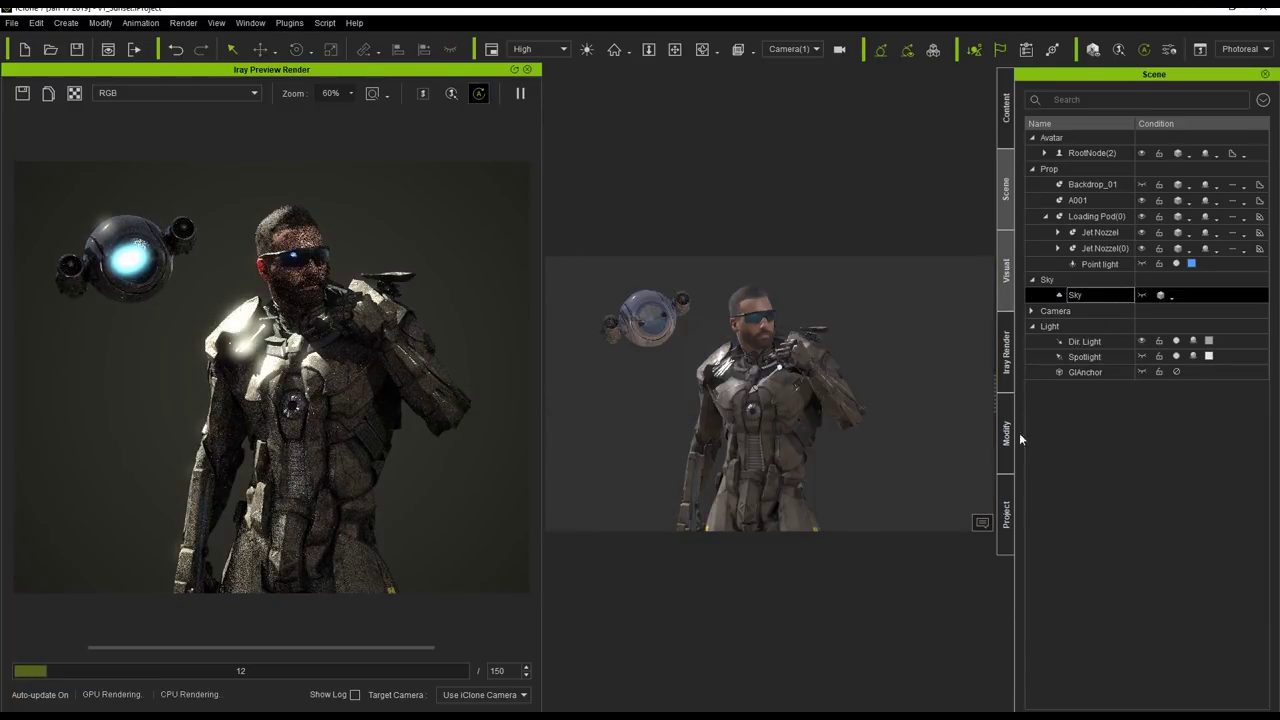
{"action": "left_click", "coordinate": [1005, 516]}
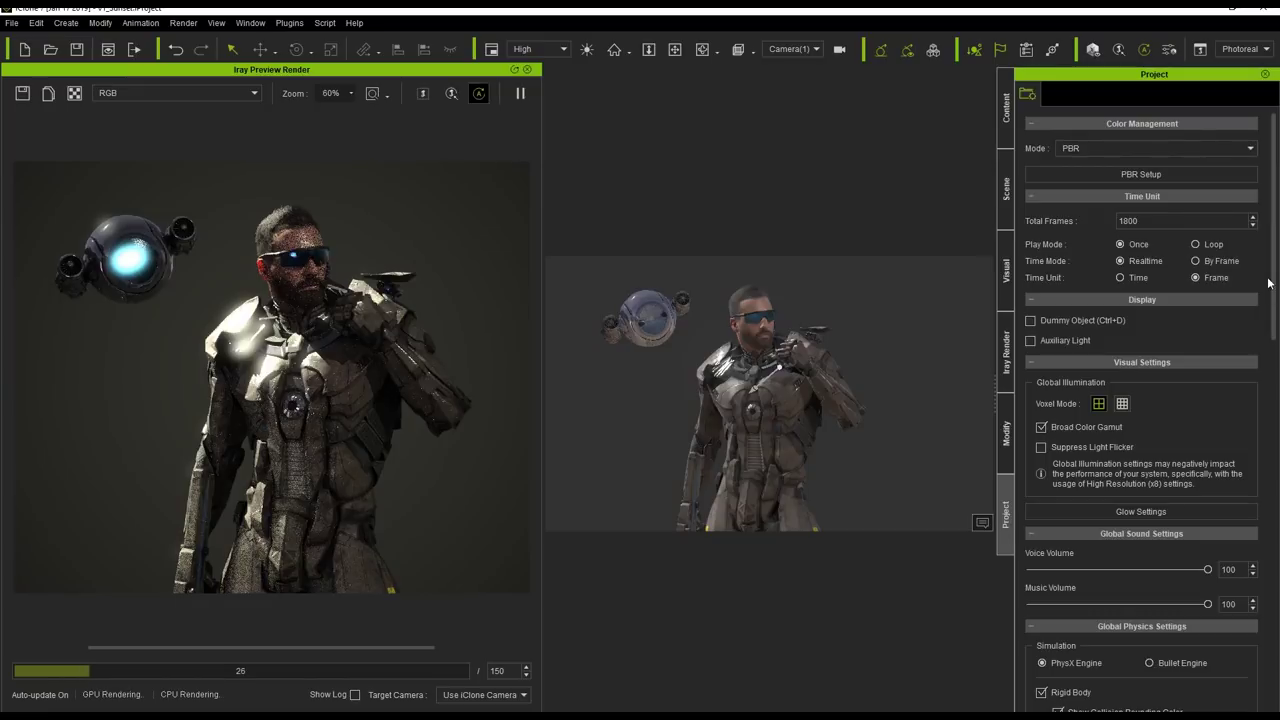
{"action": "scroll", "coordinate": [1181, 474], "scroll_direction": "down", "scroll_amount": 5}
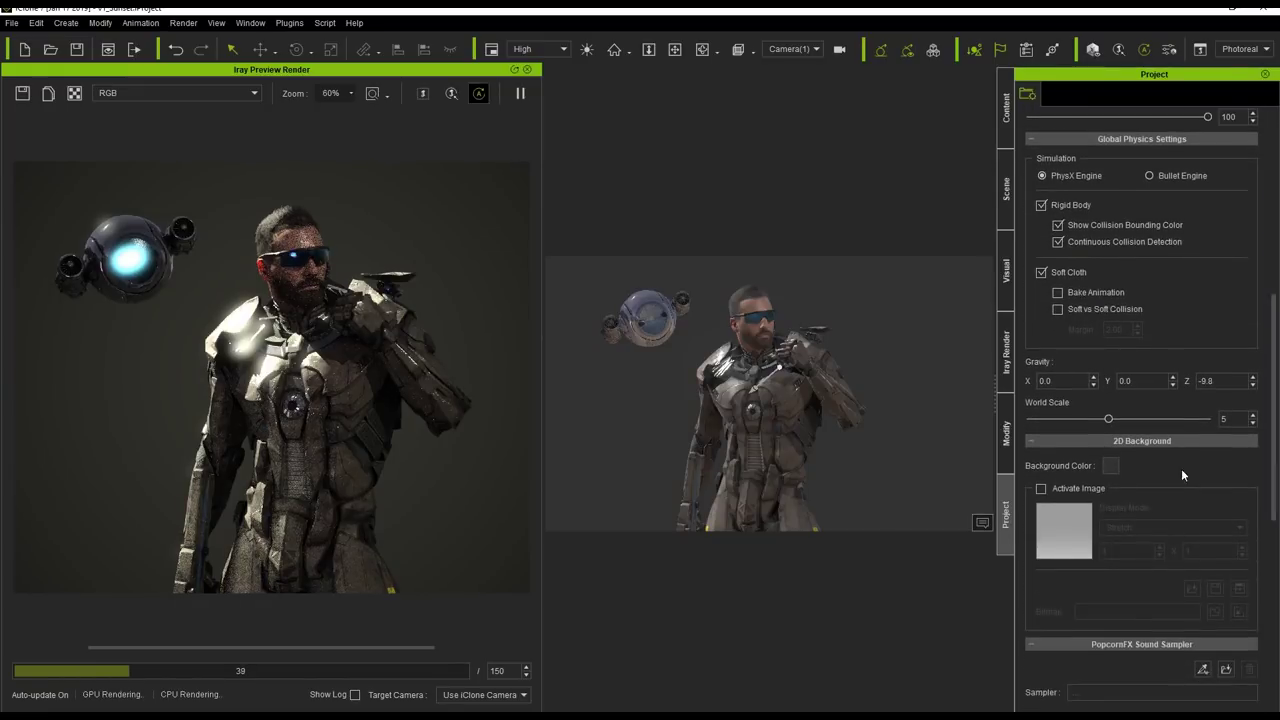
{"action": "left_click", "coordinate": [1084, 488]}
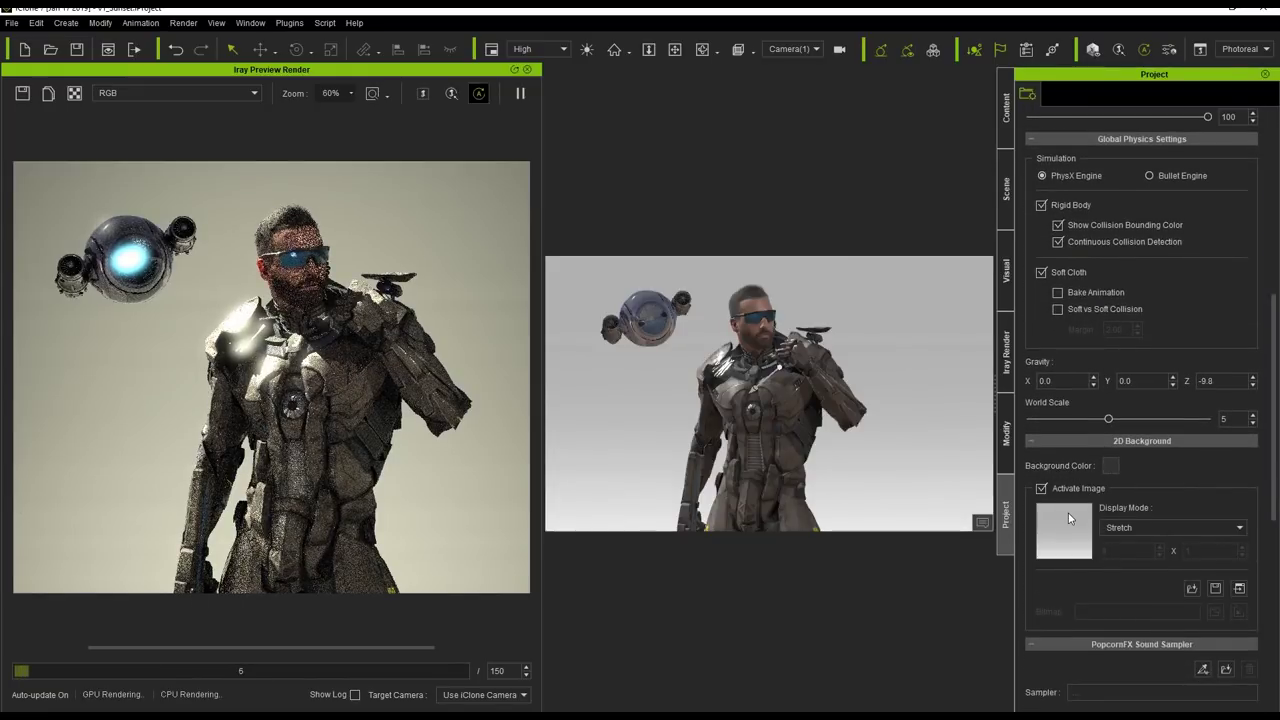
Load Background_DOF.jpg as the 2D background image.
{"action": "double_click", "coordinate": [1069, 514]}
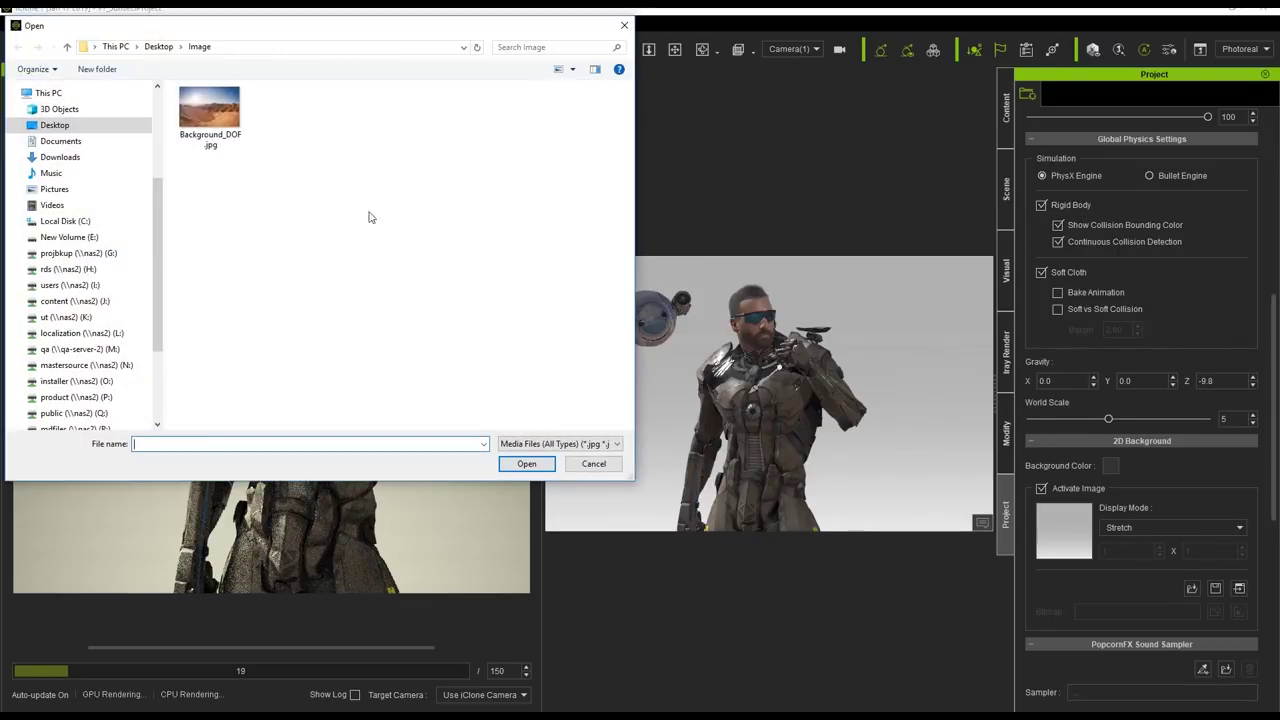
{"action": "left_click", "coordinate": [222, 116]}
{"action": "double_click", "coordinate": [222, 116]}
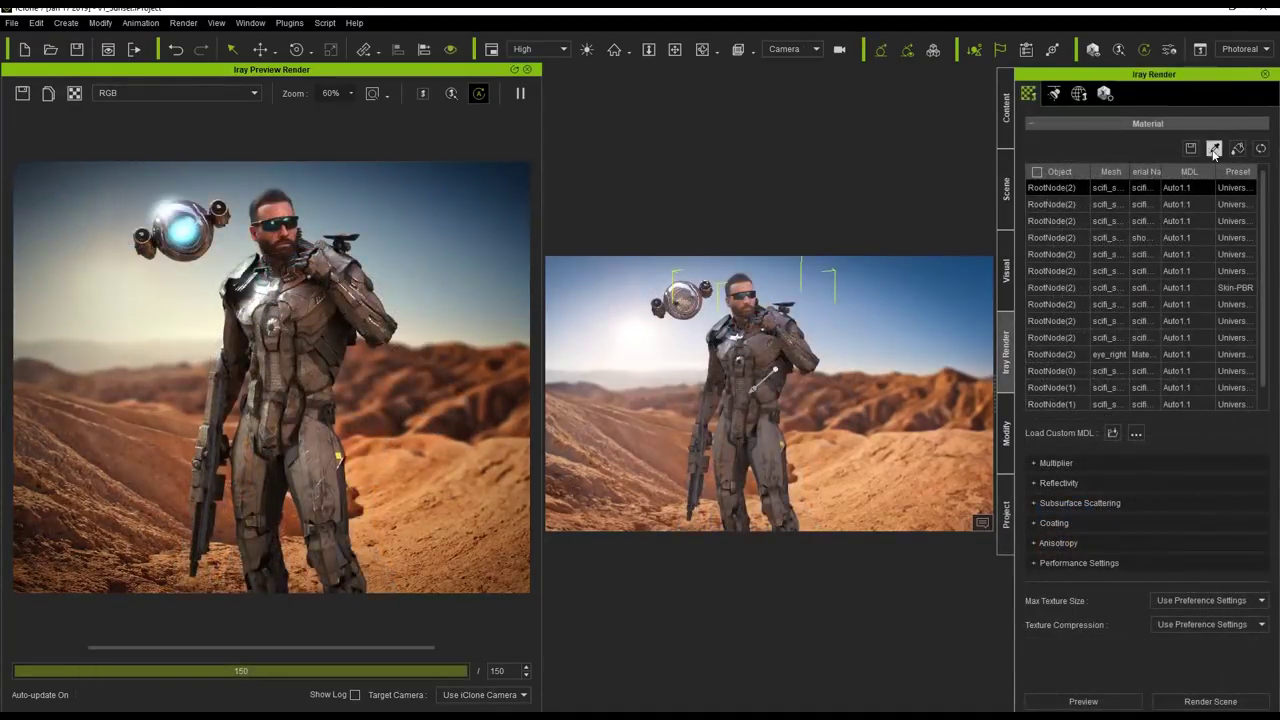
Select the four armour materials and set Base Color multiplier 1.833, Roughness multiplier 0.319.
{"action": "left_click", "coordinate": [748, 370]}
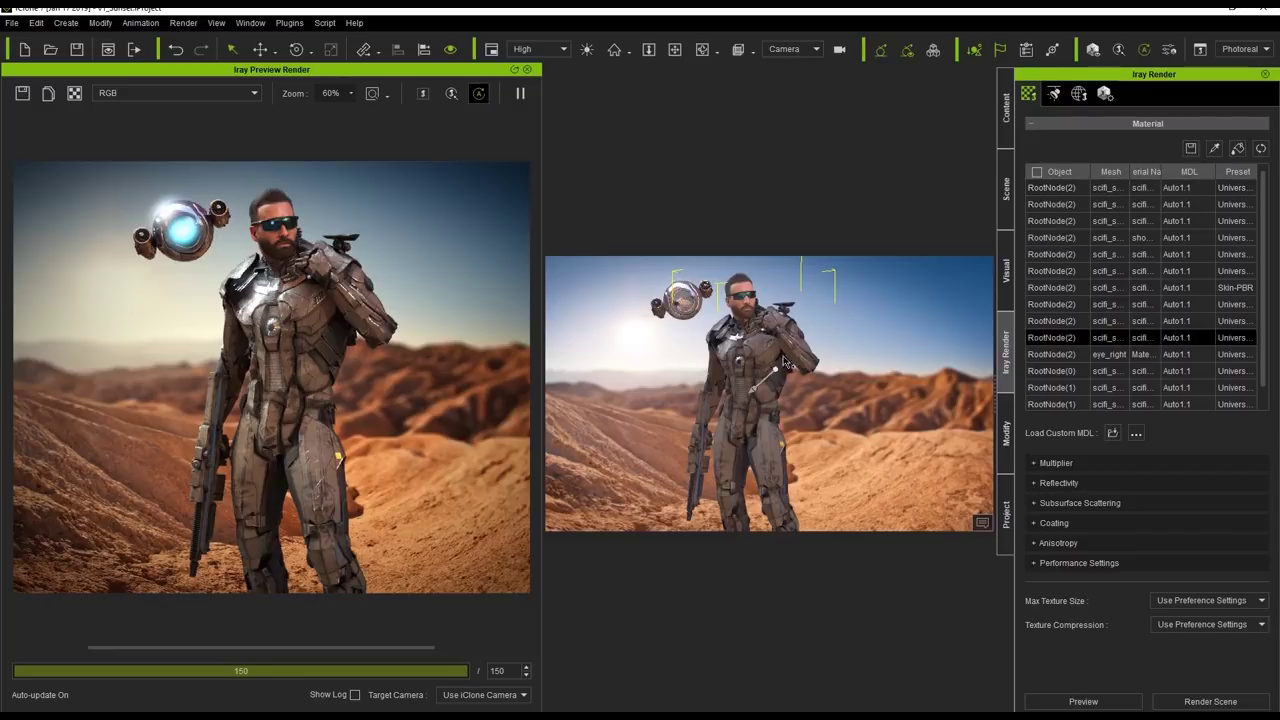
{"action": "left_click", "coordinate": [1064, 188], "text": "ctrl"}
{"action": "left_click", "coordinate": [1061, 204], "text": "ctrl"}
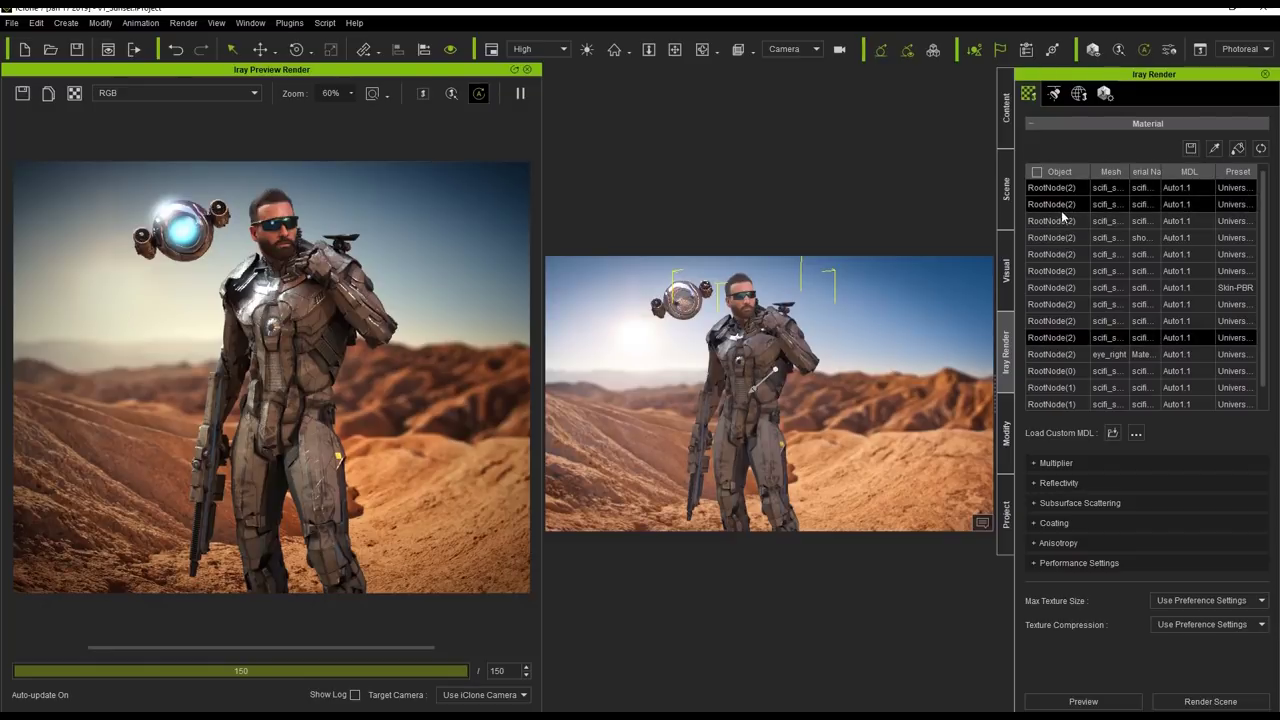
{"action": "left_click", "coordinate": [1061, 221], "text": "ctrl"}
{"action": "left_click", "coordinate": [1099, 461]}
{"action": "scroll", "coordinate": [1070, 400], "scroll_direction": "down", "scroll_amount": 3}
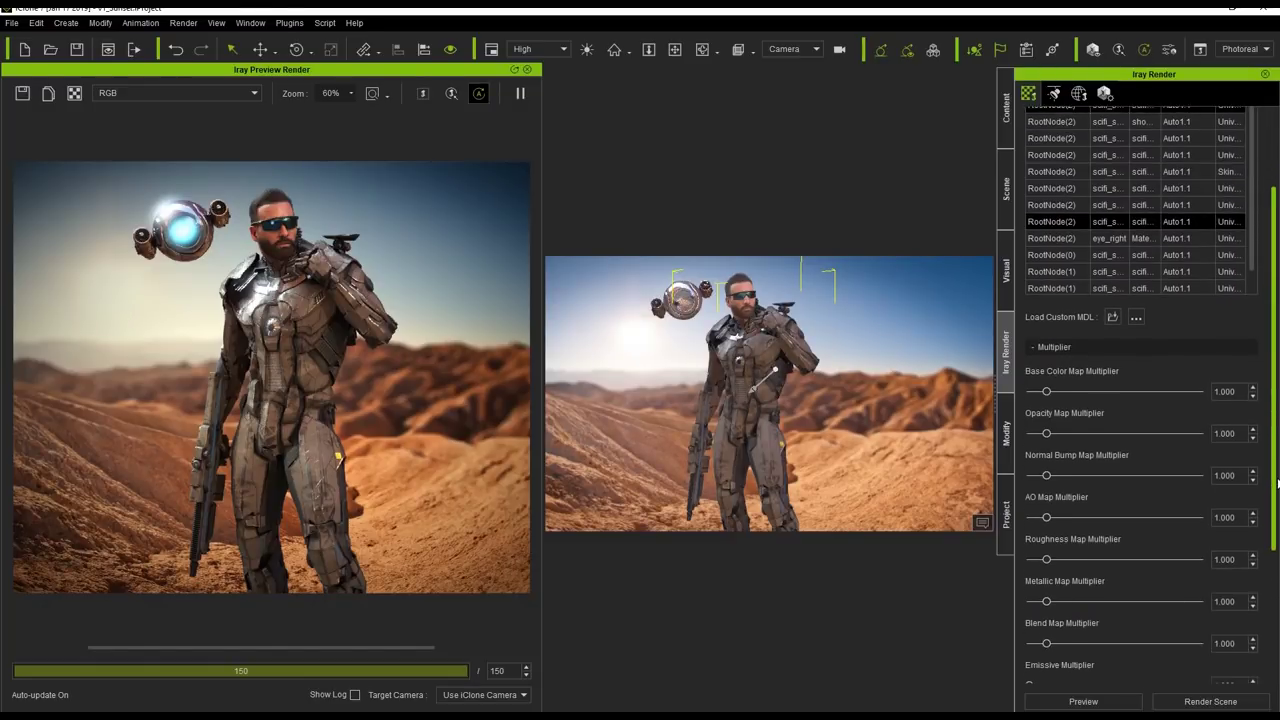
{"action": "left_click_drag", "start_coordinate": [1058, 363], "coordinate": [1062, 360]}
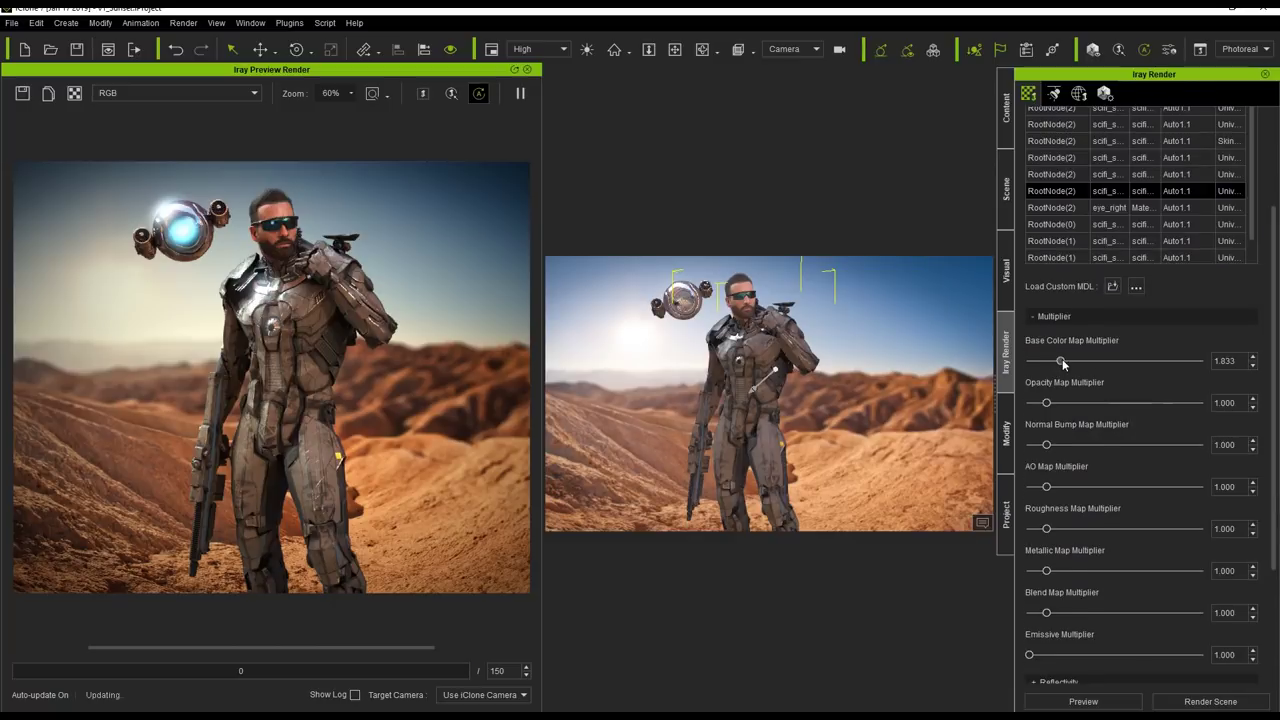
{"action": "left_click_drag", "start_coordinate": [1046, 528], "coordinate": [1034, 528]}
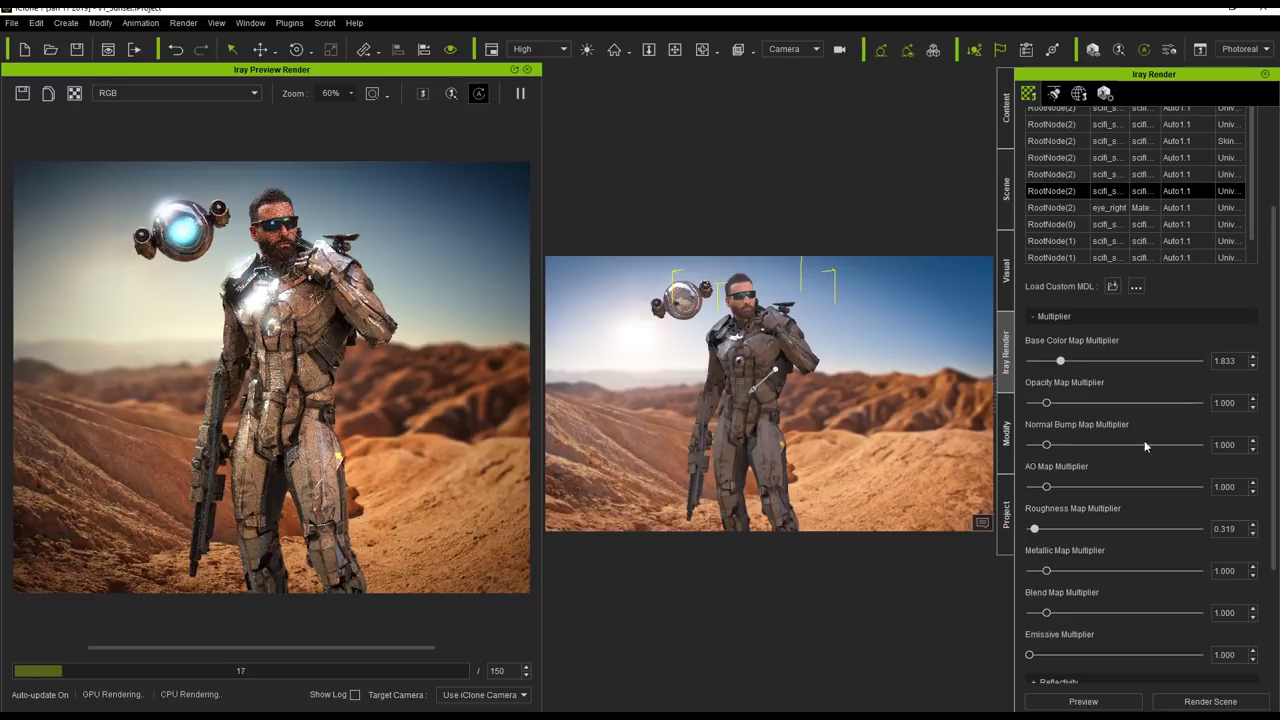
Set the armour Reflectance to 0.084 and turn on Coating Effect.
{"action": "left_click_drag", "start_coordinate": [1272, 434], "coordinate": [1276, 525]}
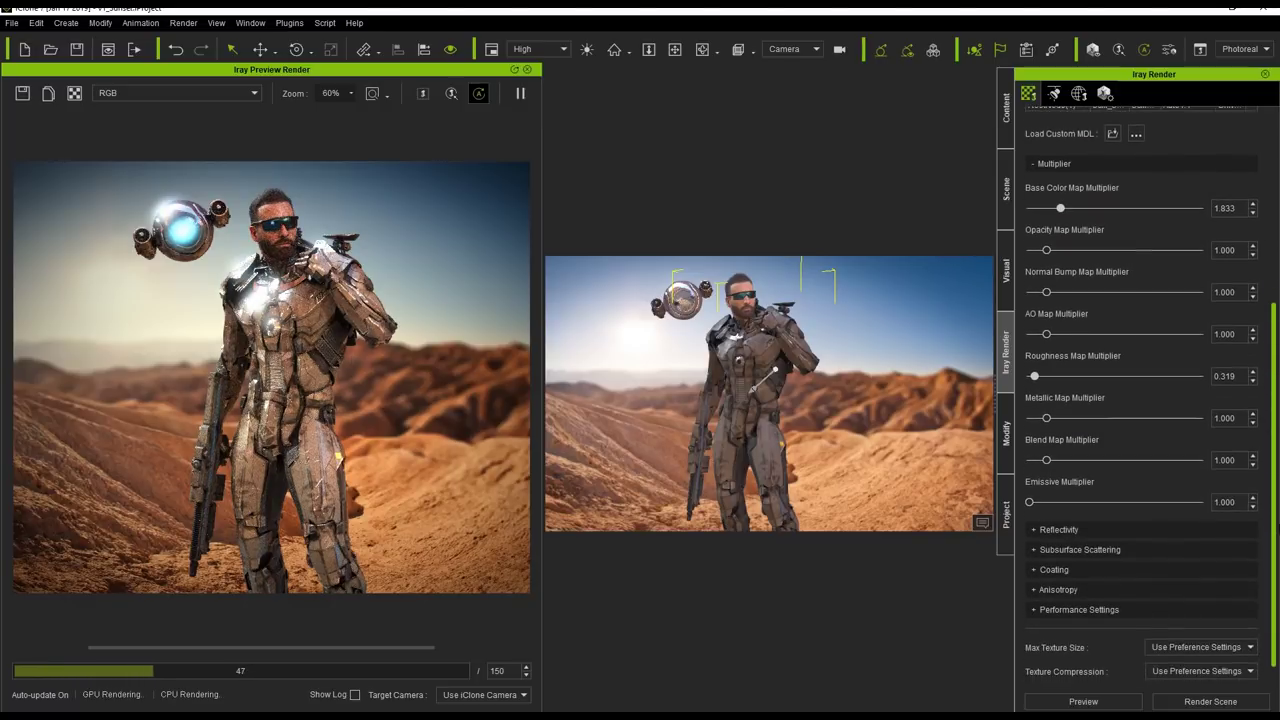
{"action": "left_click", "coordinate": [1139, 530]}
{"action": "left_click_drag", "start_coordinate": [1046, 576], "coordinate": [1048, 576]}
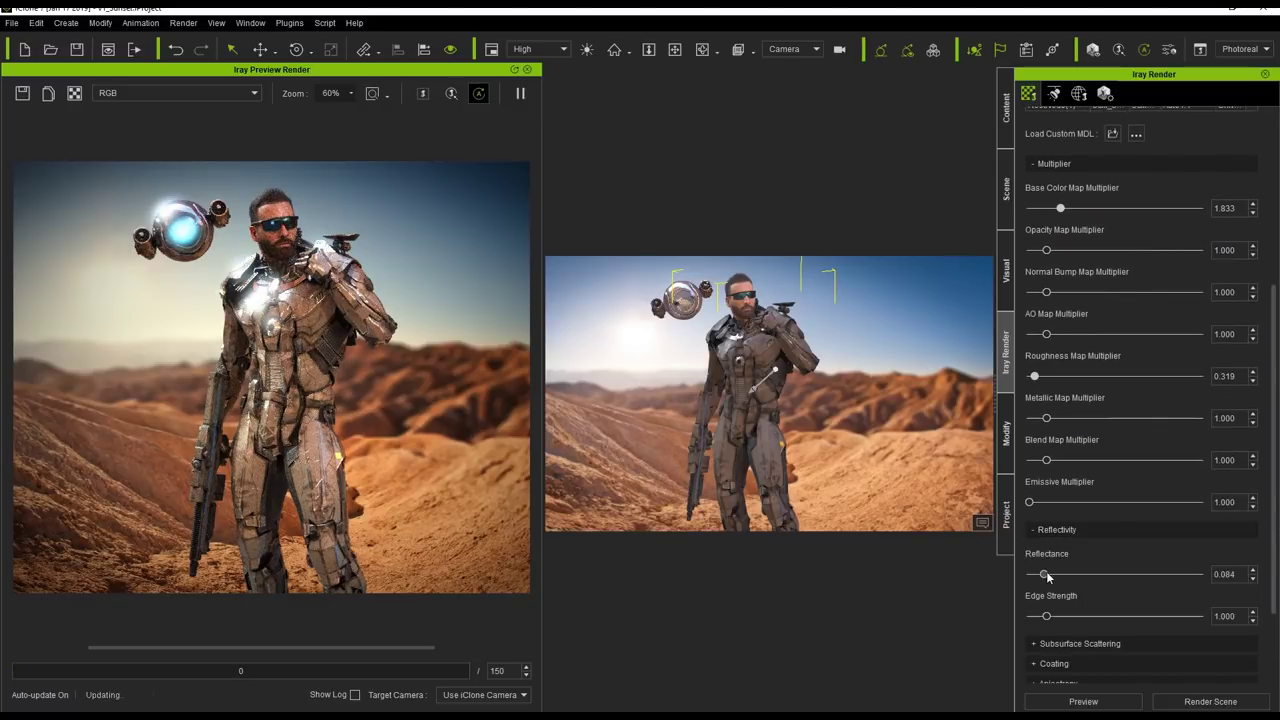
{"action": "left_click_drag", "start_coordinate": [1272, 542], "coordinate": [1274, 610]}
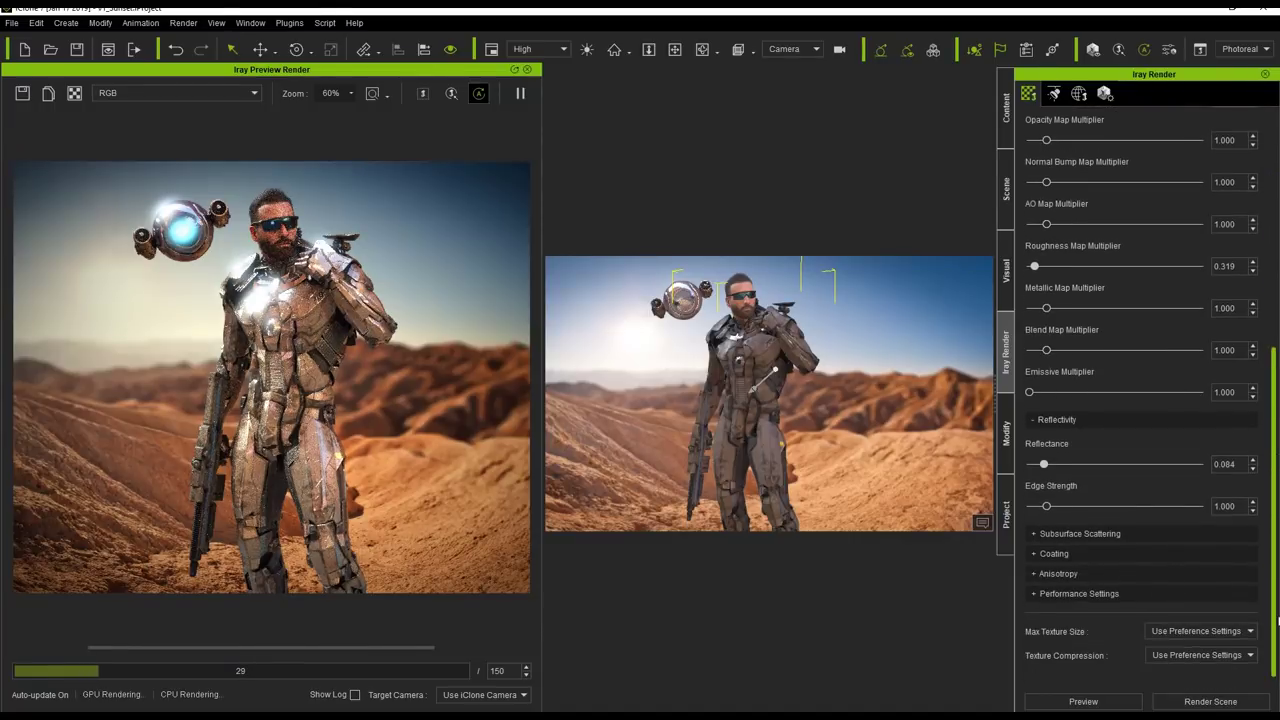
{"action": "left_click", "coordinate": [1120, 553]}
{"action": "left_click", "coordinate": [1045, 576]}
Make the armour coating dark red and raise coating strength to about 7.8.
{"action": "scroll", "coordinate": [1140, 580], "scroll_direction": "down", "scroll_amount": 3}
{"action": "left_click", "coordinate": [1228, 576]}
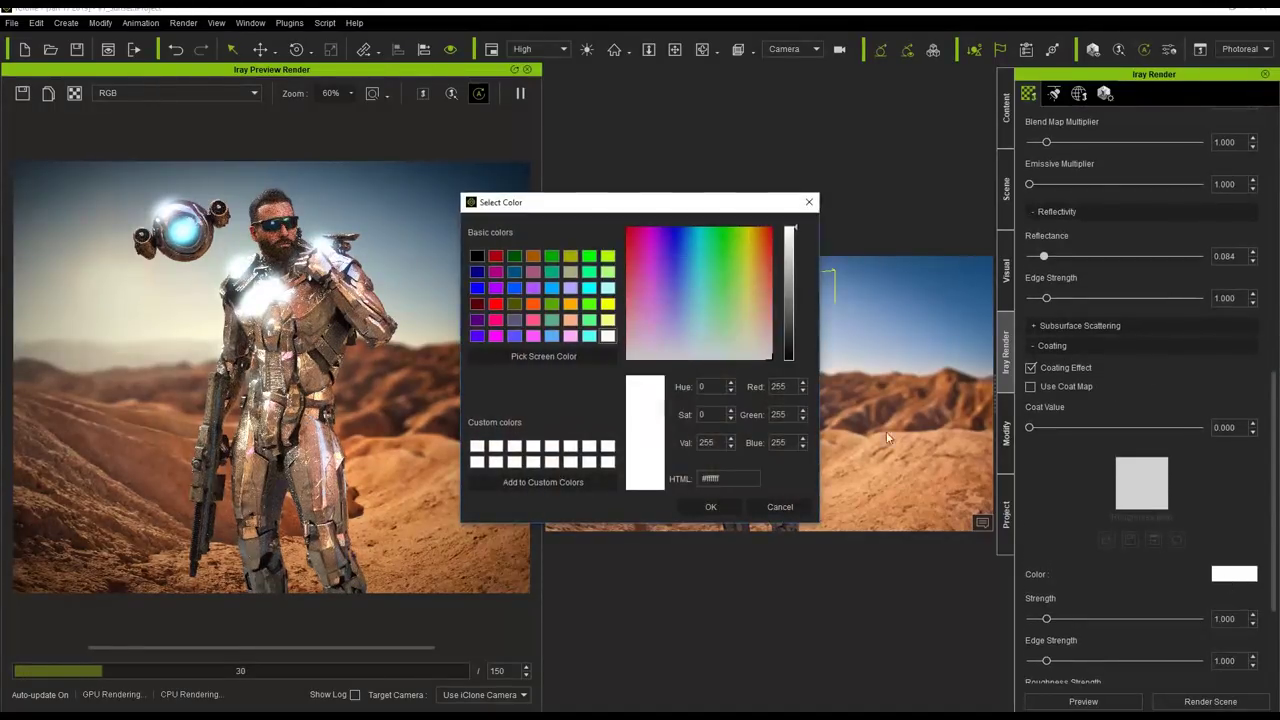
{"action": "left_click", "coordinate": [770, 258]}
{"action": "left_click", "coordinate": [796, 340]}
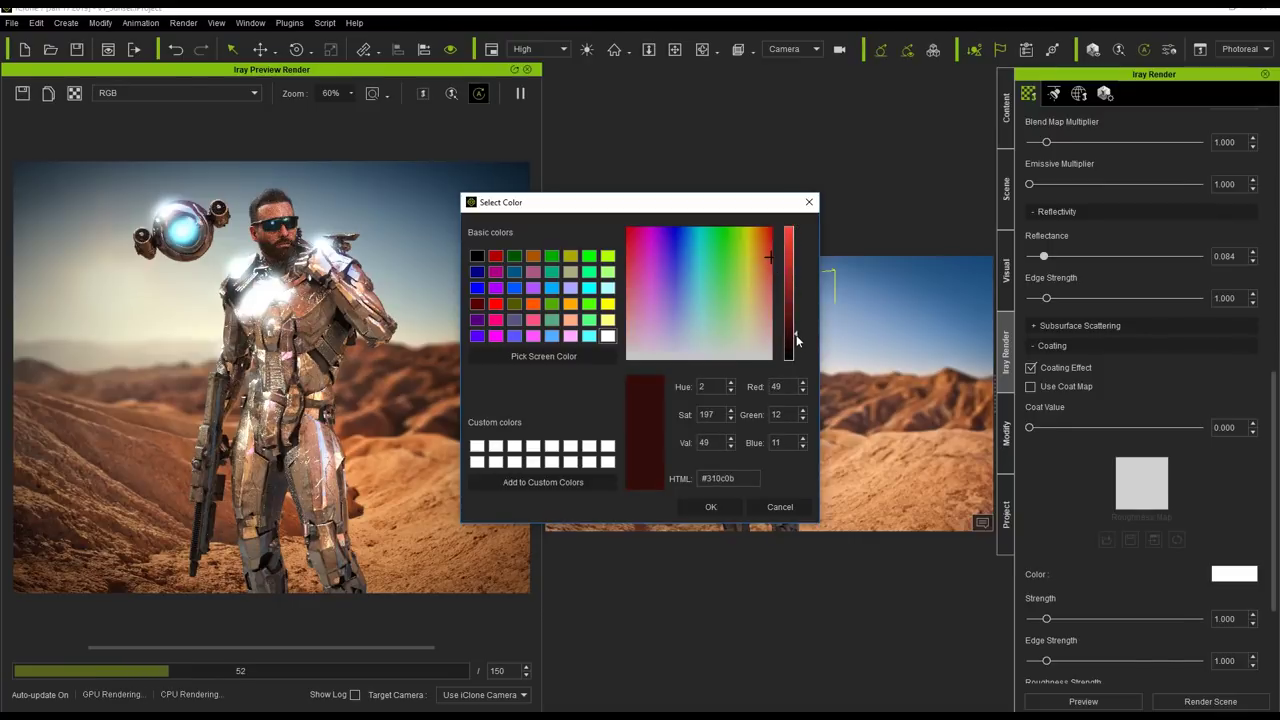
{"action": "left_click", "coordinate": [730, 502]}
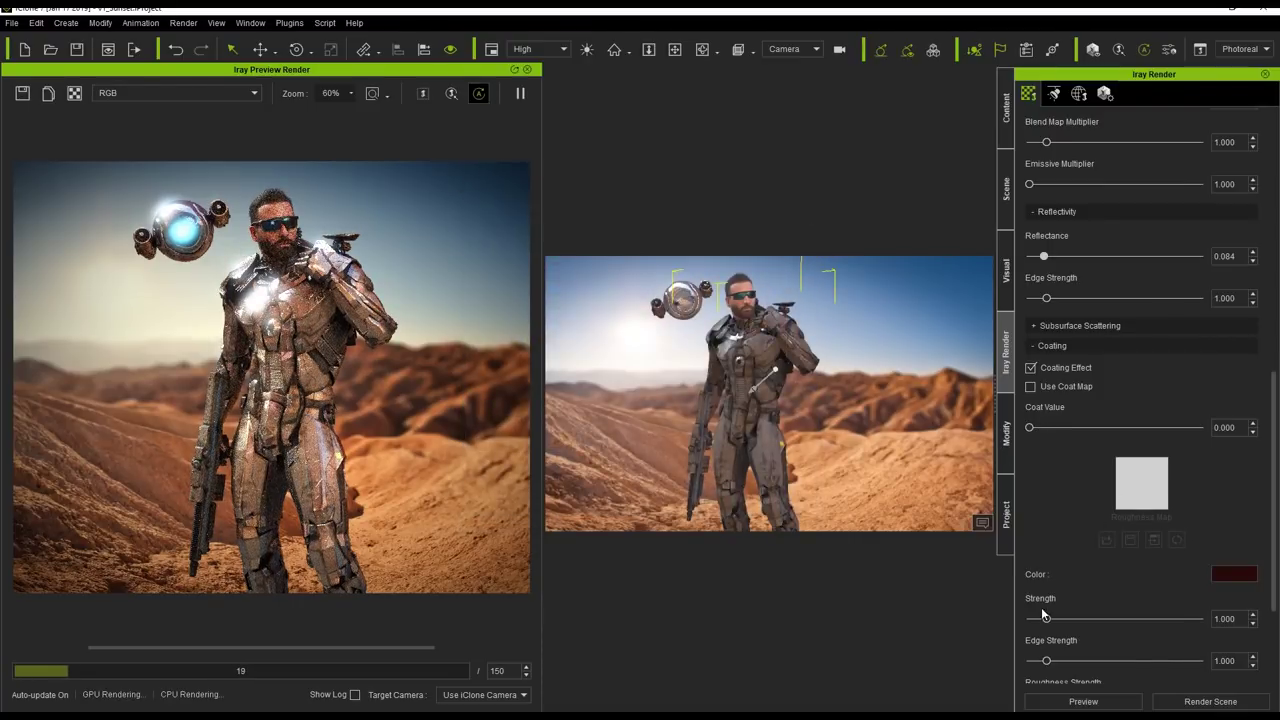
{"action": "left_click_drag", "start_coordinate": [1126, 619], "coordinate": [1160, 619]}
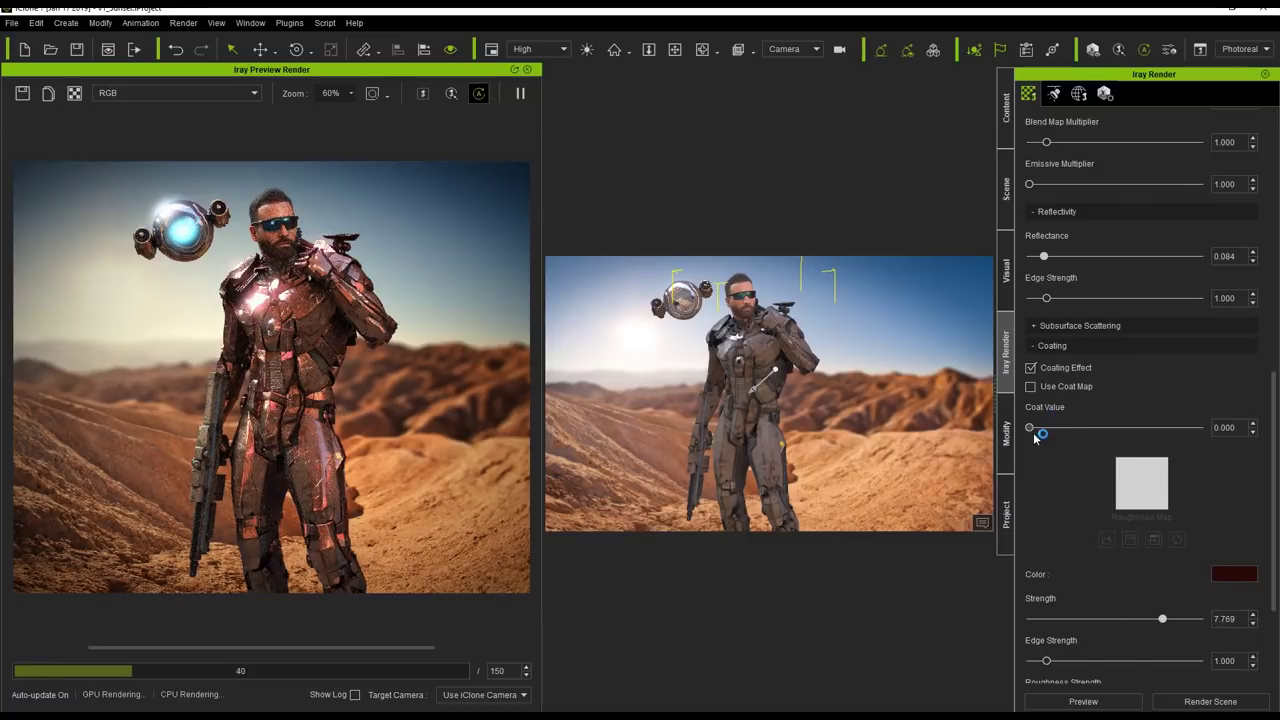
{"action": "left_click_drag", "start_coordinate": [1031, 428], "coordinate": [1128, 431]}
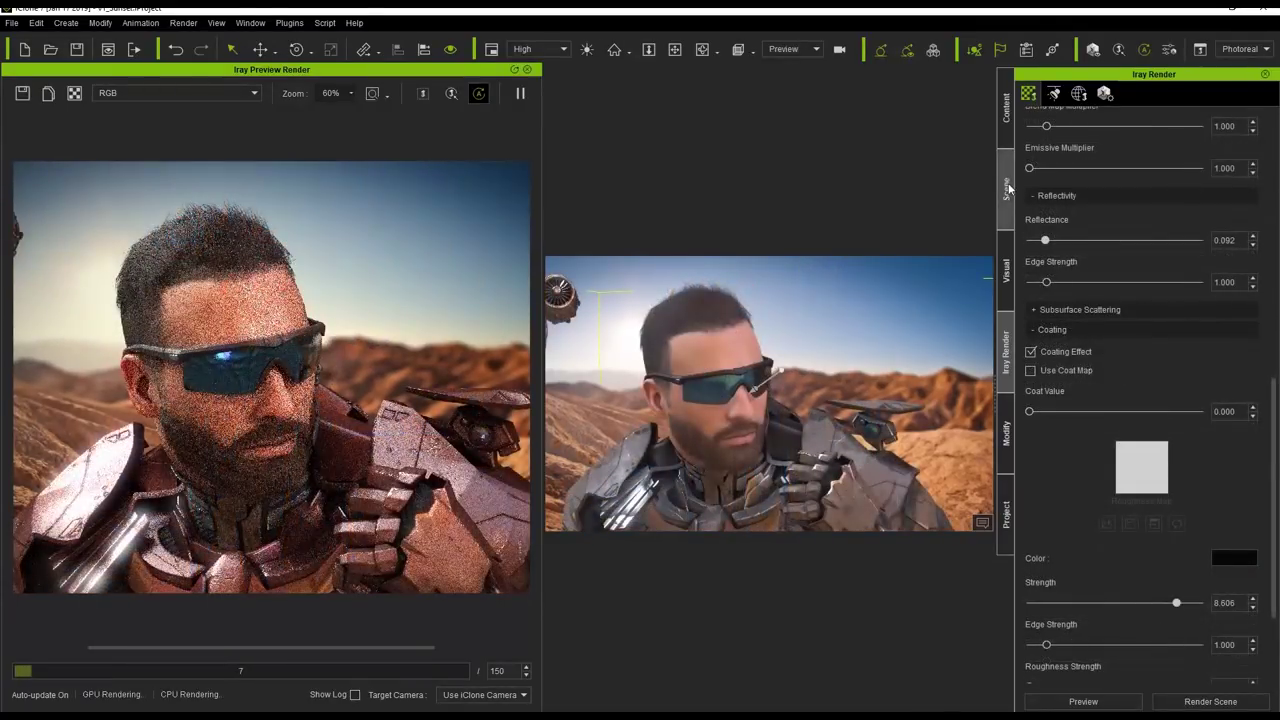
Drag the Alexandrite material from iMDL Iray Material 600+ onto the sunglasses lenses.
{"action": "left_click", "coordinate": [1007, 110]}
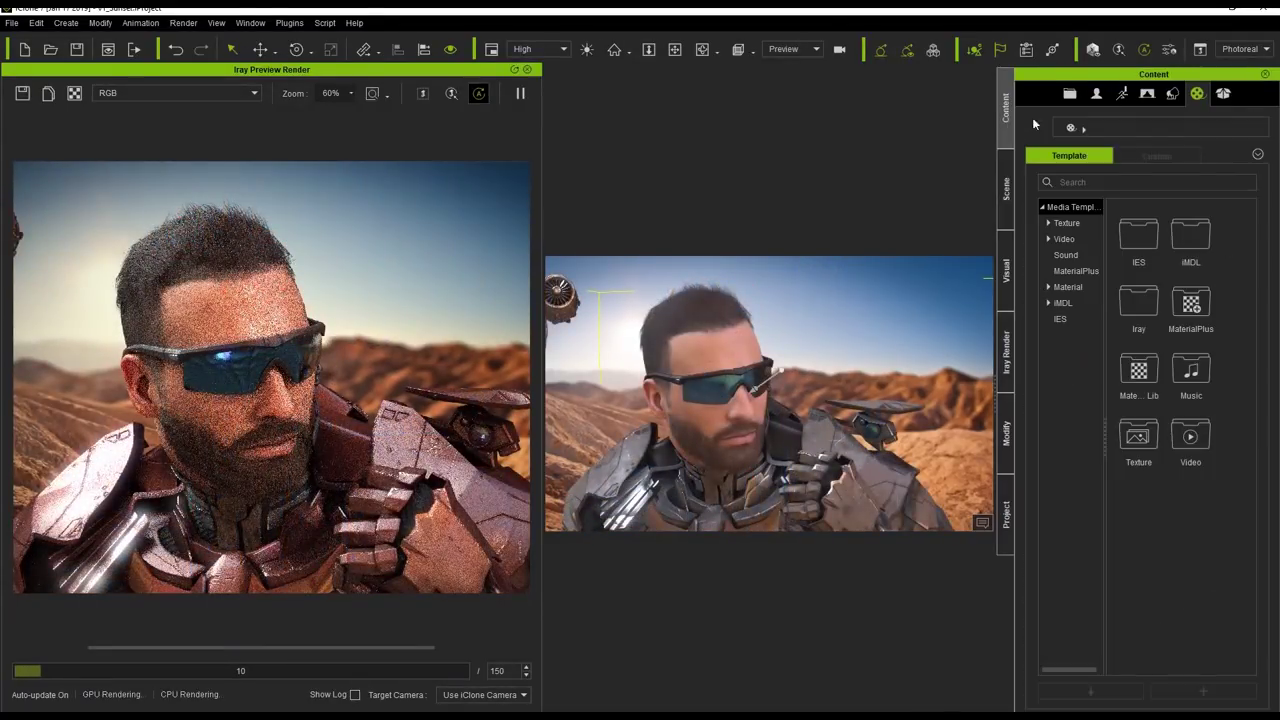
{"action": "left_click", "coordinate": [1083, 302]}
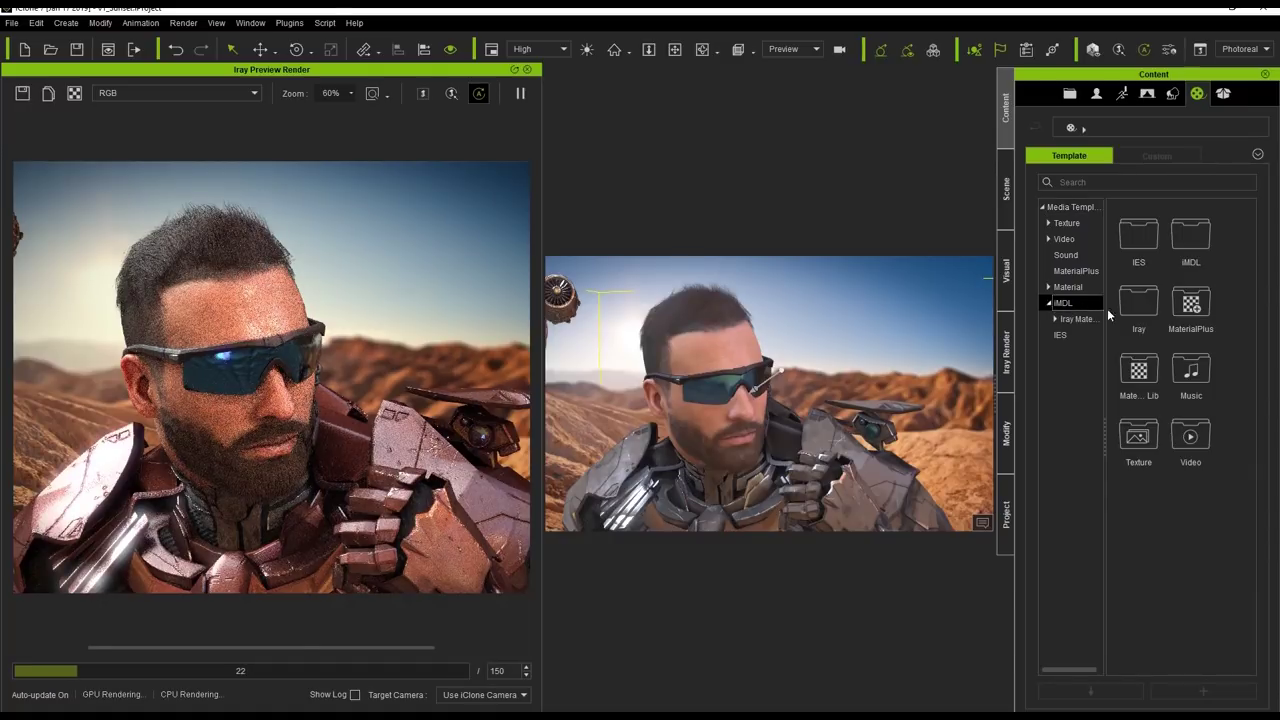
{"action": "left_click", "coordinate": [1089, 318]}
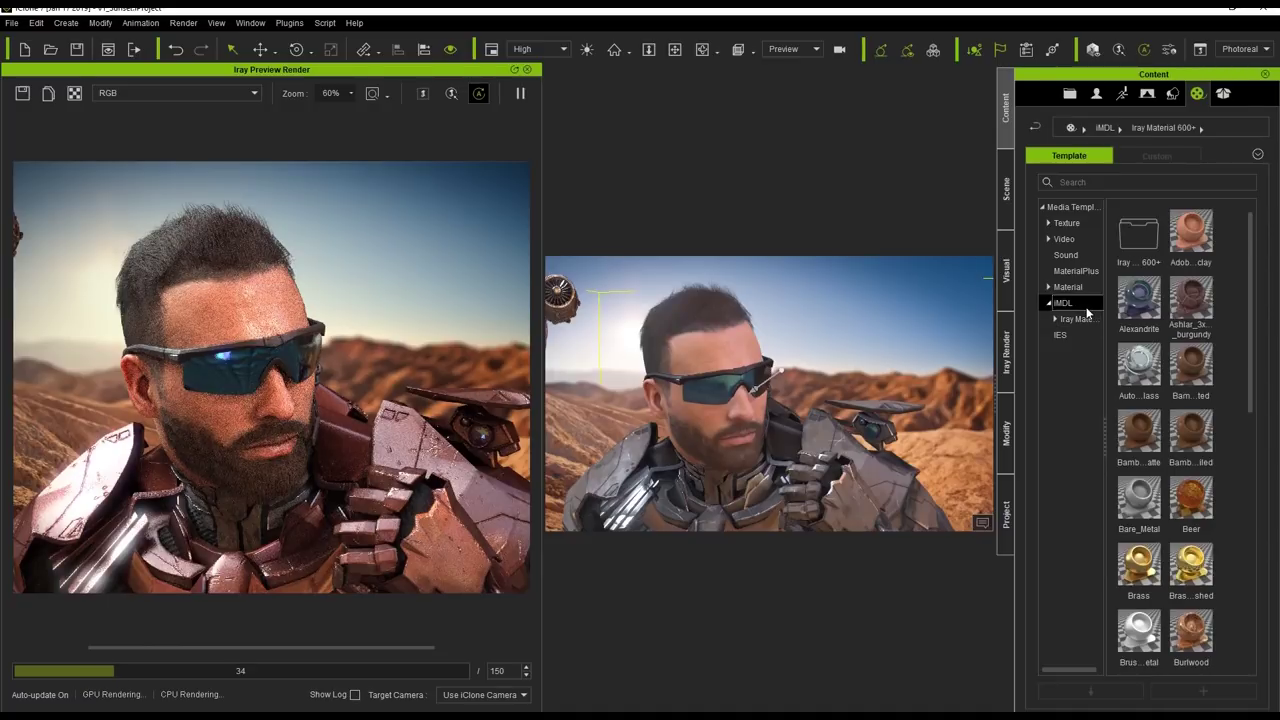
{"action": "left_click_drag", "start_coordinate": [1142, 288], "coordinate": [722, 386]}
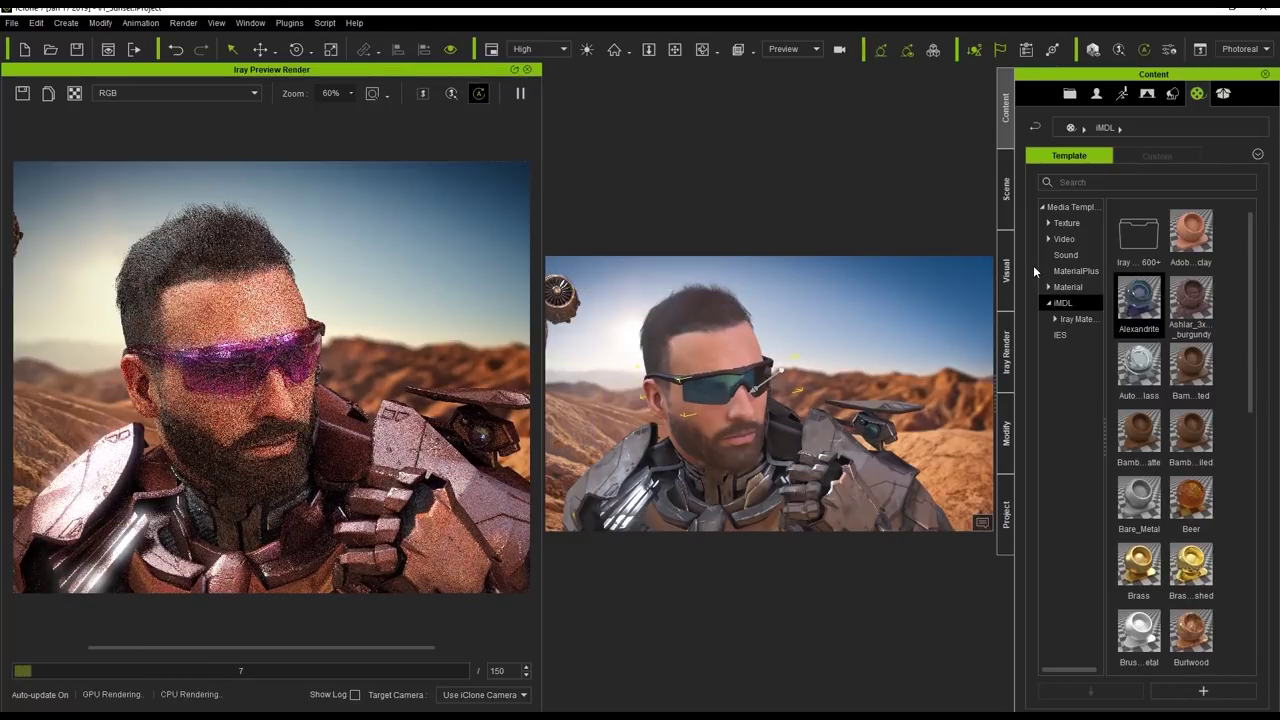
{"action": "left_click", "coordinate": [1005, 348]}
Change the Alexandrite lens material's transmission colour from pink to blue.
{"action": "left_click", "coordinate": [1073, 334]}
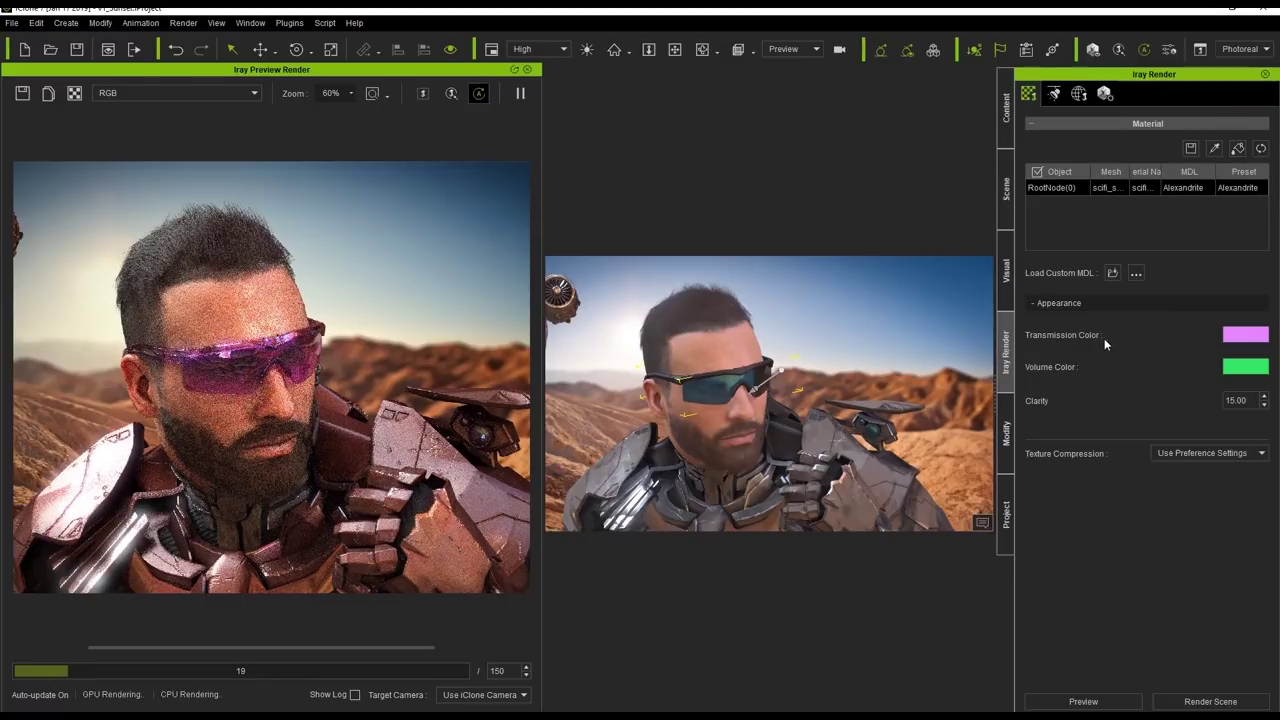
{"action": "left_click", "coordinate": [1245, 335]}
{"action": "left_click", "coordinate": [684, 275]}
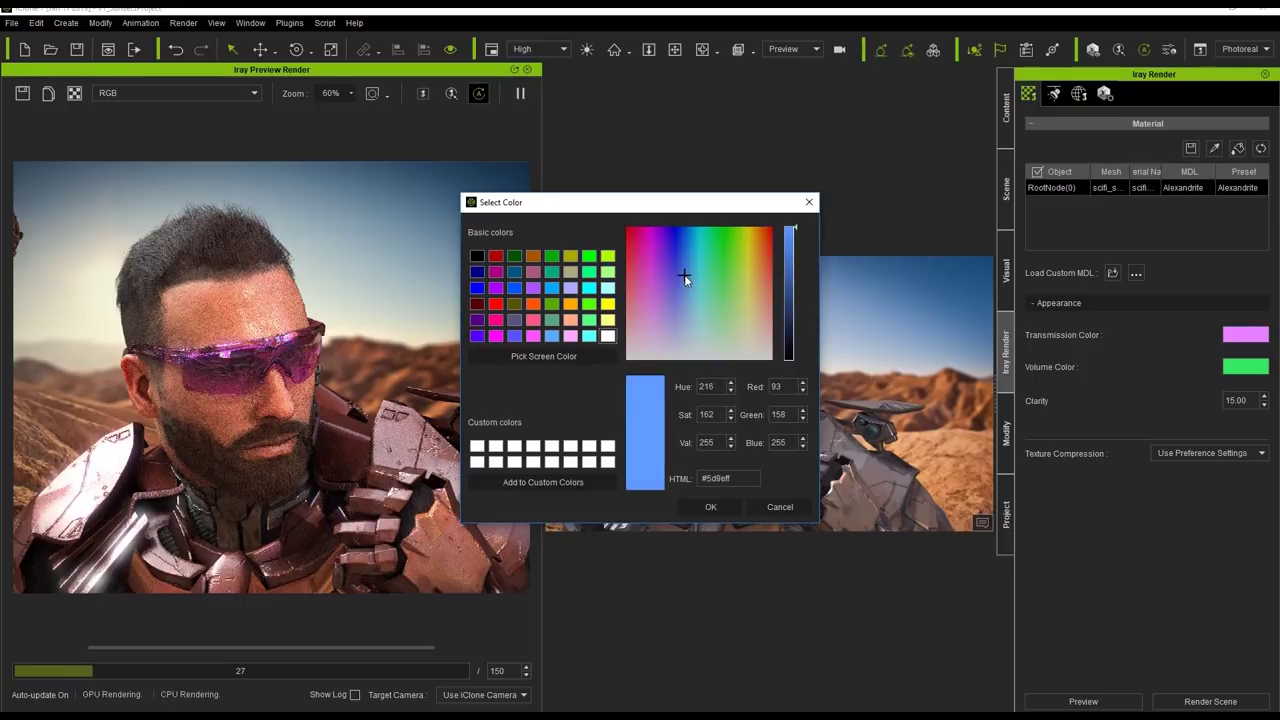
{"action": "left_click", "coordinate": [722, 508]}
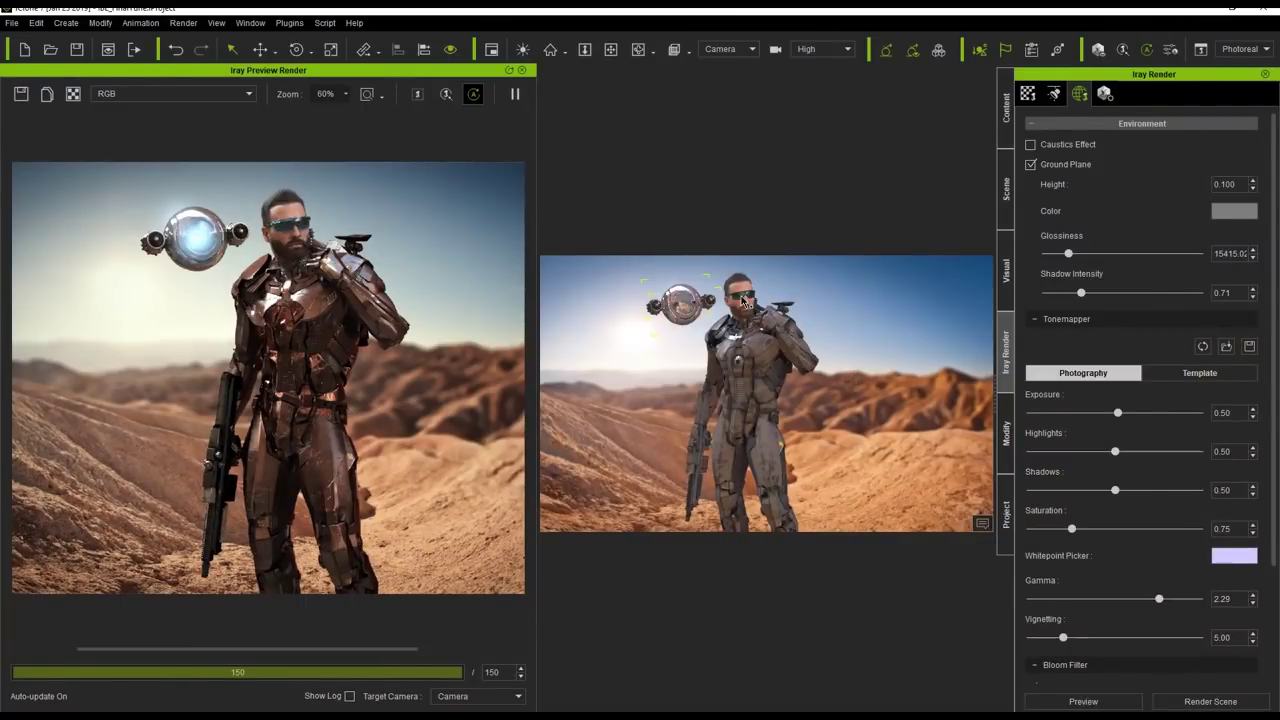
Select the armored man in the viewport, view his Modify settings, then show the Scene tree.
{"action": "left_click", "coordinate": [763, 312]}
{"action": "left_click", "coordinate": [1007, 430]}
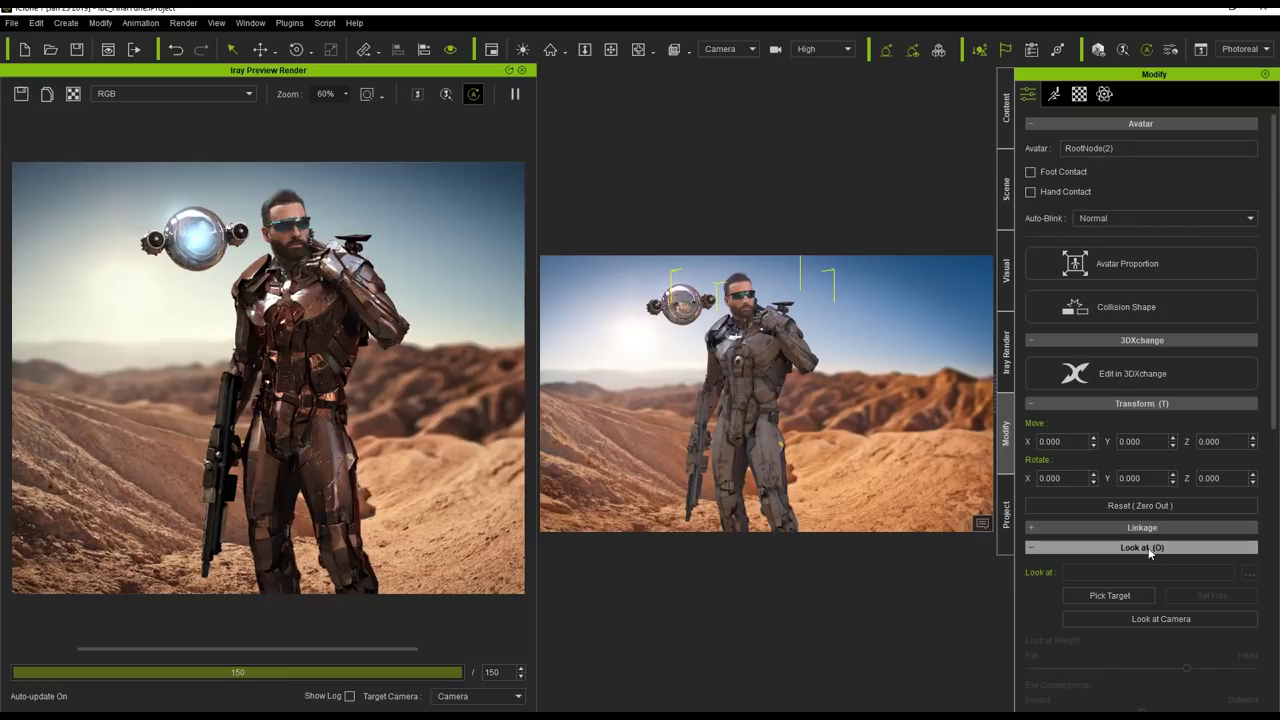
{"action": "left_click", "coordinate": [1110, 595]}
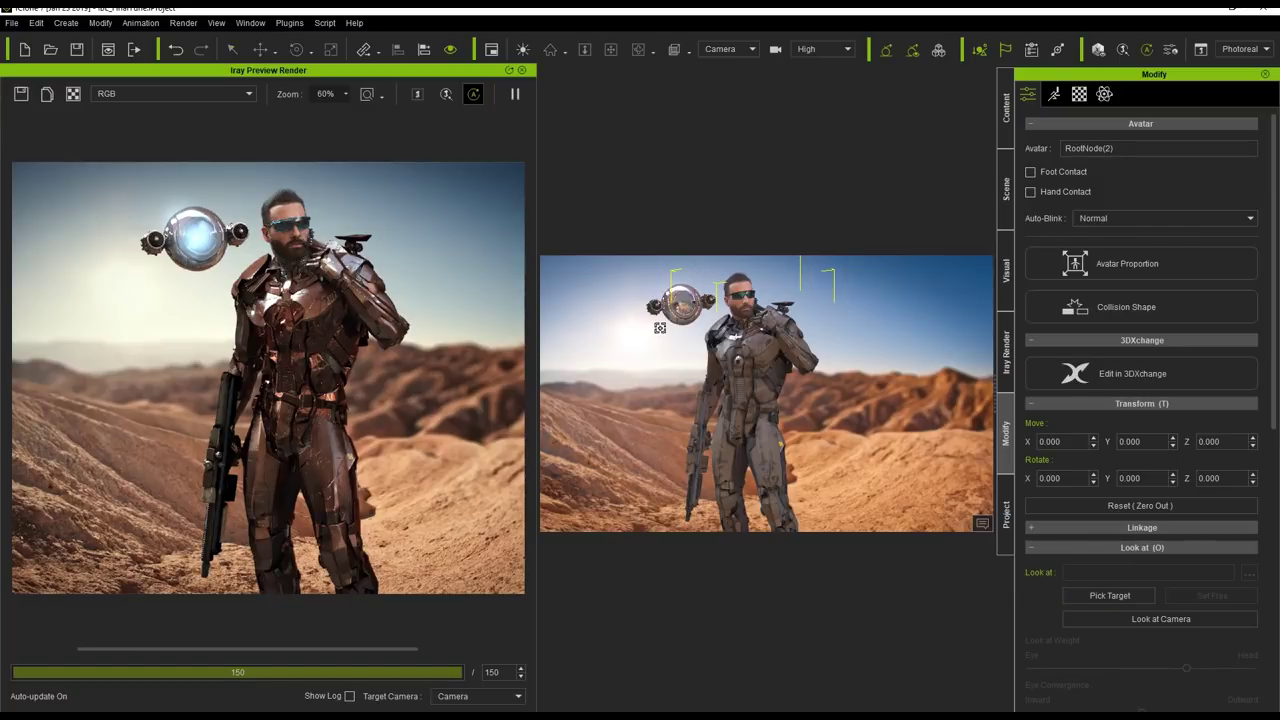
{"action": "left_click", "coordinate": [1003, 195]}
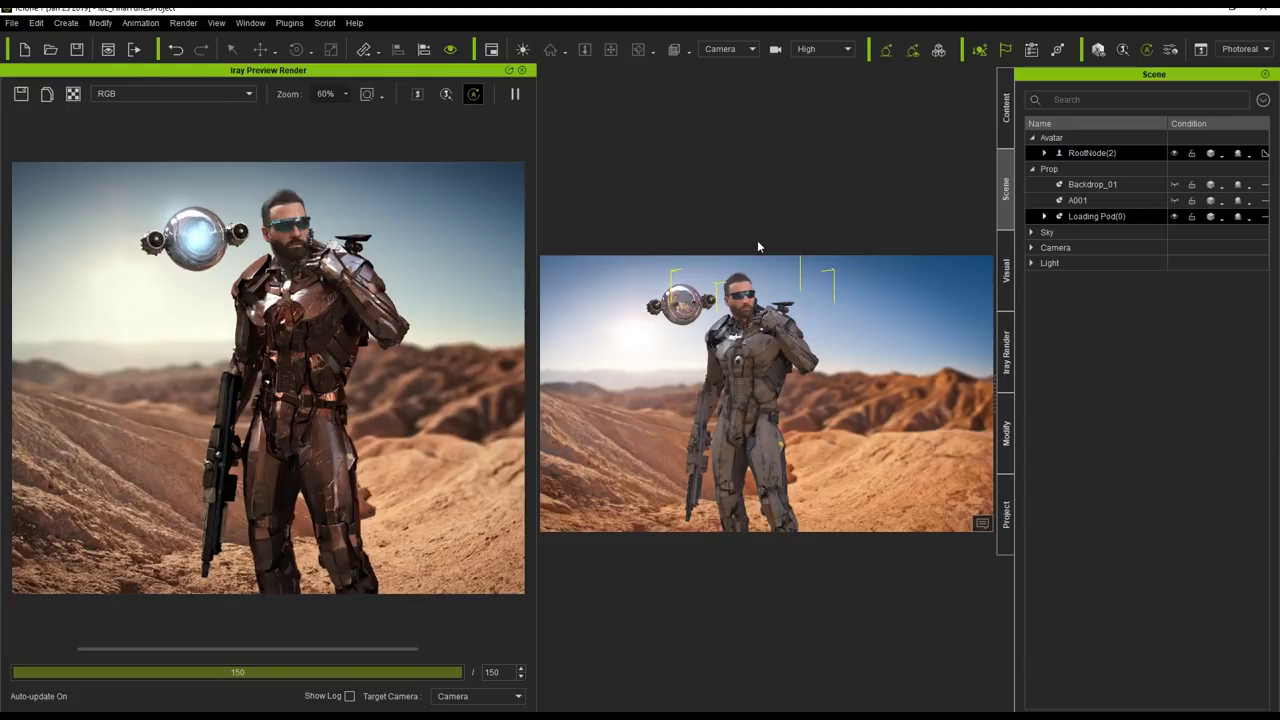
Select Loading Pod(0) and drag it with the move gizmo onto the man's shoulder.
{"action": "left_click", "coordinate": [742, 300]}
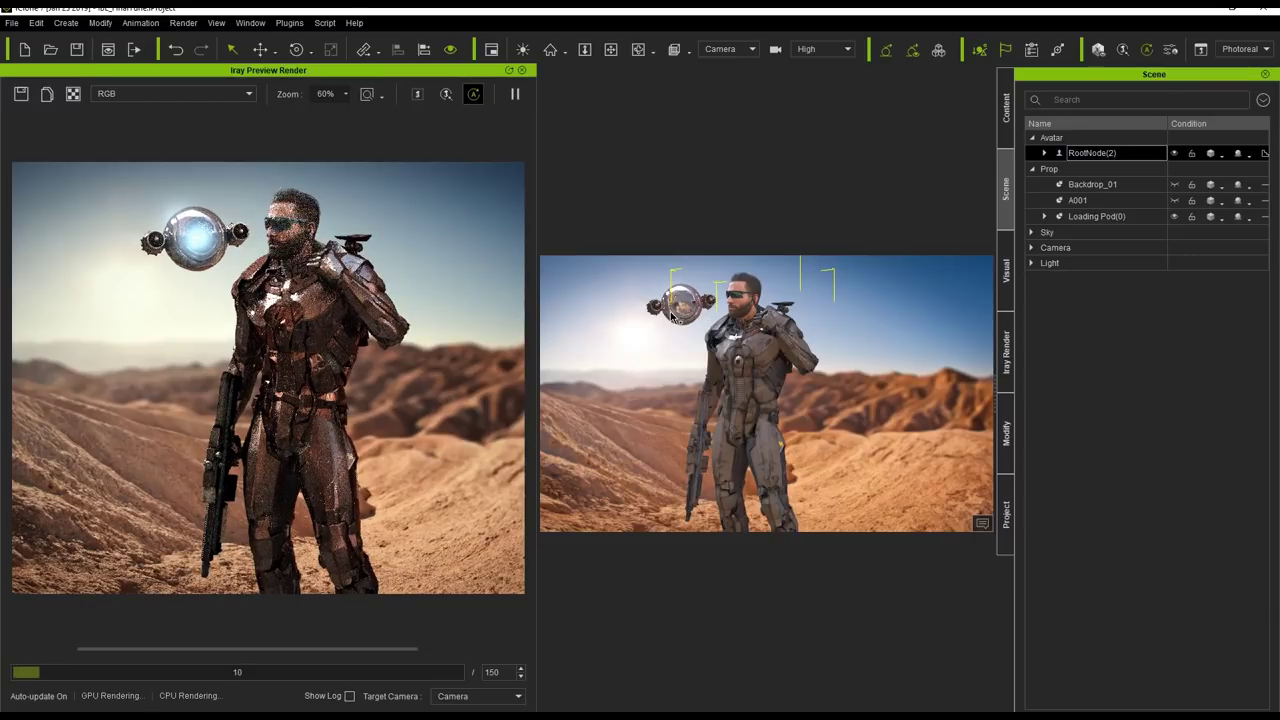
{"action": "left_click", "coordinate": [678, 318]}
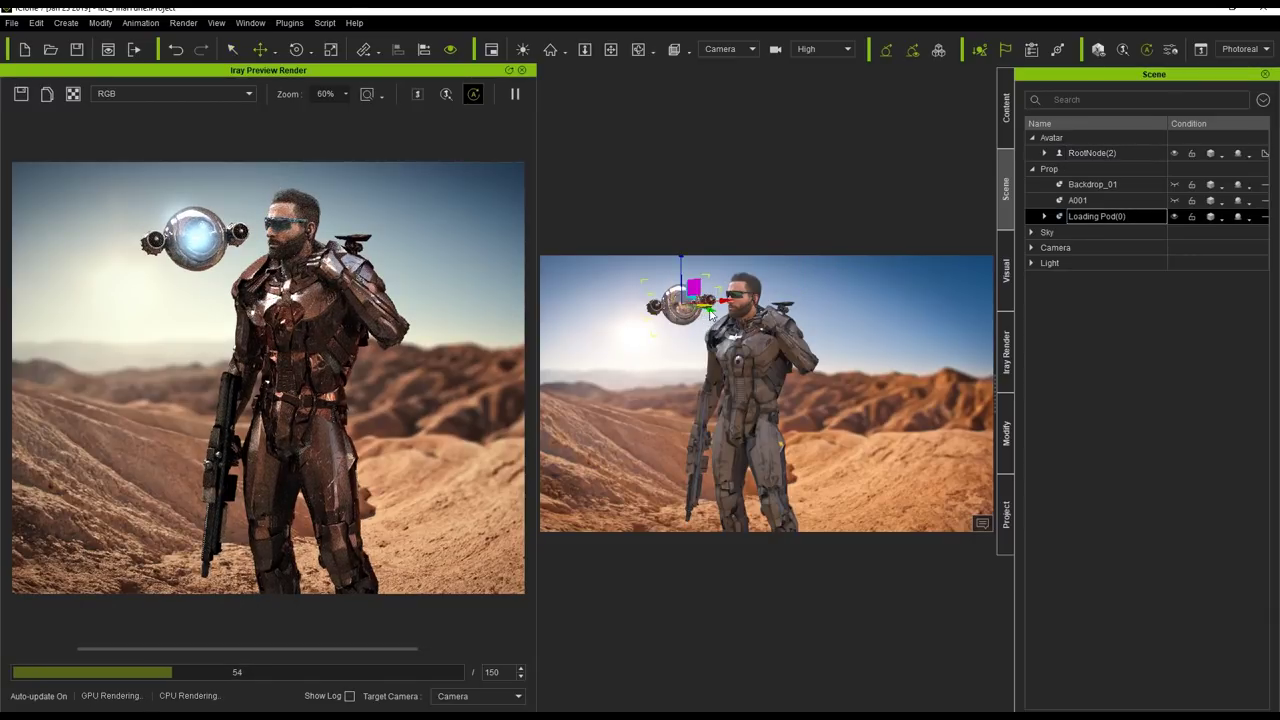
{"action": "left_click_drag", "start_coordinate": [722, 300], "coordinate": [653, 314]}
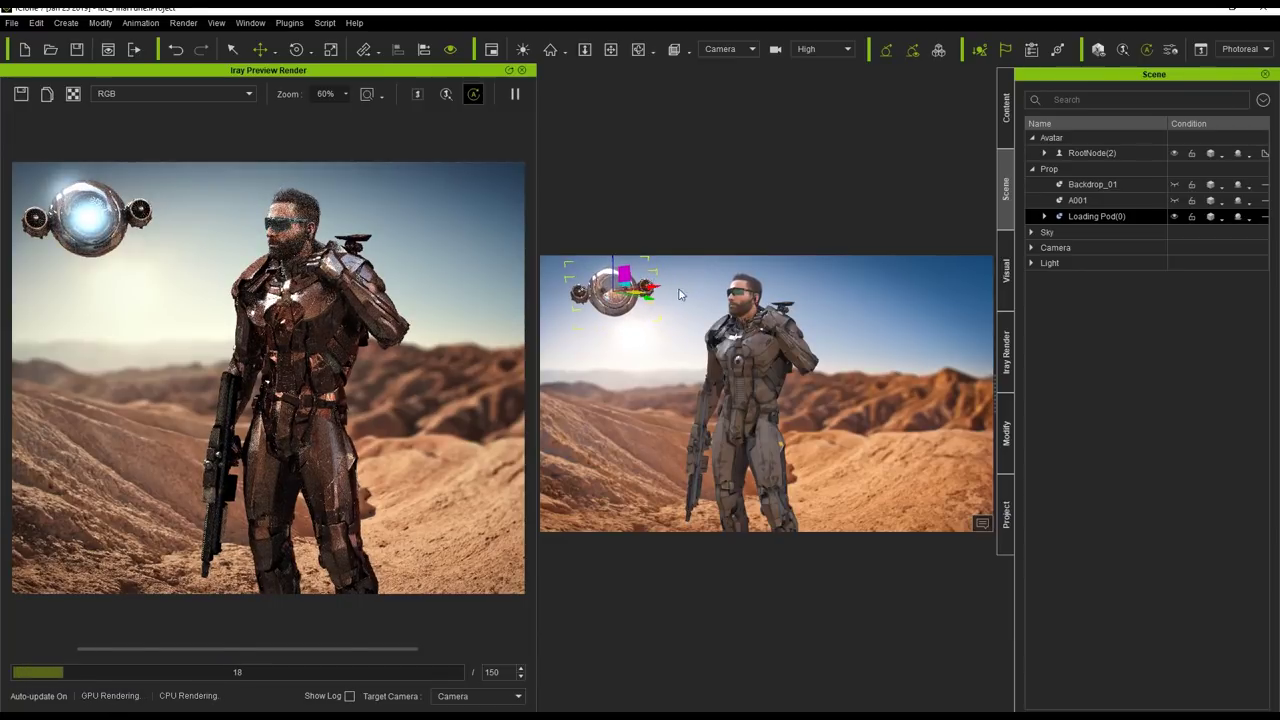
{"action": "left_click_drag", "start_coordinate": [661, 294], "coordinate": [793, 317]}
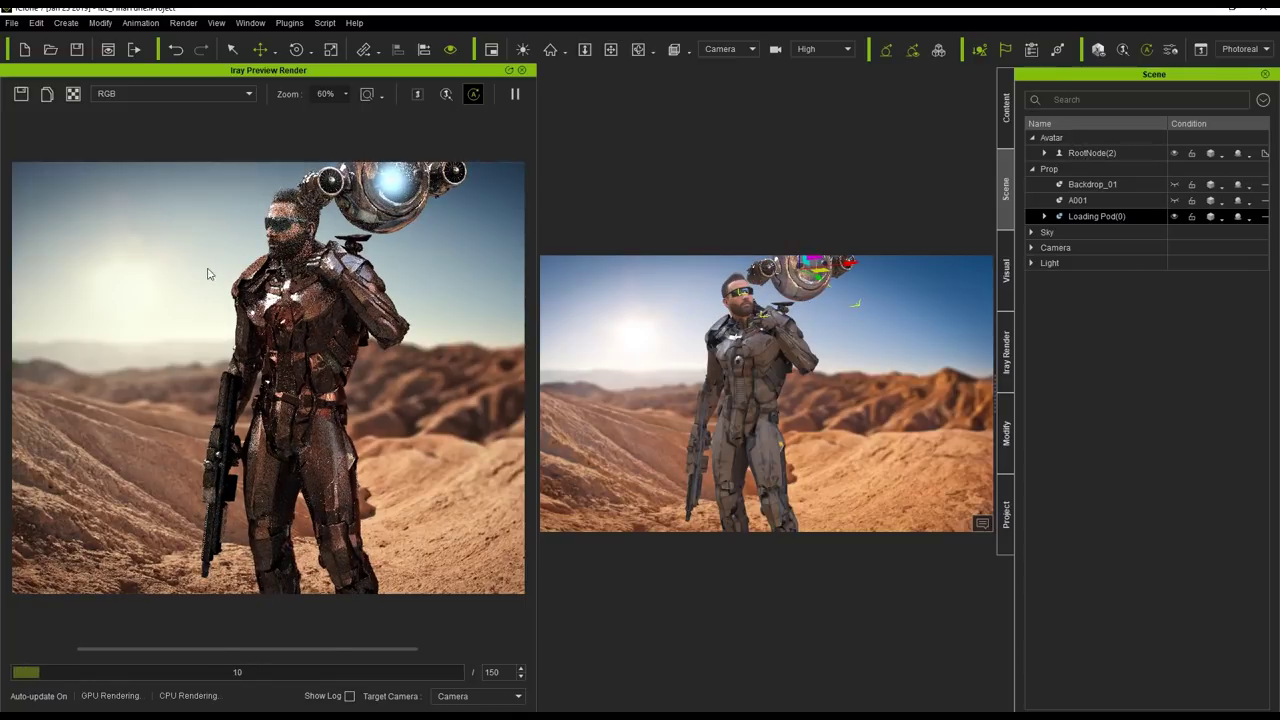
{"action": "left_click_drag", "start_coordinate": [800, 268], "coordinate": [810, 322]}
{"action": "left_click", "coordinate": [1007, 350]}
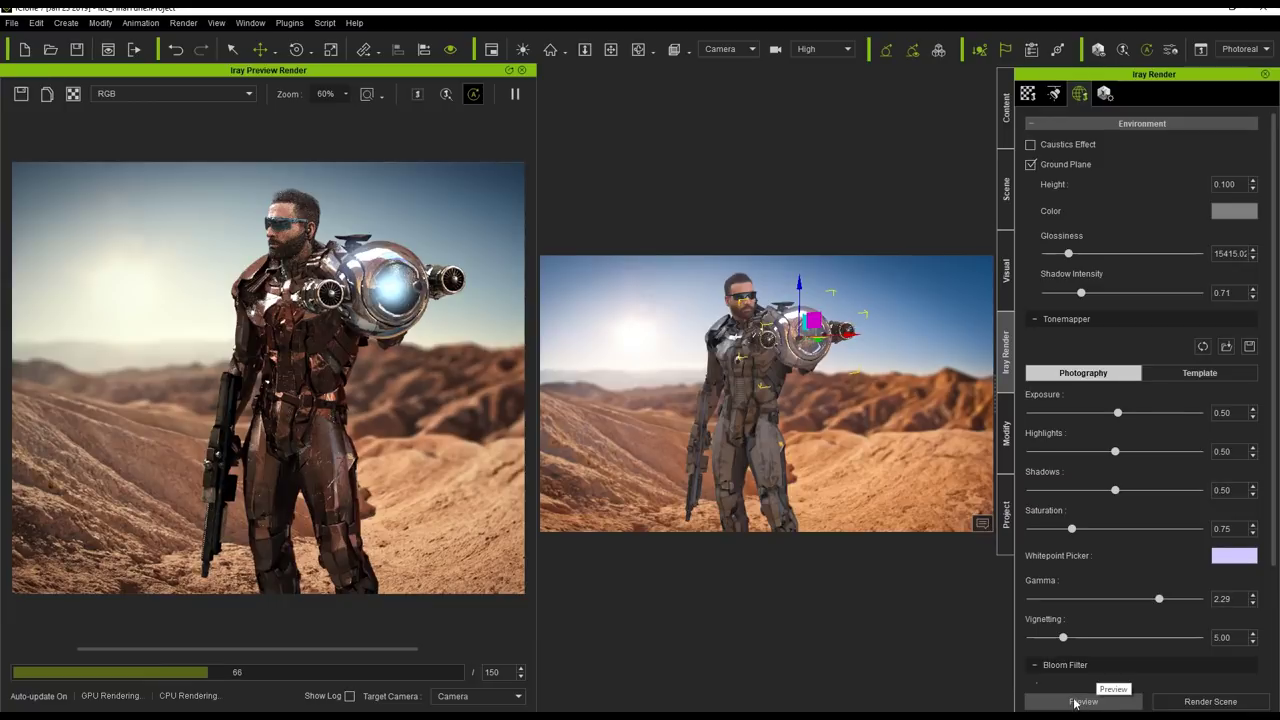
Step the animation forward one frame and scrub to around frame 557.
{"action": "mouse_move", "coordinate": [718, 646]}
{"action": "left_click", "coordinate": [713, 696]}
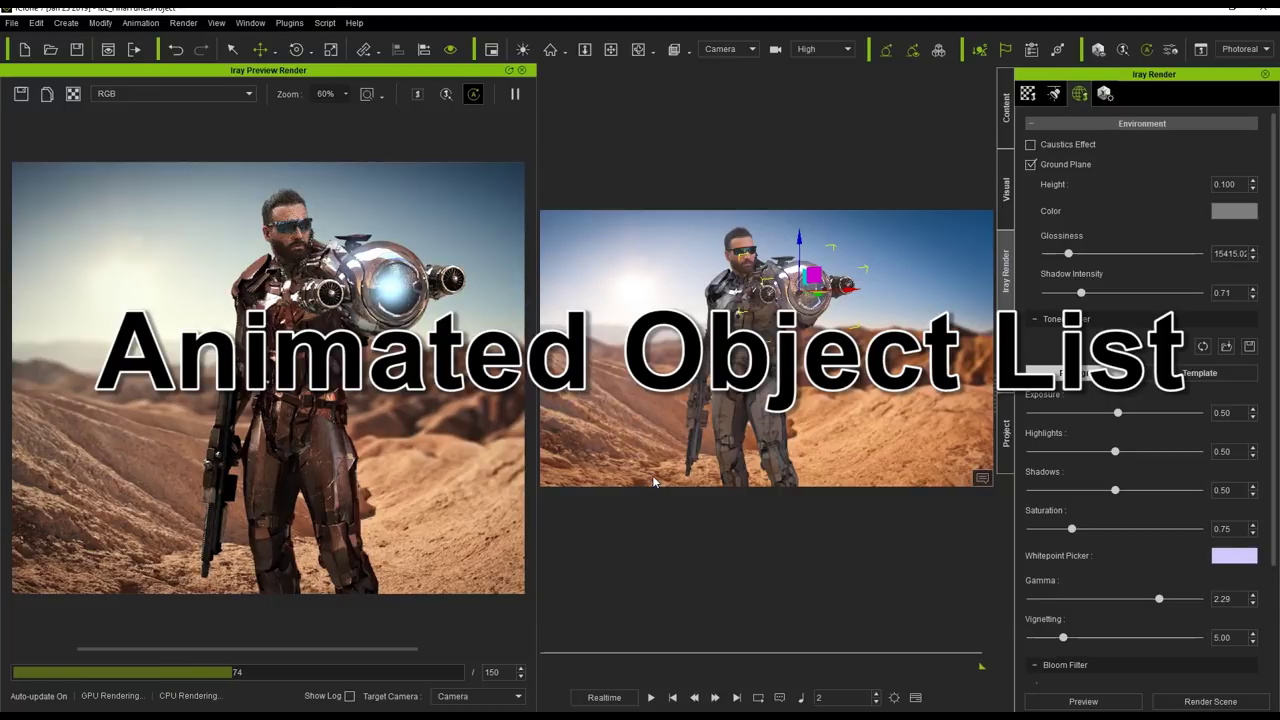
{"action": "left_click_drag", "start_coordinate": [507, 658], "coordinate": [576, 655]}
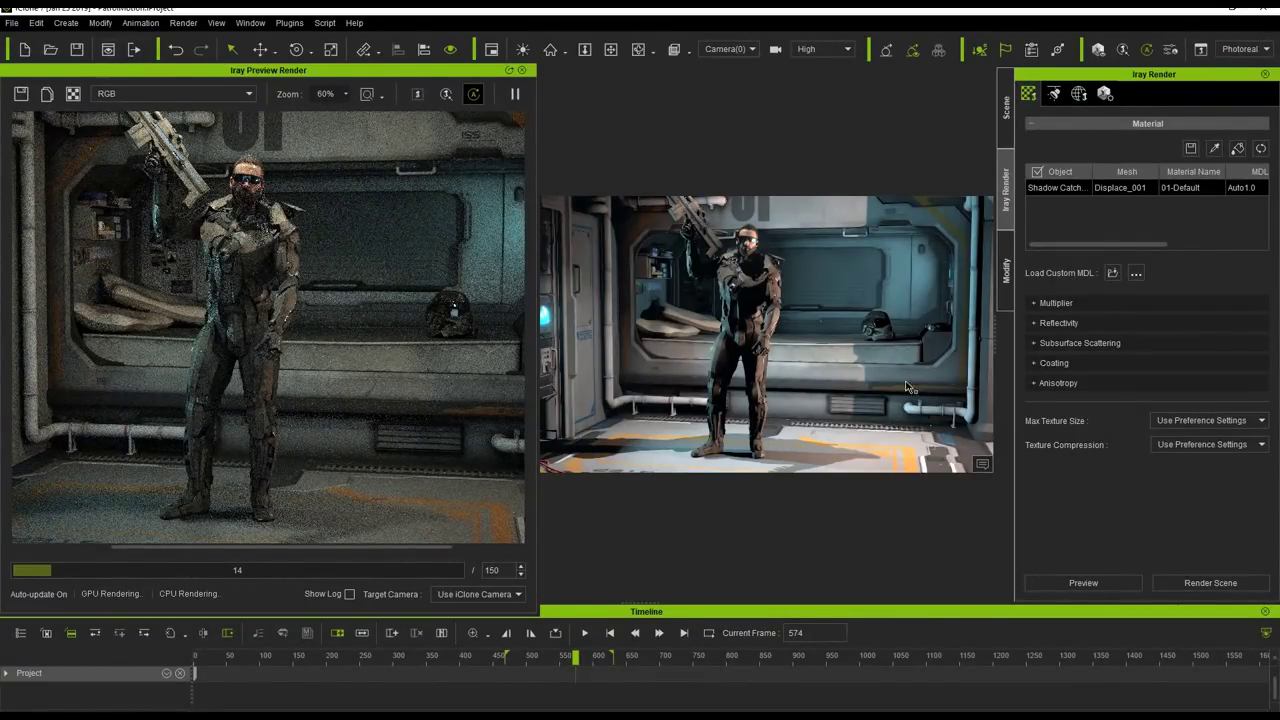
Enable Refresh Listed Objects Only and add soldier RootNode(2) to the Animated Objects List.
{"action": "left_click", "coordinate": [1106, 93]}
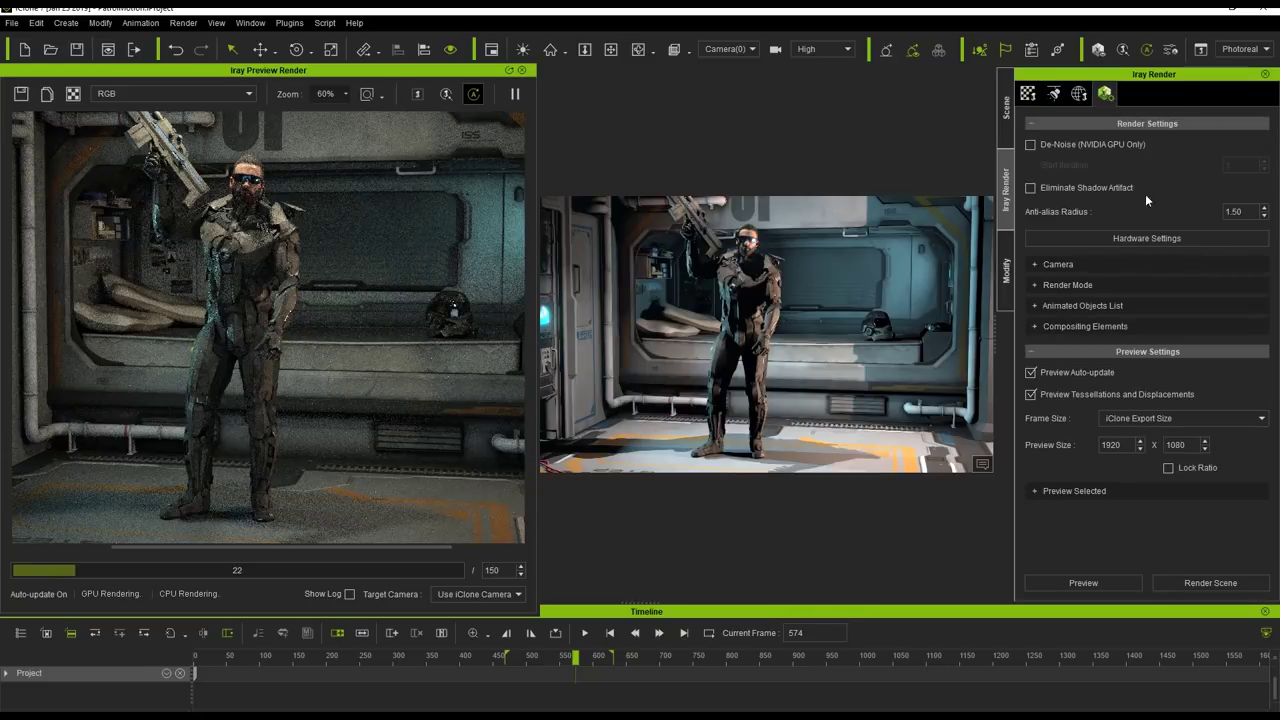
{"action": "left_click", "coordinate": [1080, 306]}
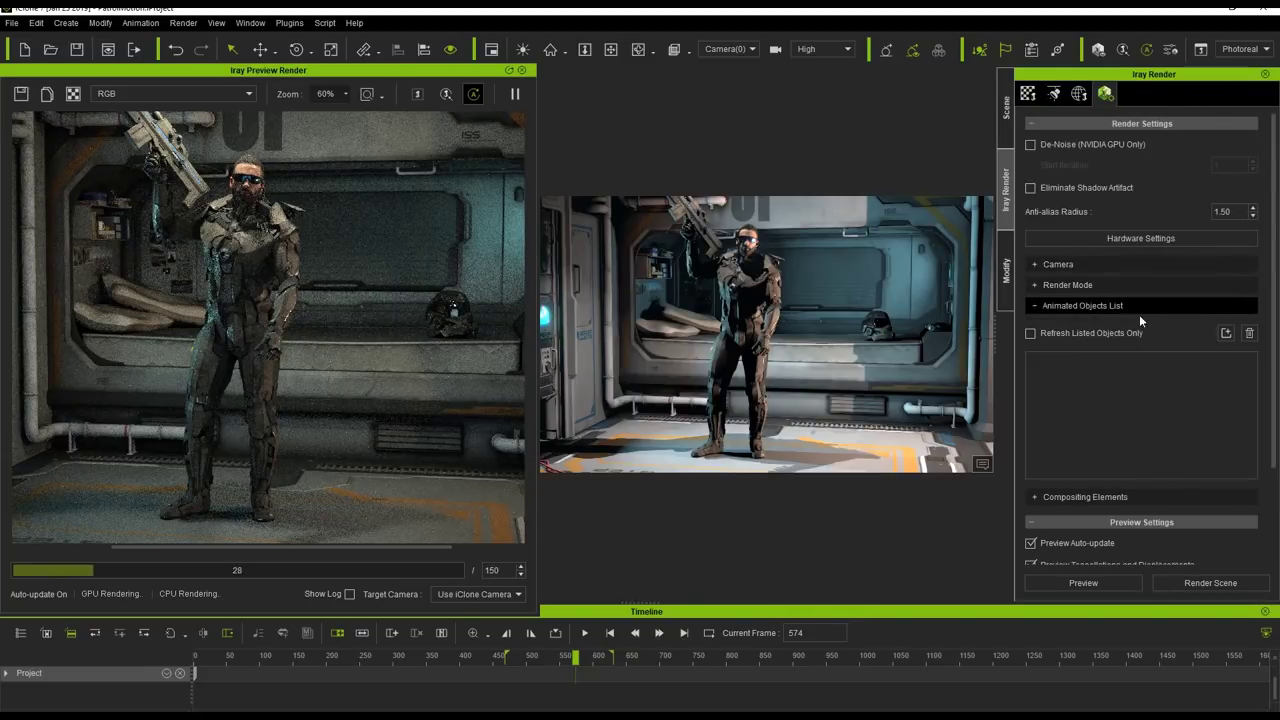
{"action": "left_click", "coordinate": [1084, 335]}
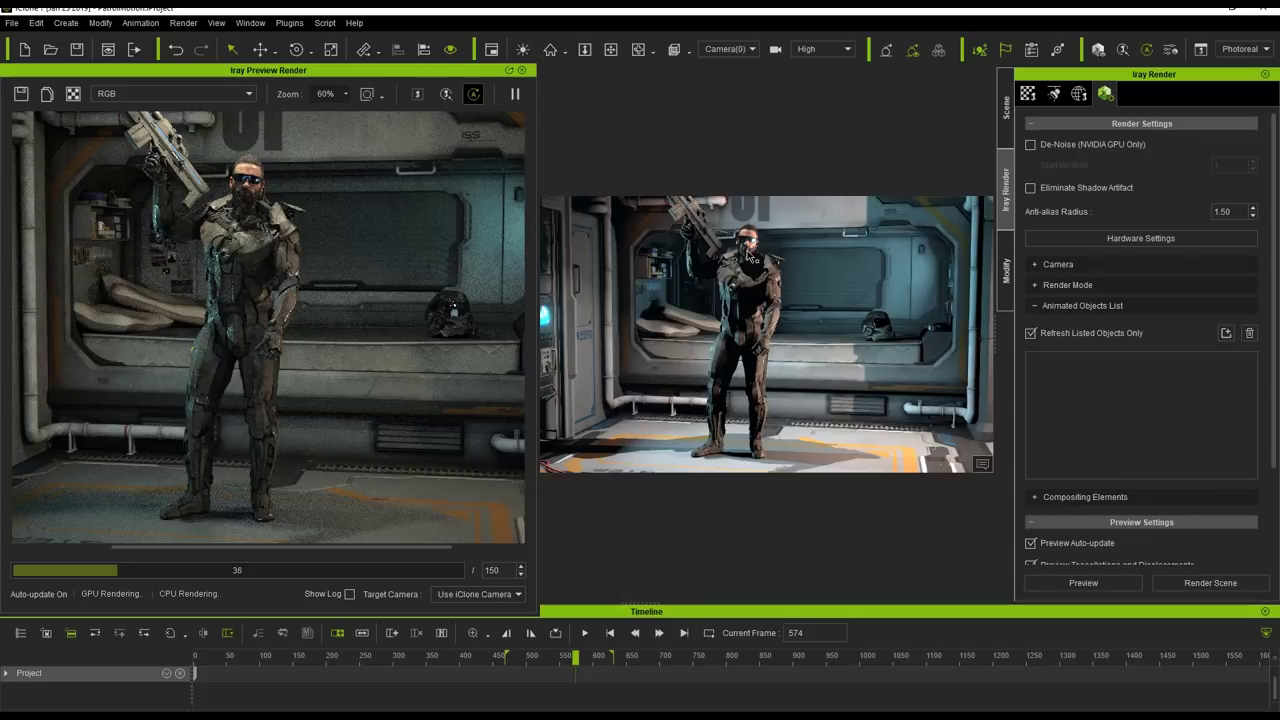
{"action": "left_click", "coordinate": [748, 256]}
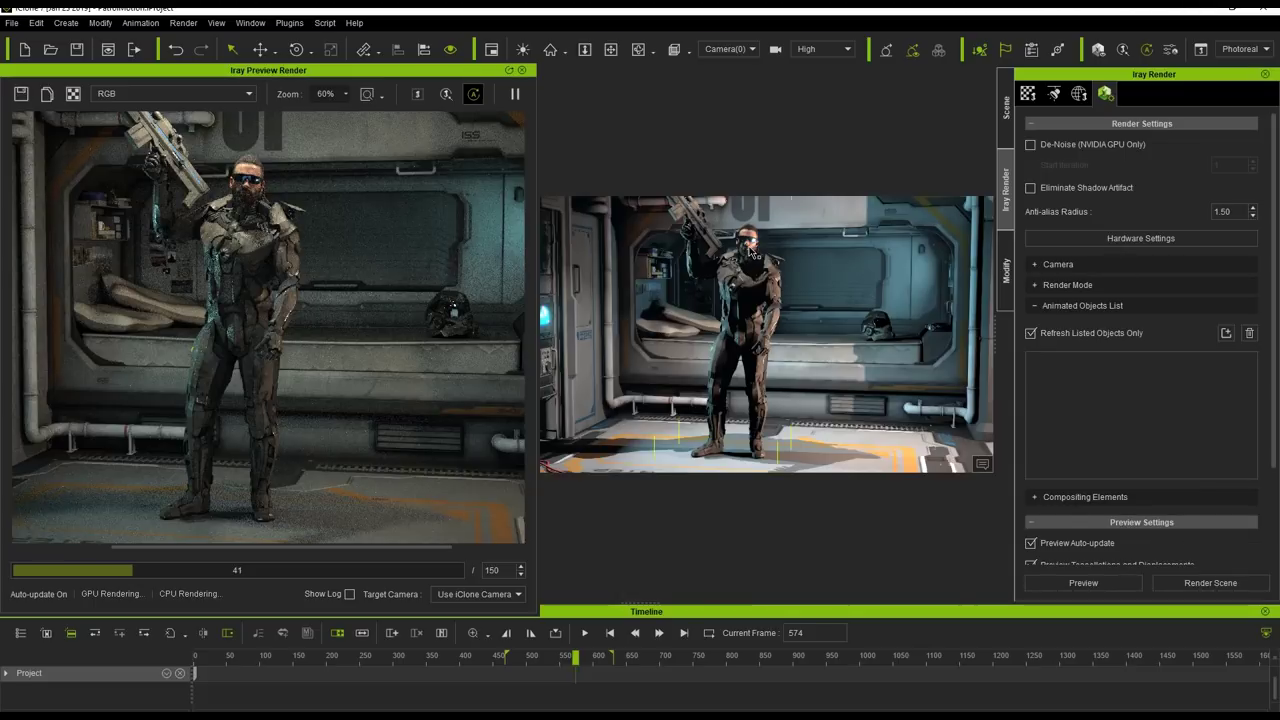
{"action": "left_click", "coordinate": [1226, 333]}
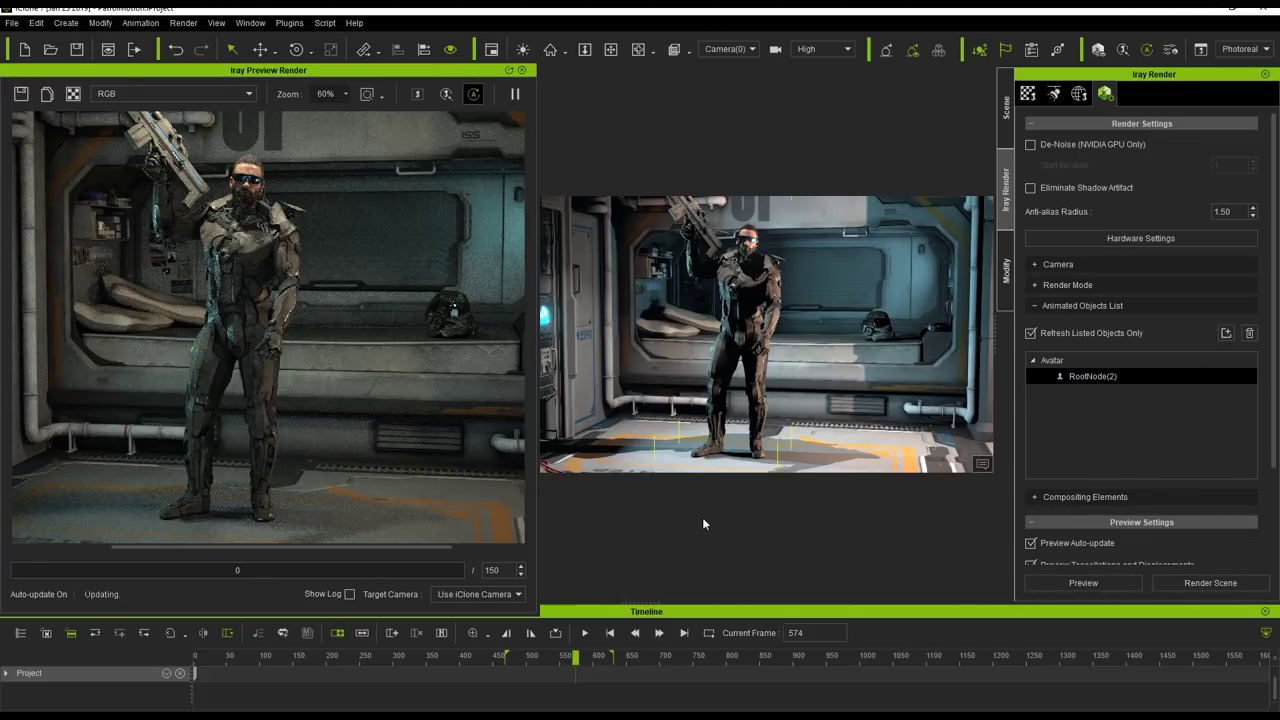
{"action": "left_click", "coordinate": [598, 657]}
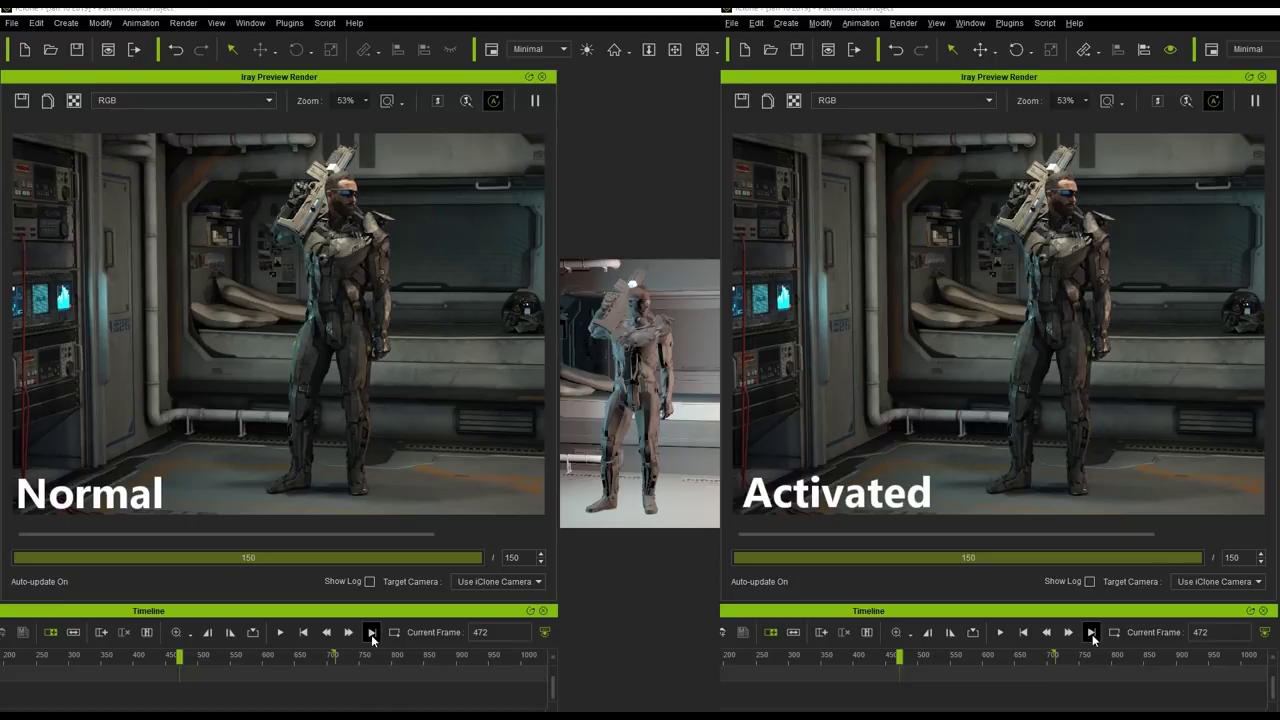
Jump both the activated and normal scenes to frame 710 via next key.
{"action": "left_click", "coordinate": [1092, 634]}
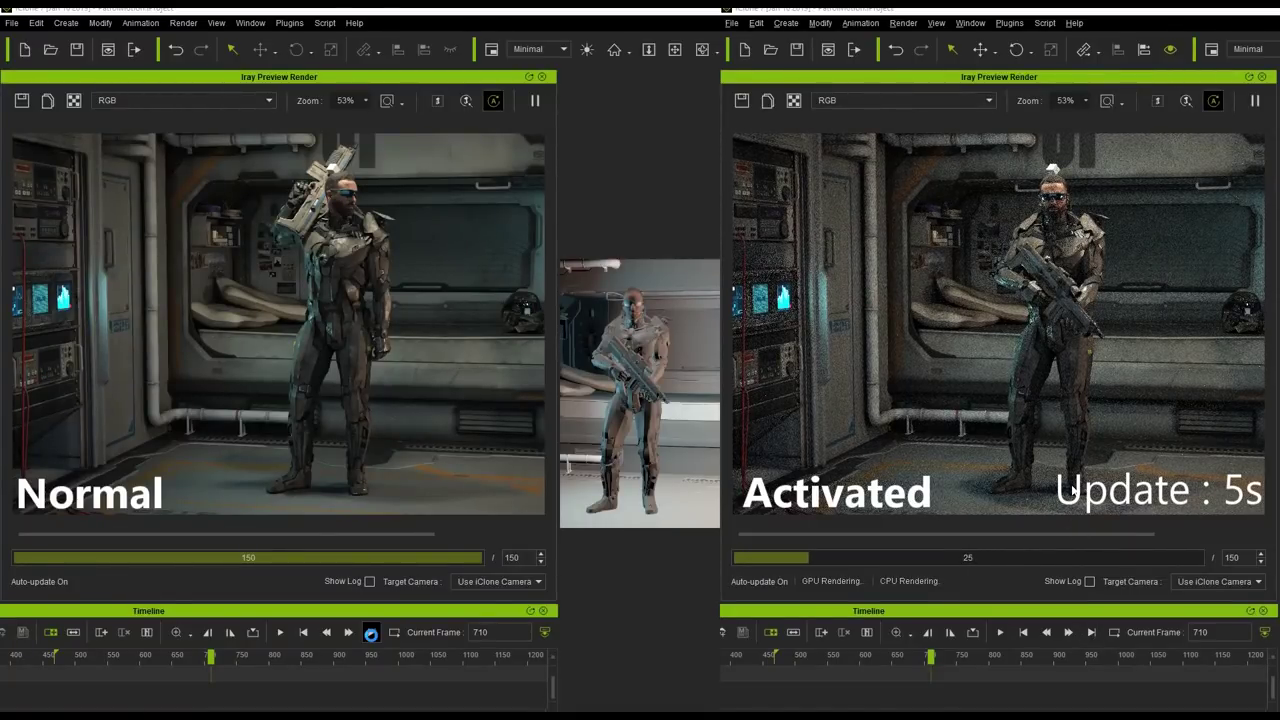
{"action": "left_click", "coordinate": [371, 632]}
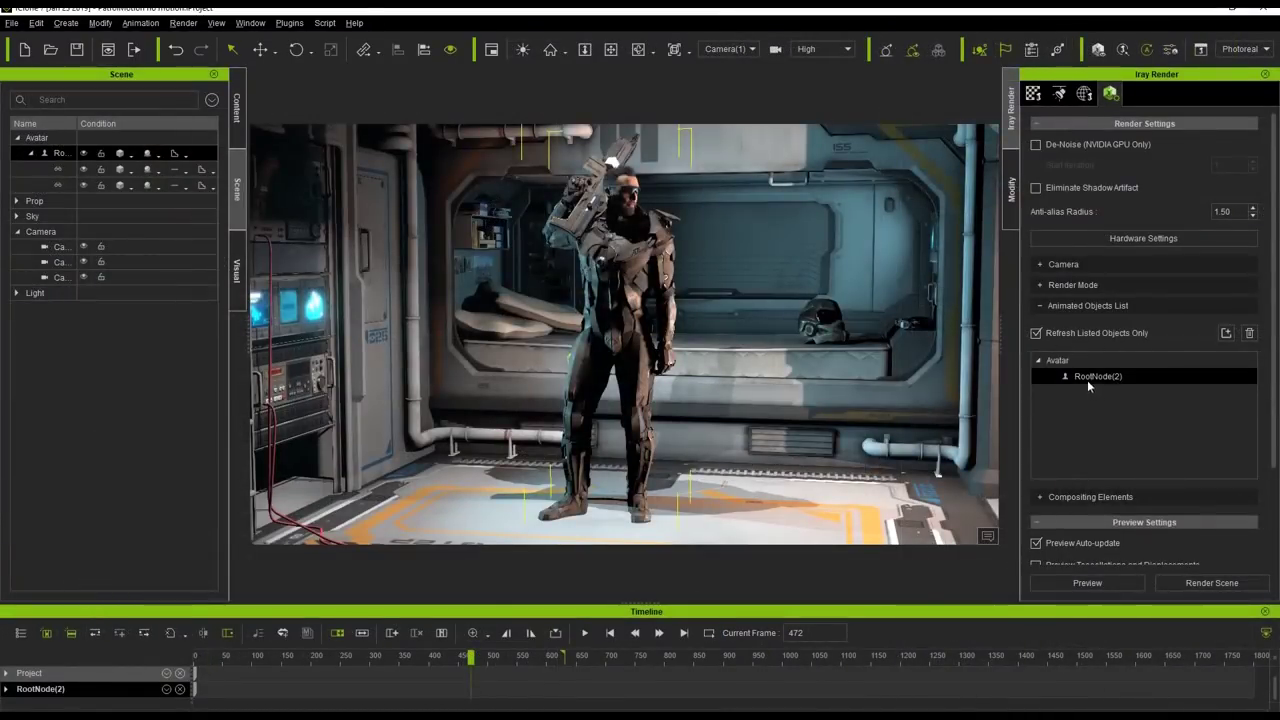
Export frames 472 to 628 with Save MI Scene export mode and Range output.
{"action": "left_click", "coordinate": [1220, 583]}
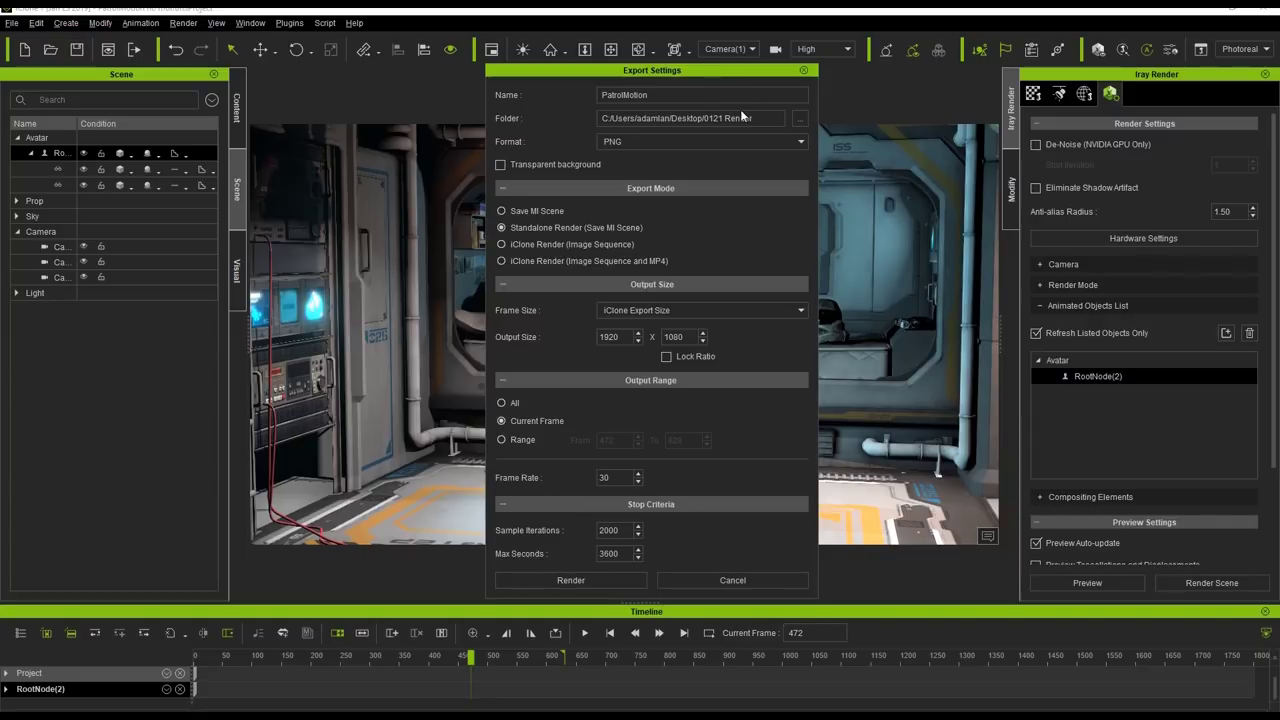
{"action": "left_click", "coordinate": [502, 211]}
{"action": "left_click", "coordinate": [524, 440]}
{"action": "left_click", "coordinate": [596, 582]}
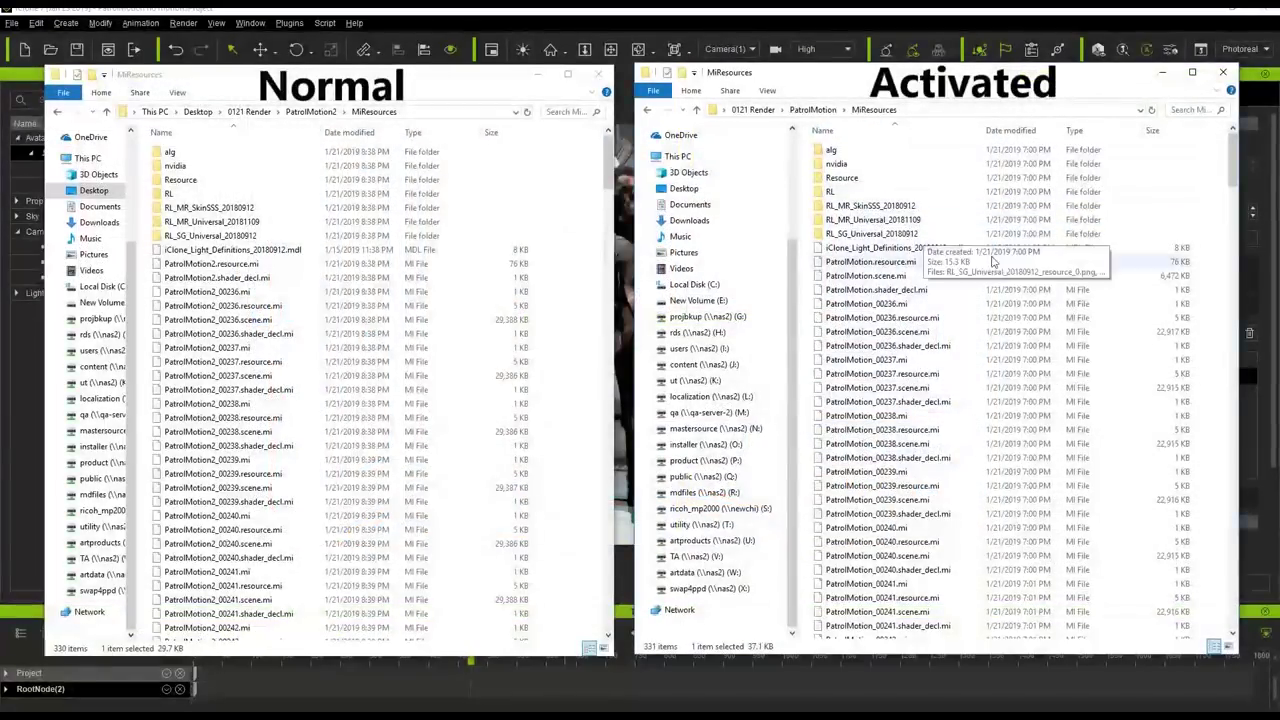
Compare the main and frame 236 scene file sizes between Activated and Normal exports.
{"action": "left_click", "coordinate": [1032, 276]}
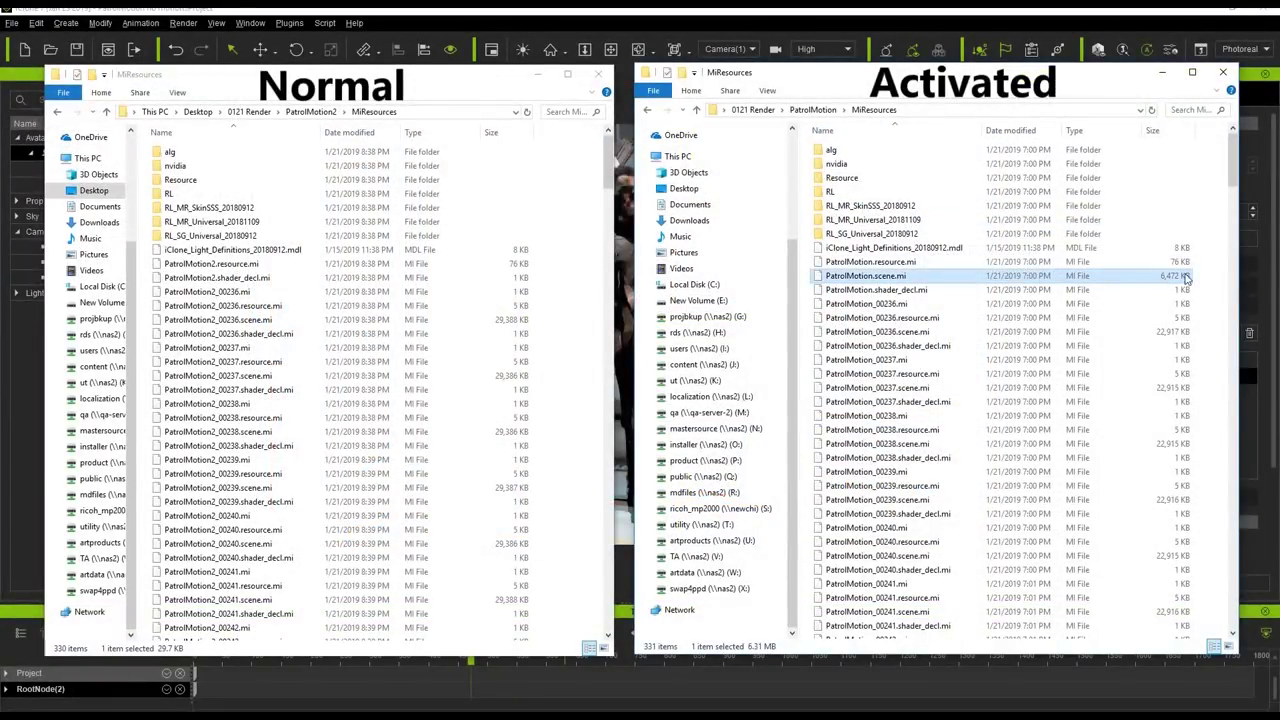
{"action": "left_click", "coordinate": [400, 322]}
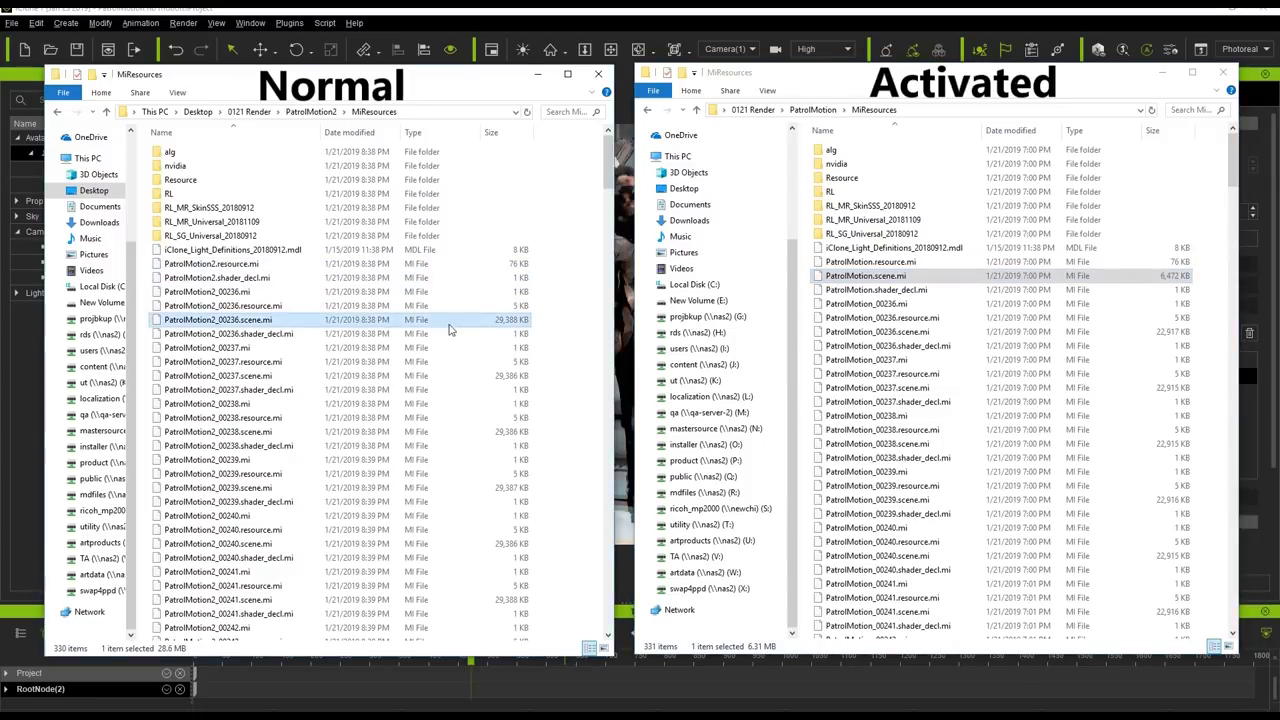
{"action": "left_click", "coordinate": [940, 332]}
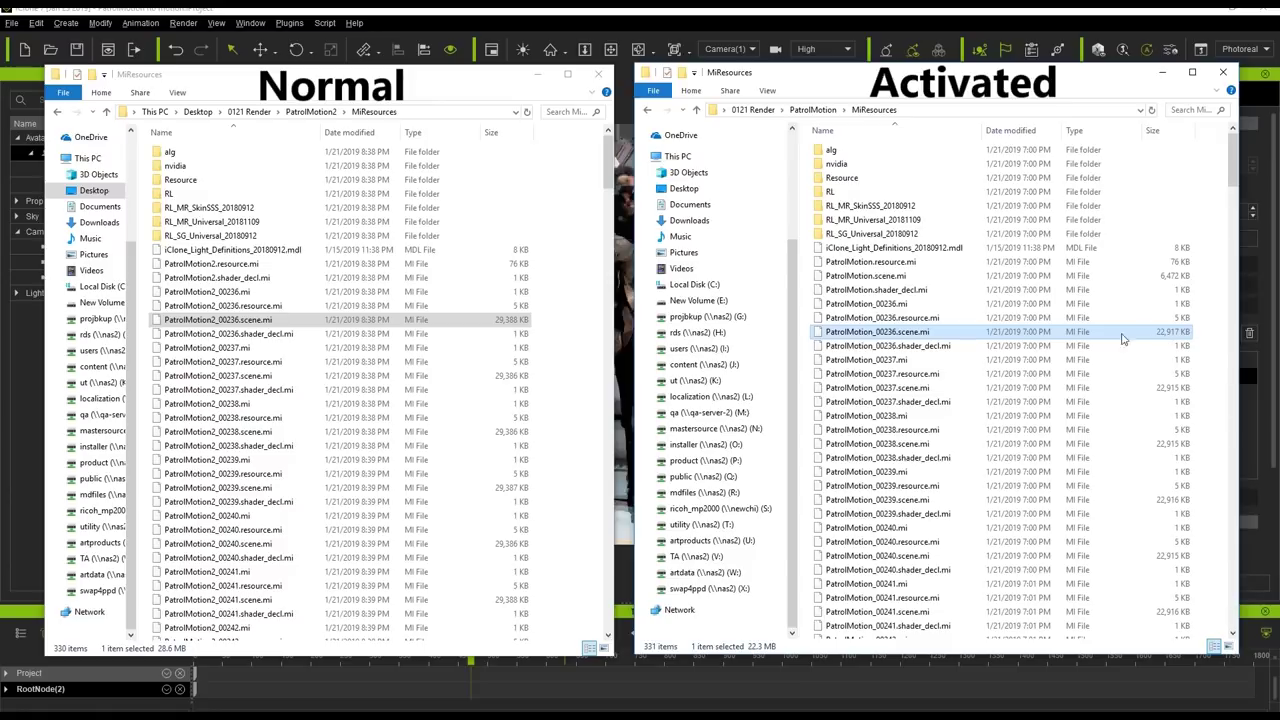
Scroll both folders to the end and select PatrolMotion2_00314.scene.mi in each.
{"action": "left_click_drag", "start_coordinate": [1236, 160], "coordinate": [1233, 625]}
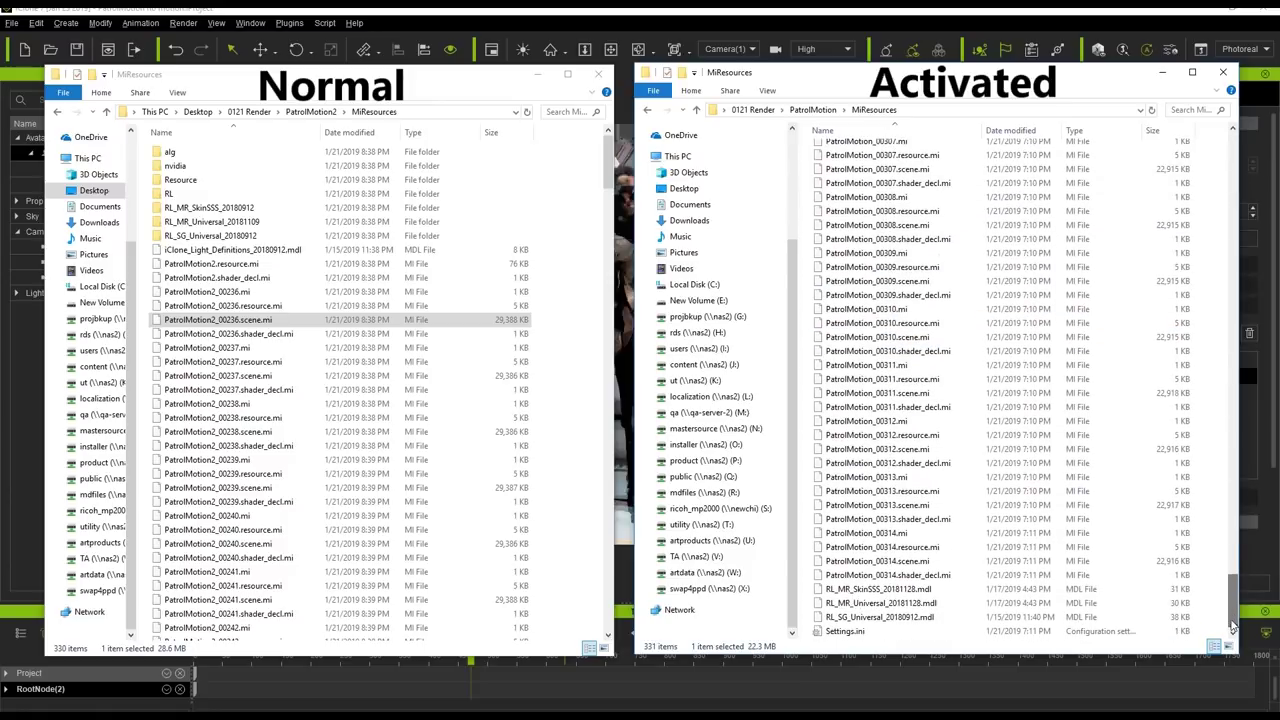
{"action": "left_click", "coordinate": [916, 562]}
{"action": "left_click", "coordinate": [367, 321]}
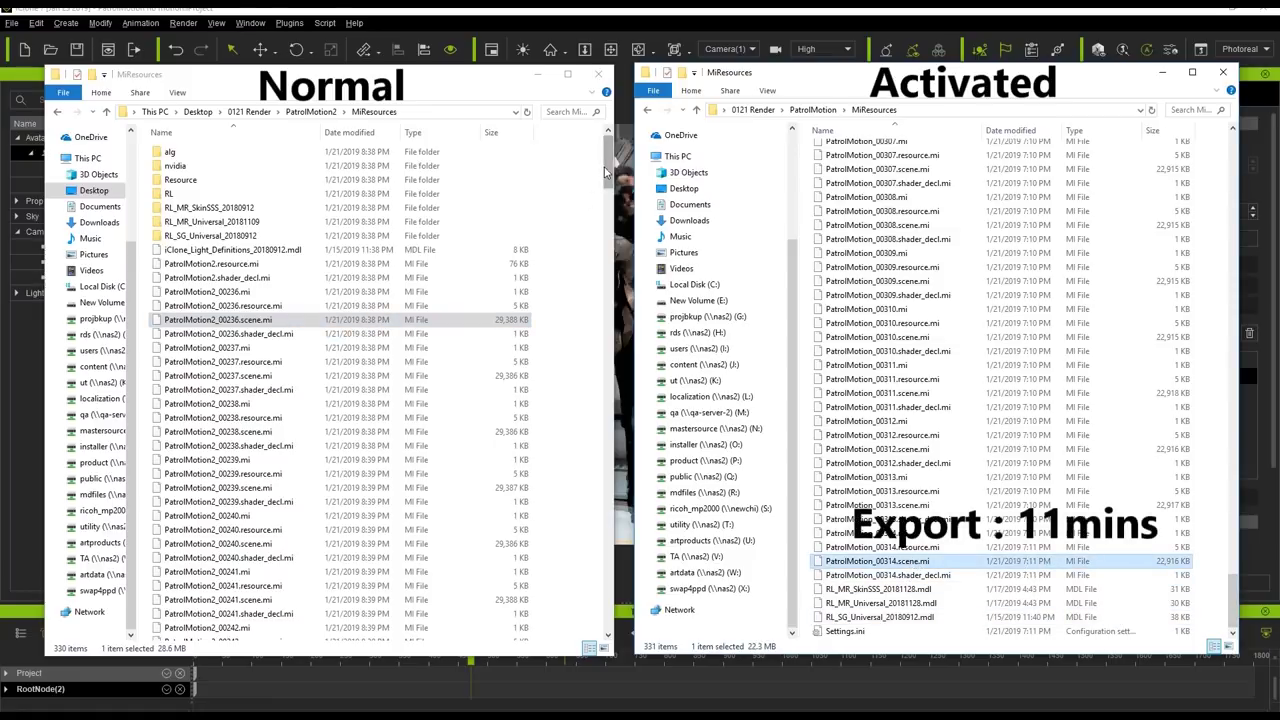
{"action": "scroll", "coordinate": [608, 180], "scroll_direction": "down", "scroll_amount": 1}
{"action": "left_click_drag", "start_coordinate": [608, 180], "coordinate": [608, 605]}
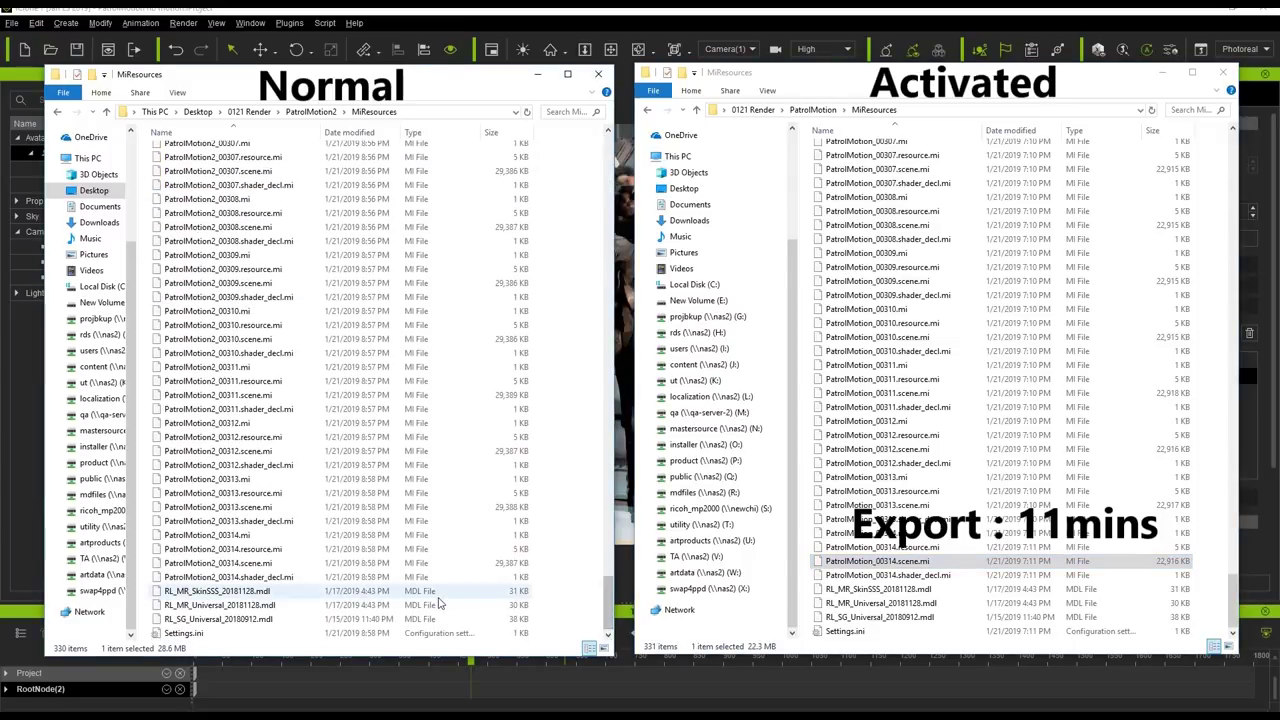
{"action": "left_click", "coordinate": [364, 564]}
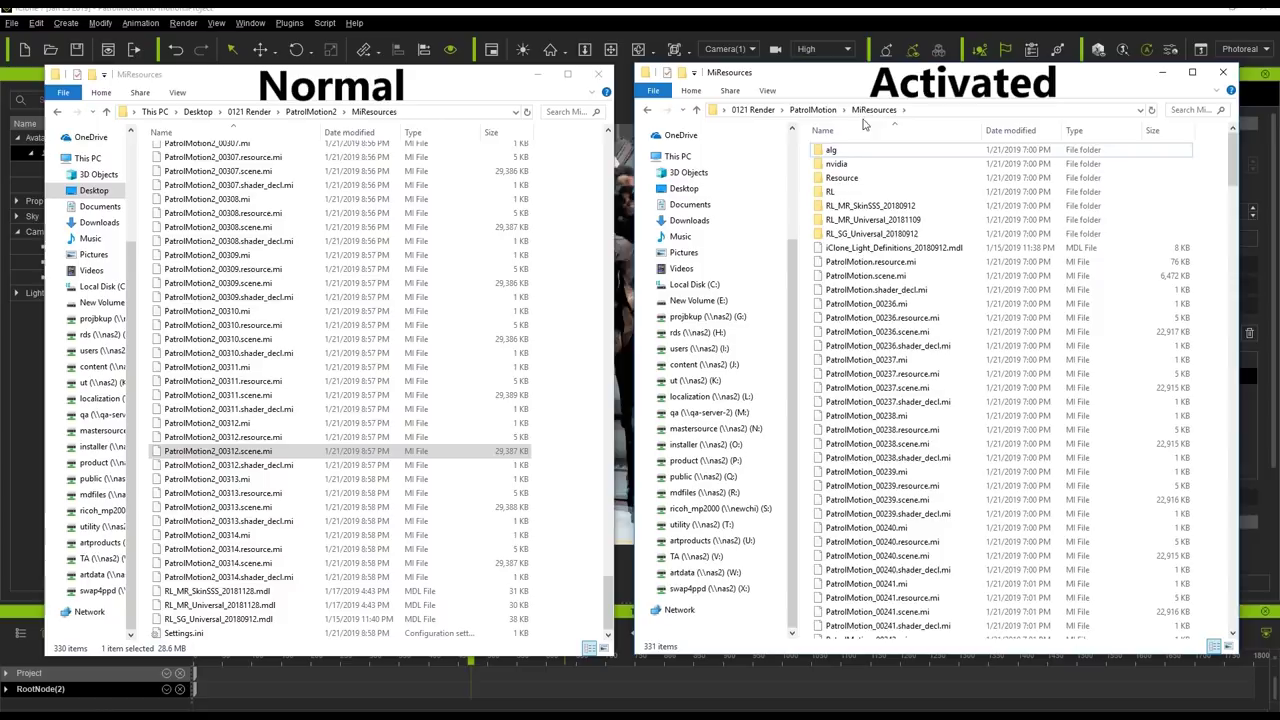
Show the Activated MiResources folder's Properties, reading 1.86 GB.
{"action": "left_click", "coordinate": [812, 109]}
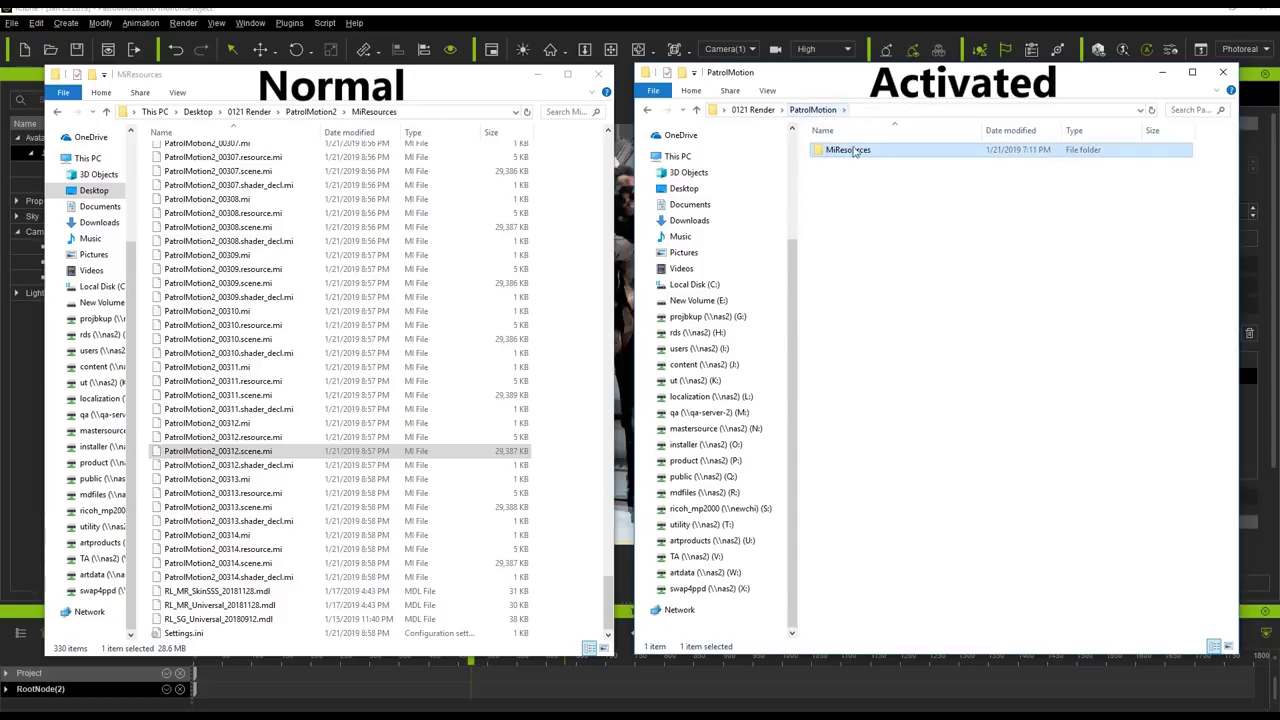
{"action": "right_click", "coordinate": [862, 158]}
{"action": "left_click", "coordinate": [905, 468]}
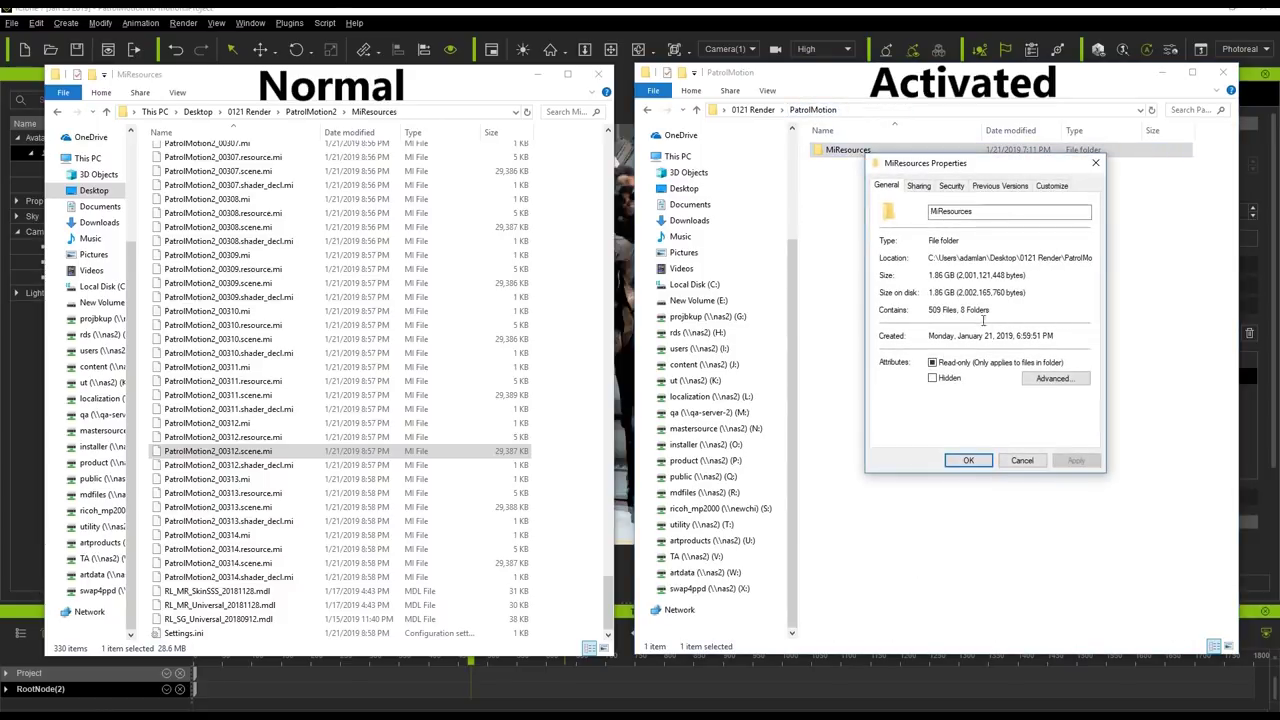
Show the Normal MiResources folder's Properties, reading 2.34 GB.
{"action": "left_click", "coordinate": [311, 111]}
{"action": "right_click", "coordinate": [288, 152]}
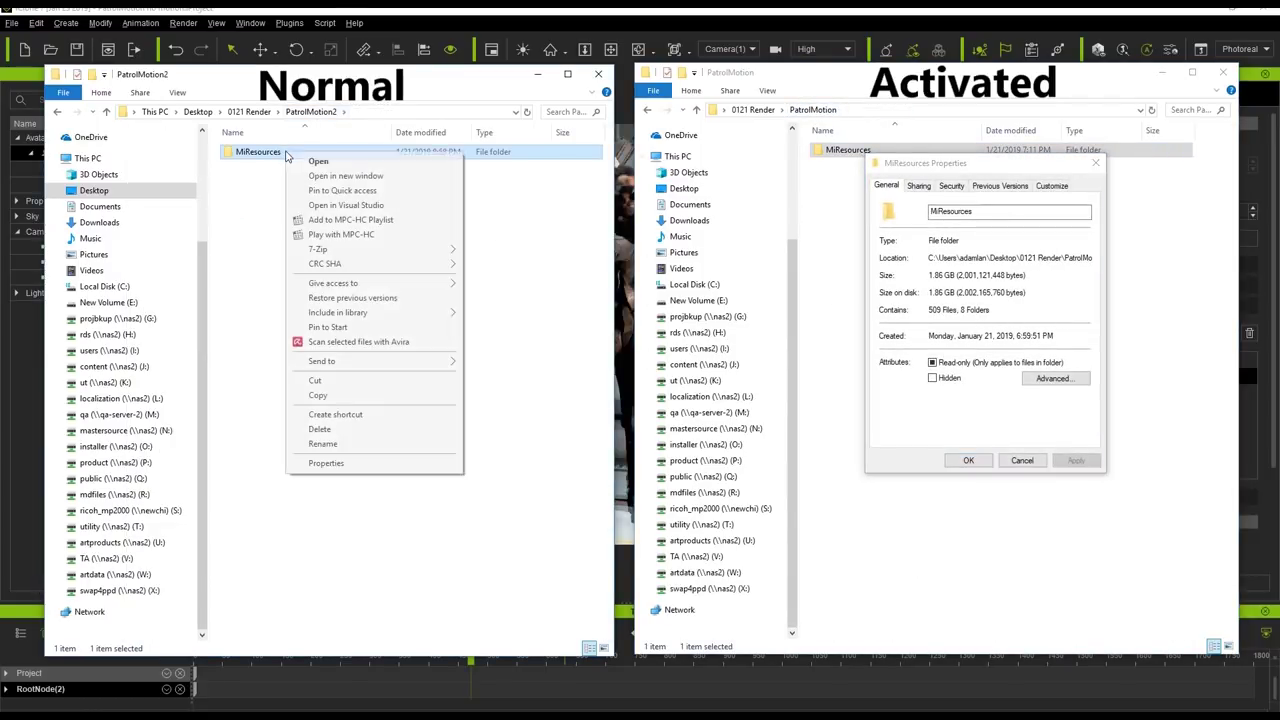
{"action": "left_click", "coordinate": [326, 462]}
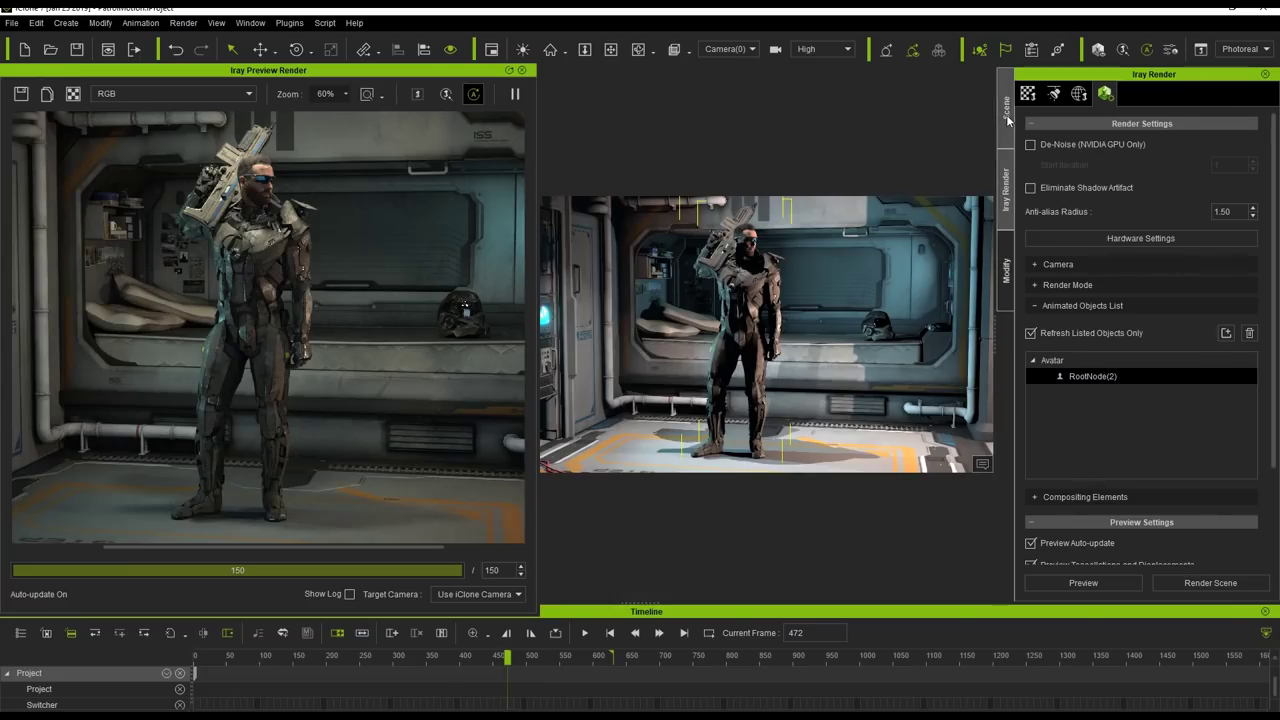
Select TopLight under Light, pause the Iray preview, and key its multiplier to 0.
{"action": "left_click", "coordinate": [1006, 110]}
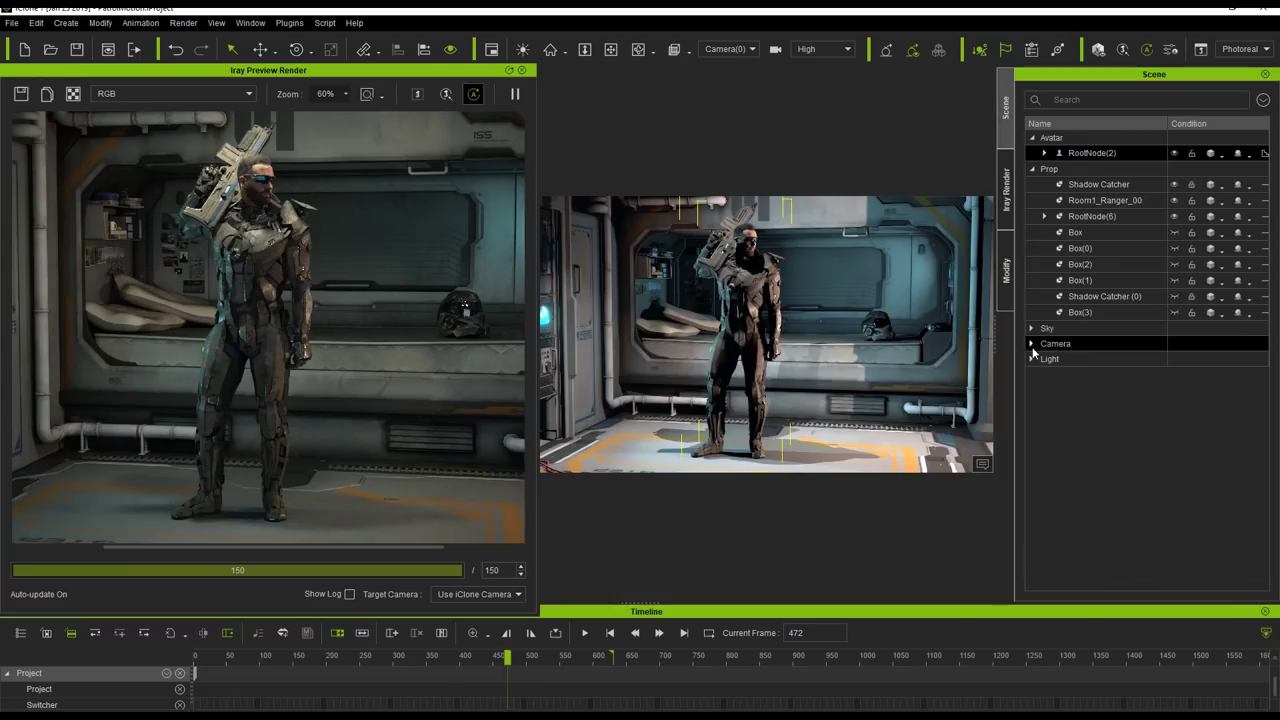
{"action": "left_click", "coordinate": [1032, 361]}
{"action": "left_click", "coordinate": [1118, 437]}
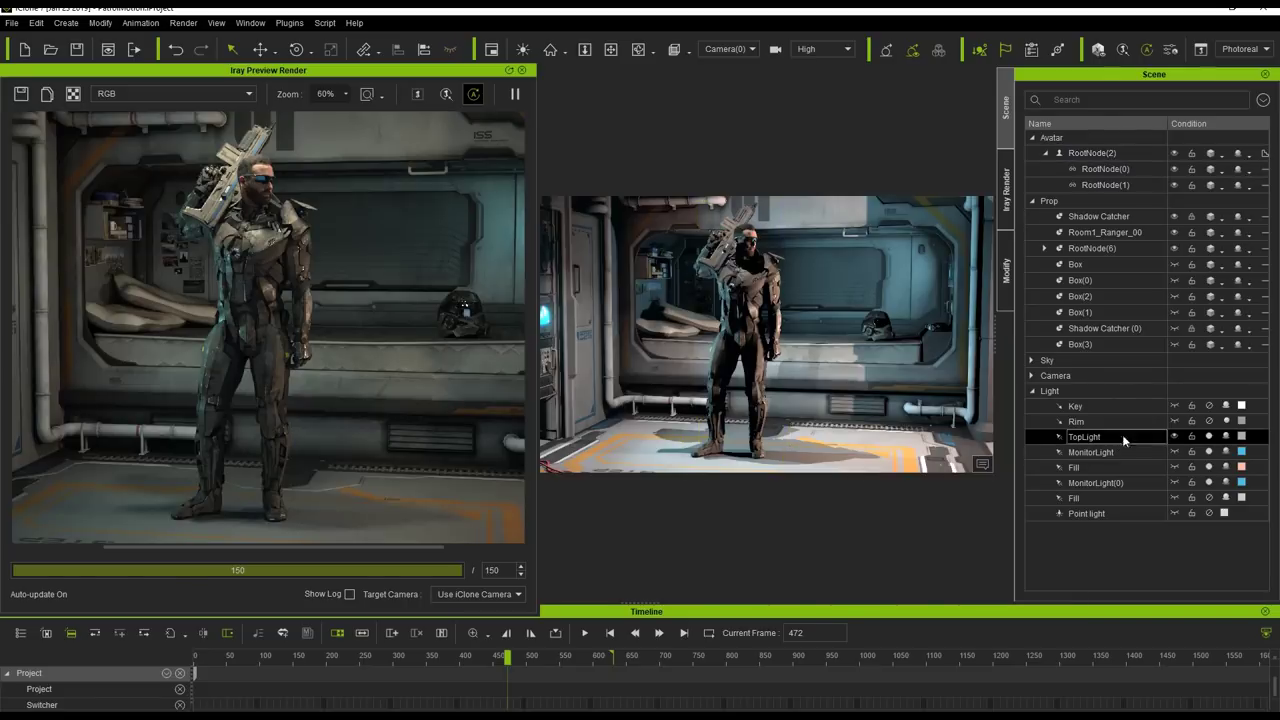
{"action": "left_click", "coordinate": [515, 94]}
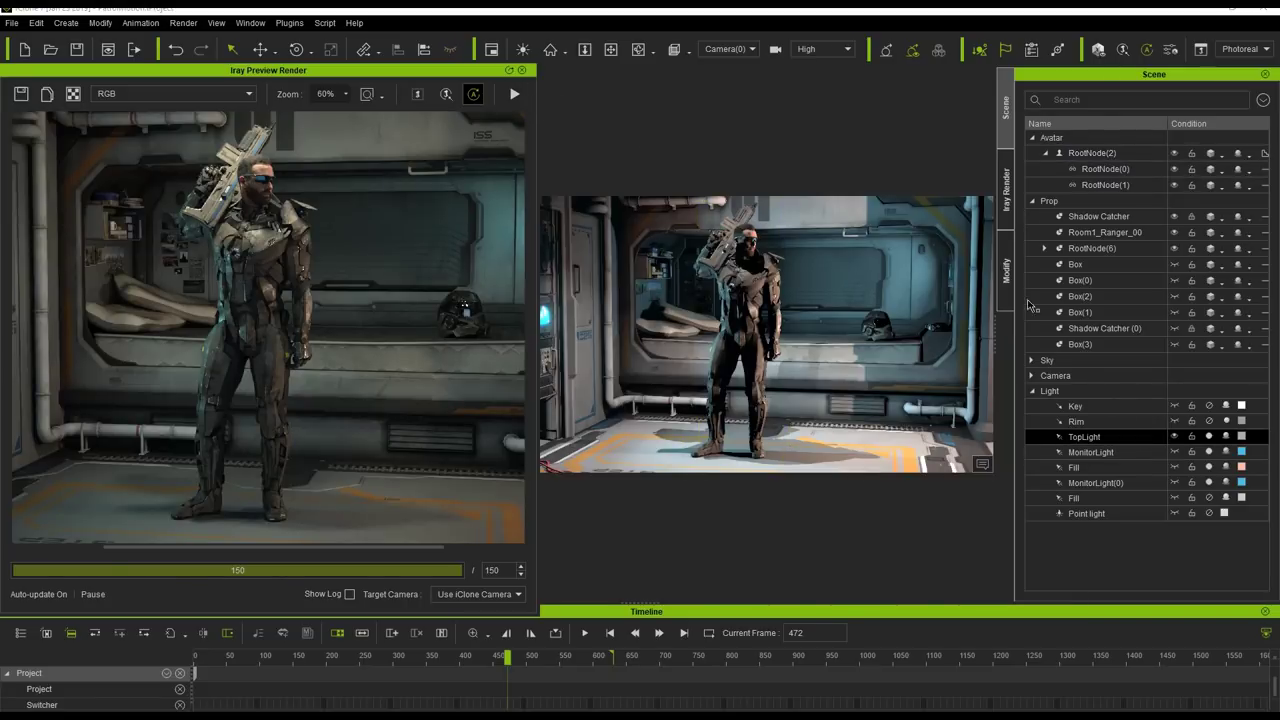
{"action": "left_click", "coordinate": [1006, 270]}
{"action": "left_click", "coordinate": [1105, 220]}
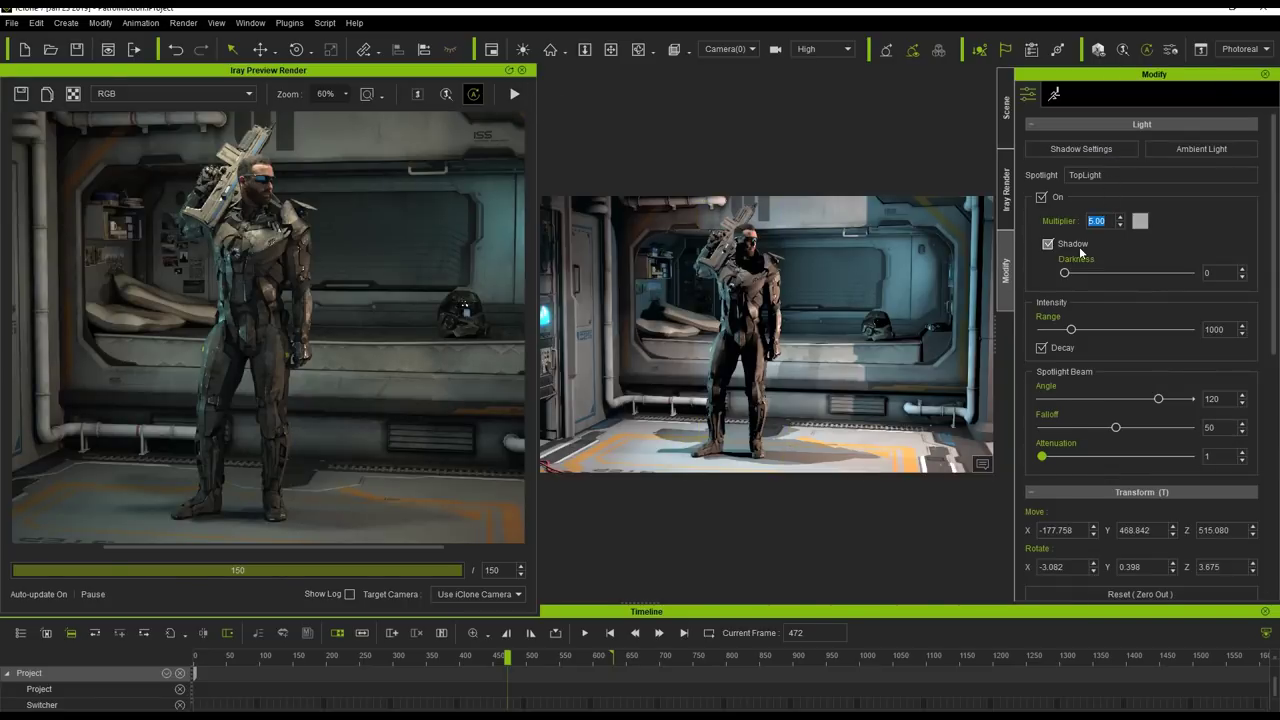
{"action": "type", "text": "0"}
{"action": "key", "text": "Return"}
Key the TopLight multiplier back to 5 at frame 628.
{"action": "left_click", "coordinate": [683, 632]}
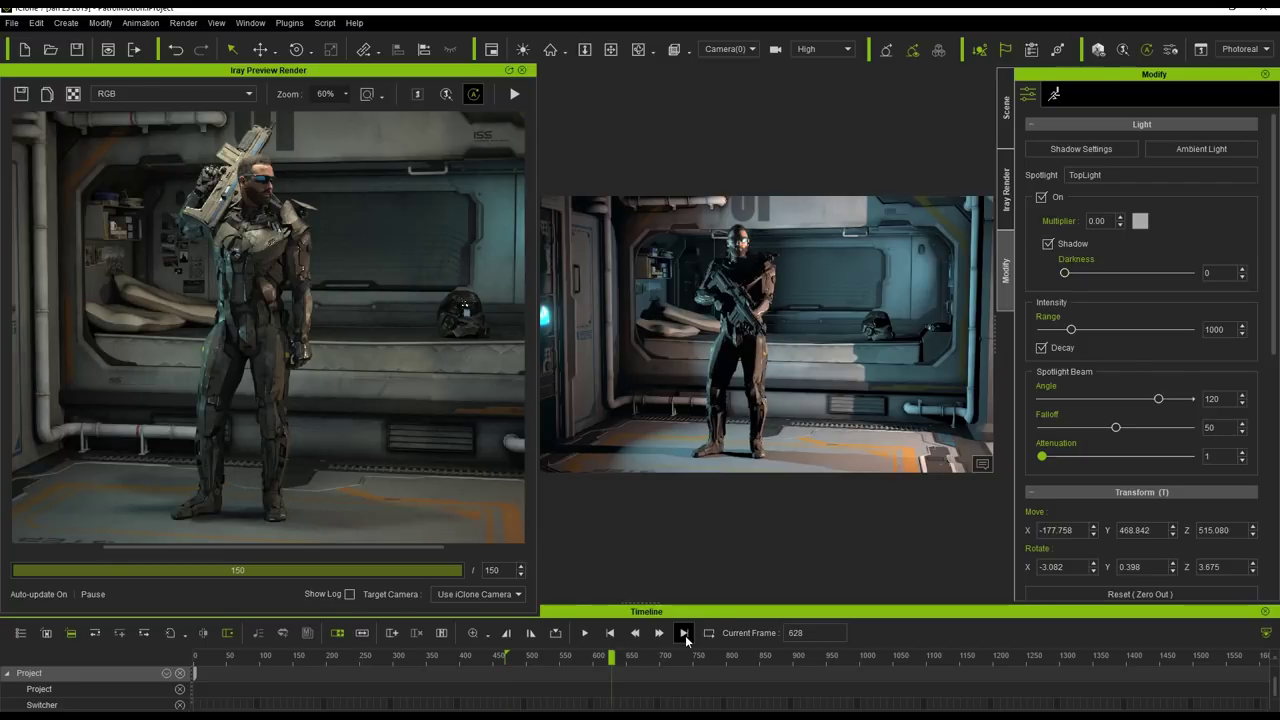
{"action": "left_click", "coordinate": [1097, 221]}
{"action": "type", "text": "5"}
{"action": "key", "text": "Return"}
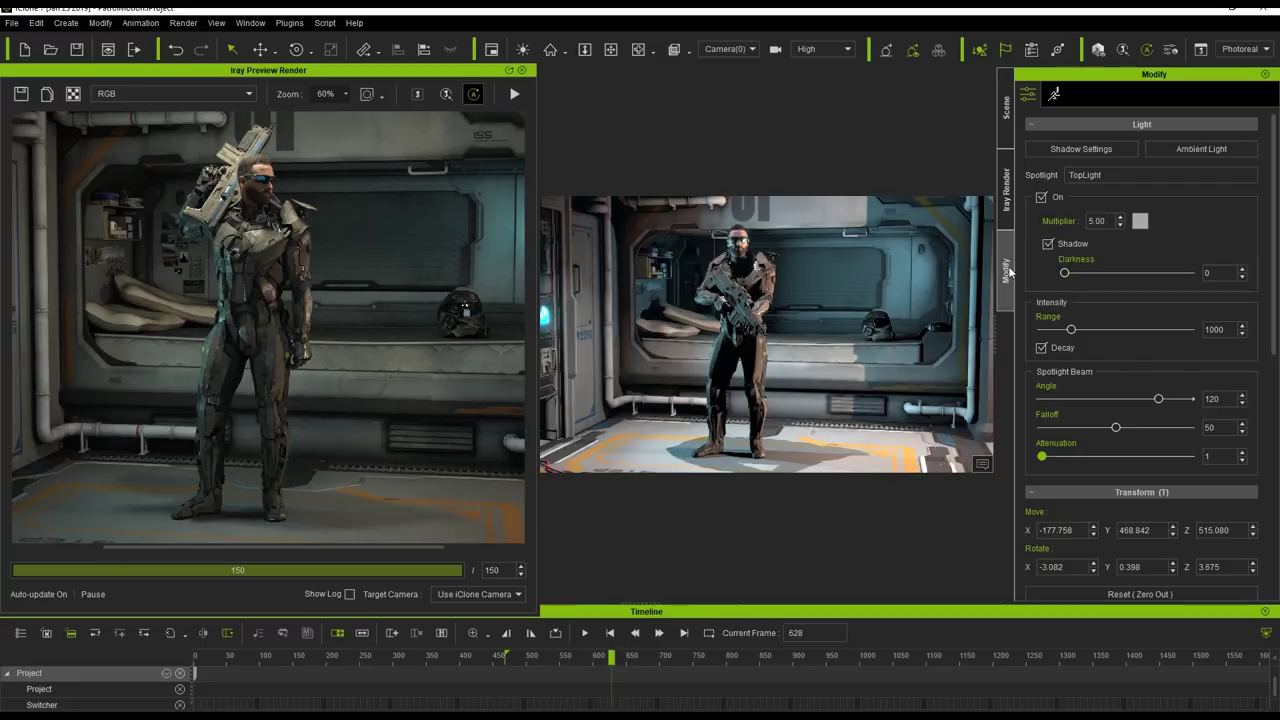
Select the Fill light and key its multiplier to 0 at frame 472.
{"action": "left_click", "coordinate": [1006, 107]}
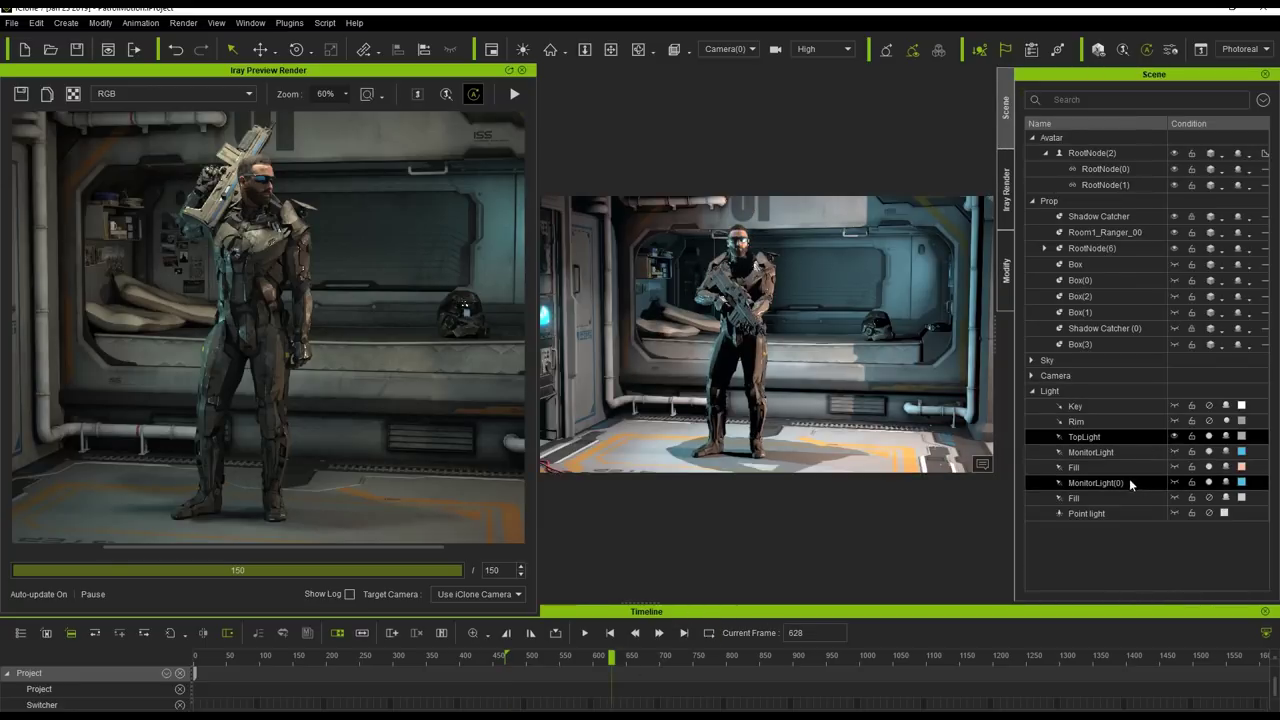
{"action": "left_click", "coordinate": [1090, 467]}
{"action": "left_click", "coordinate": [1006, 270]}
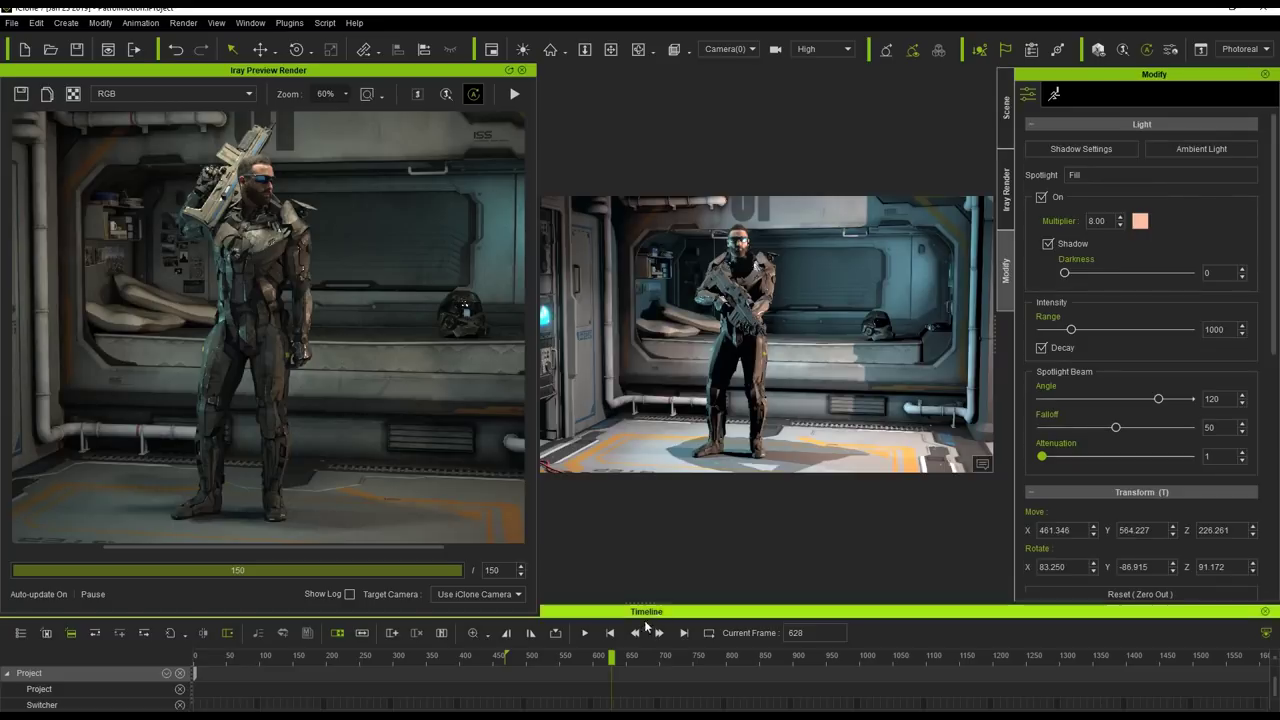
{"action": "left_click", "coordinate": [606, 634]}
{"action": "double_click", "coordinate": [1098, 221]}
{"action": "type", "text": "0"}
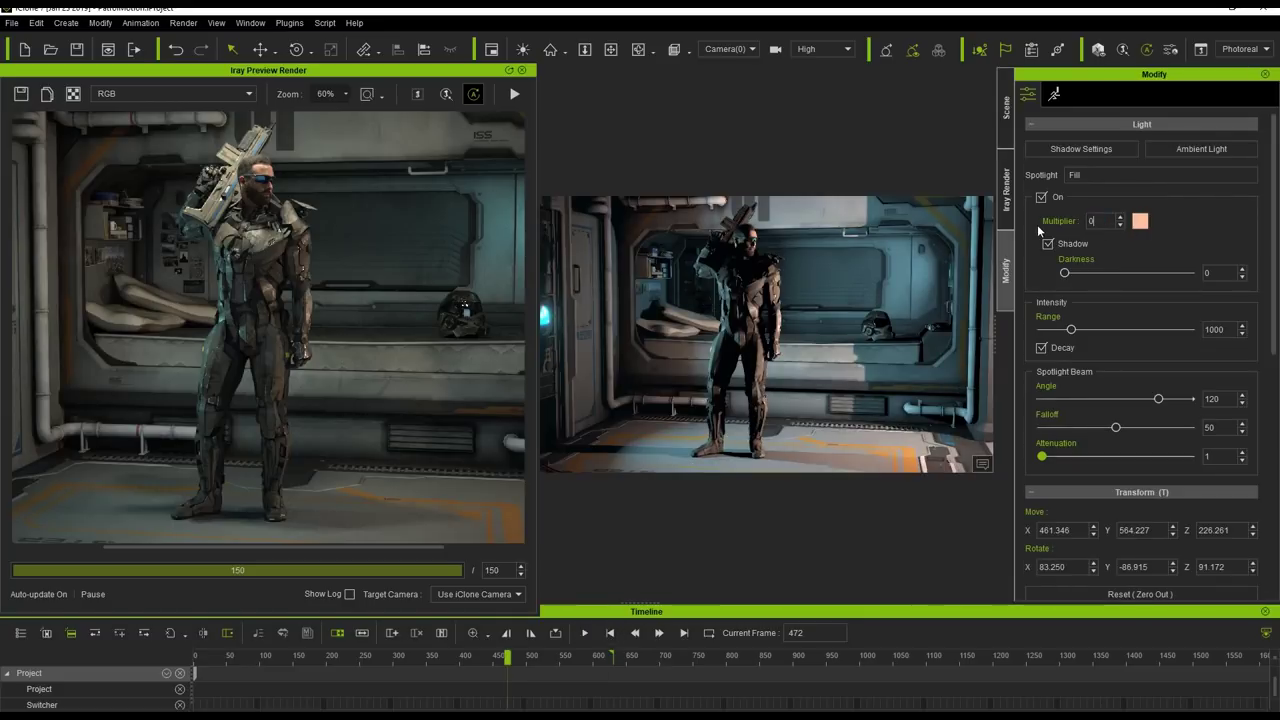
{"action": "key", "text": "Return"}
Key the Fill multiplier to 8 at frame 628 and play the animation.
{"action": "left_click", "coordinate": [684, 632]}
{"action": "left_click_drag", "start_coordinate": [1110, 221], "coordinate": [1050, 225]}
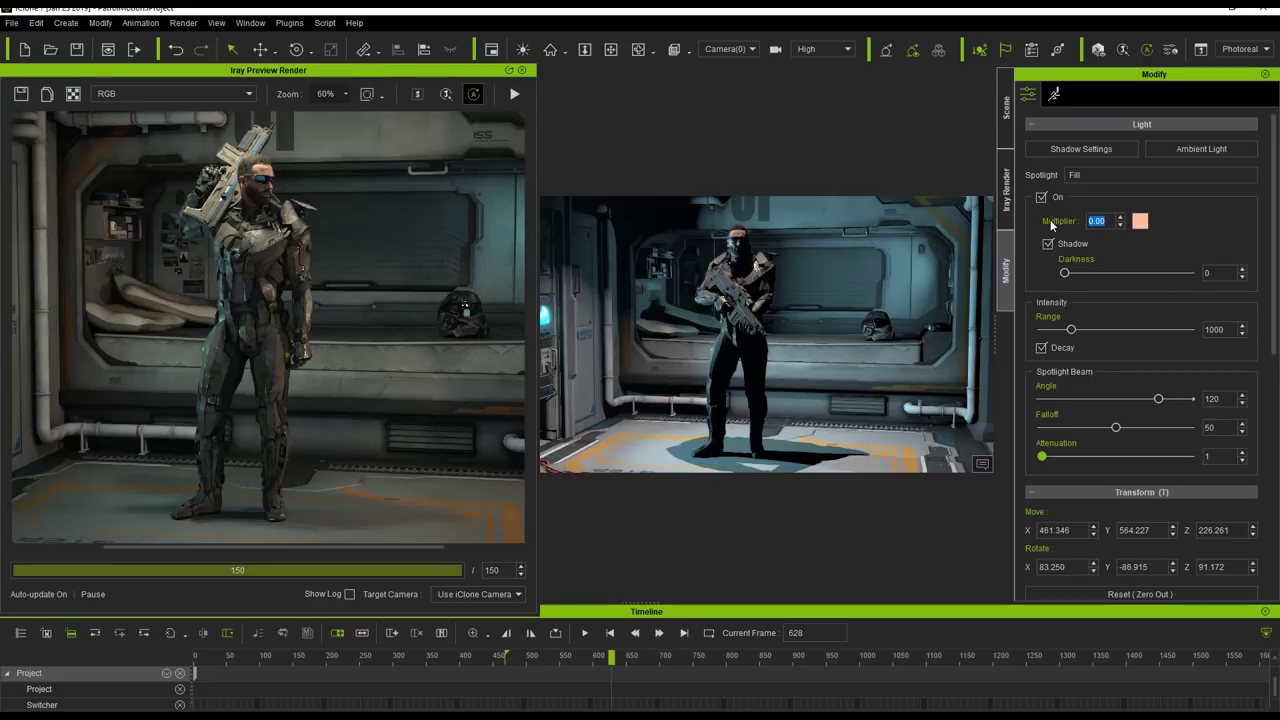
{"action": "type", "text": "8"}
{"action": "key", "text": "Return"}
{"action": "left_click", "coordinate": [586, 633]}
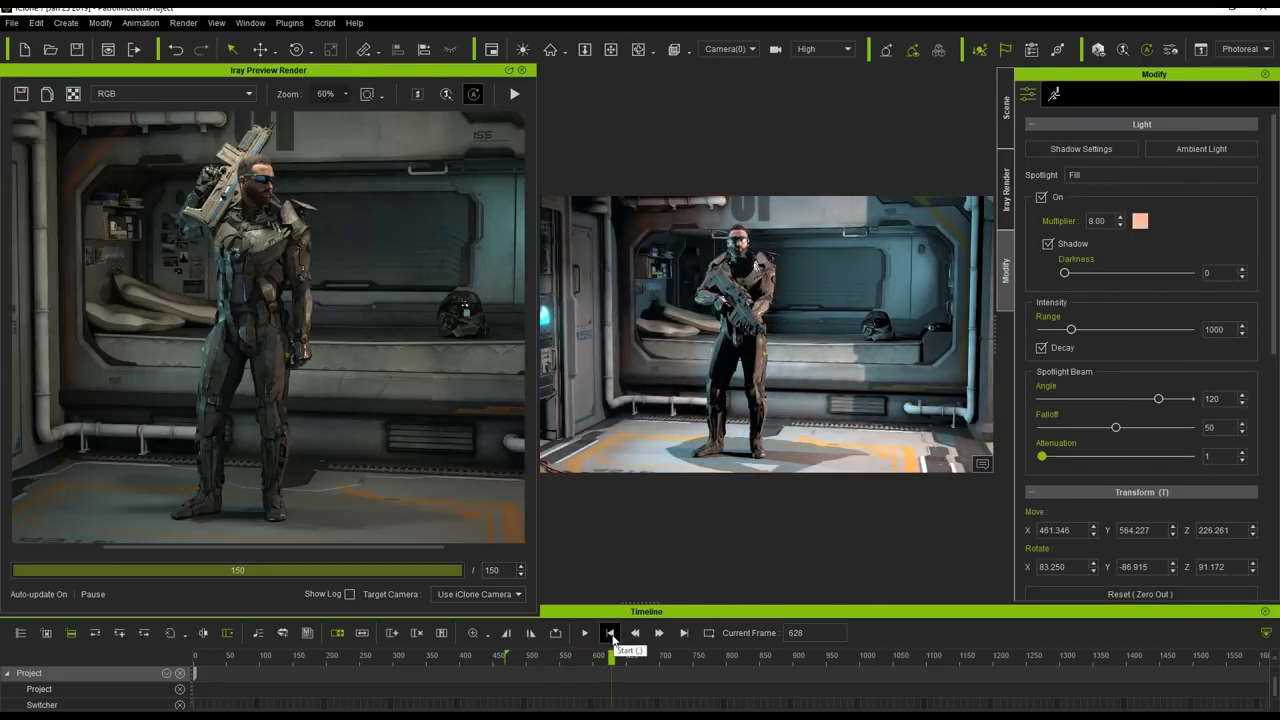
Set the Fill light colour to green #4eff33.
{"action": "left_click", "coordinate": [1140, 221]}
{"action": "left_click", "coordinate": [721, 267]}
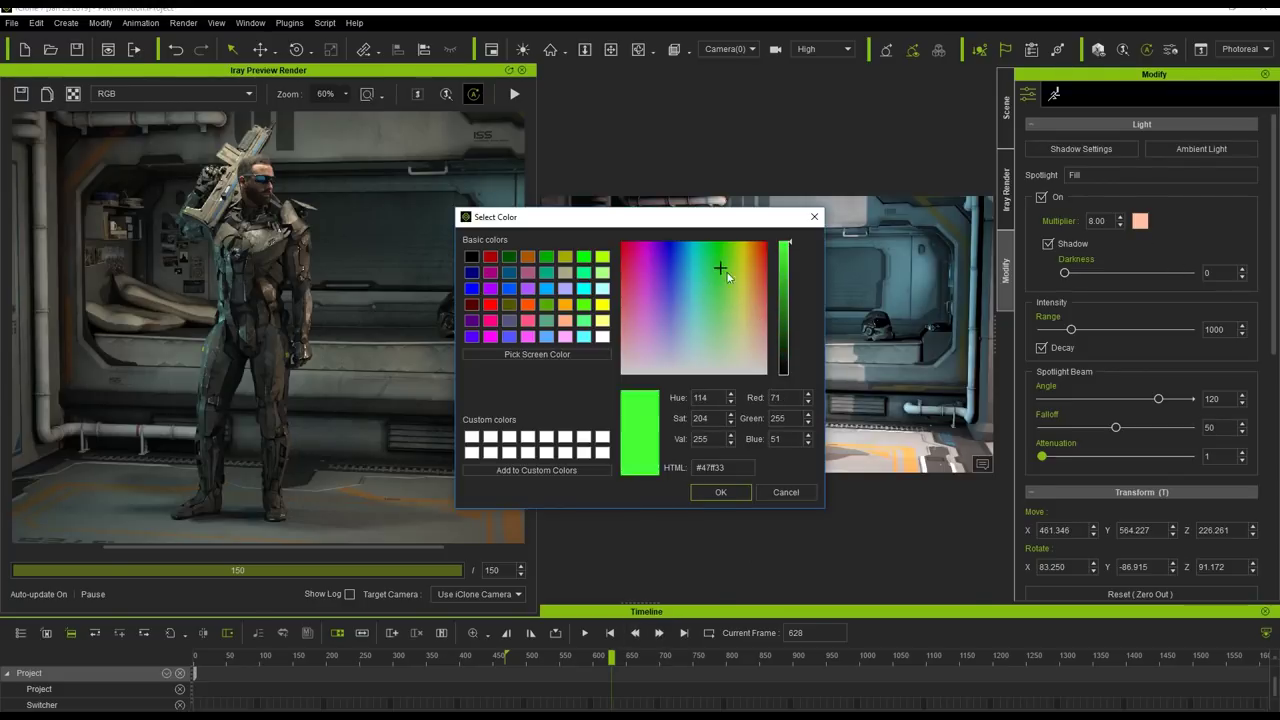
{"action": "left_click", "coordinate": [721, 492]}
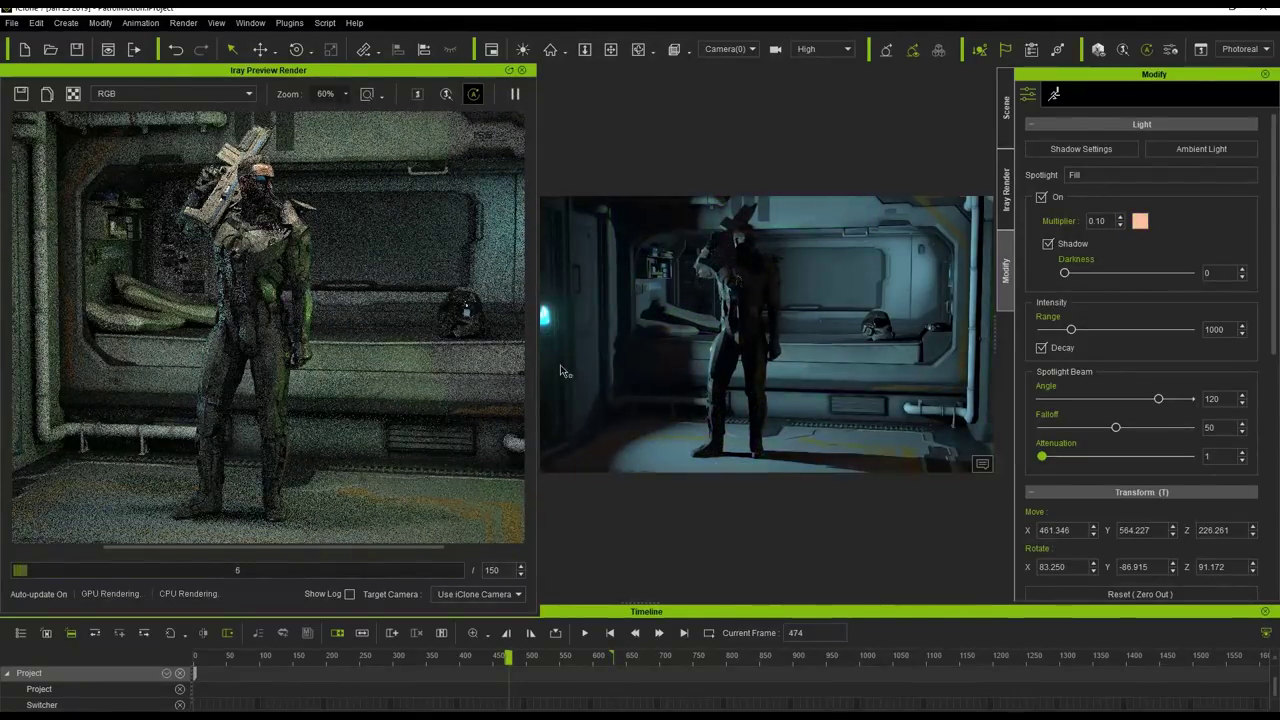
Add Fill and TopLight to the Iray Animated Objects List, then scrub to frame 485 and back to 474.
{"action": "left_click", "coordinate": [1006, 108]}
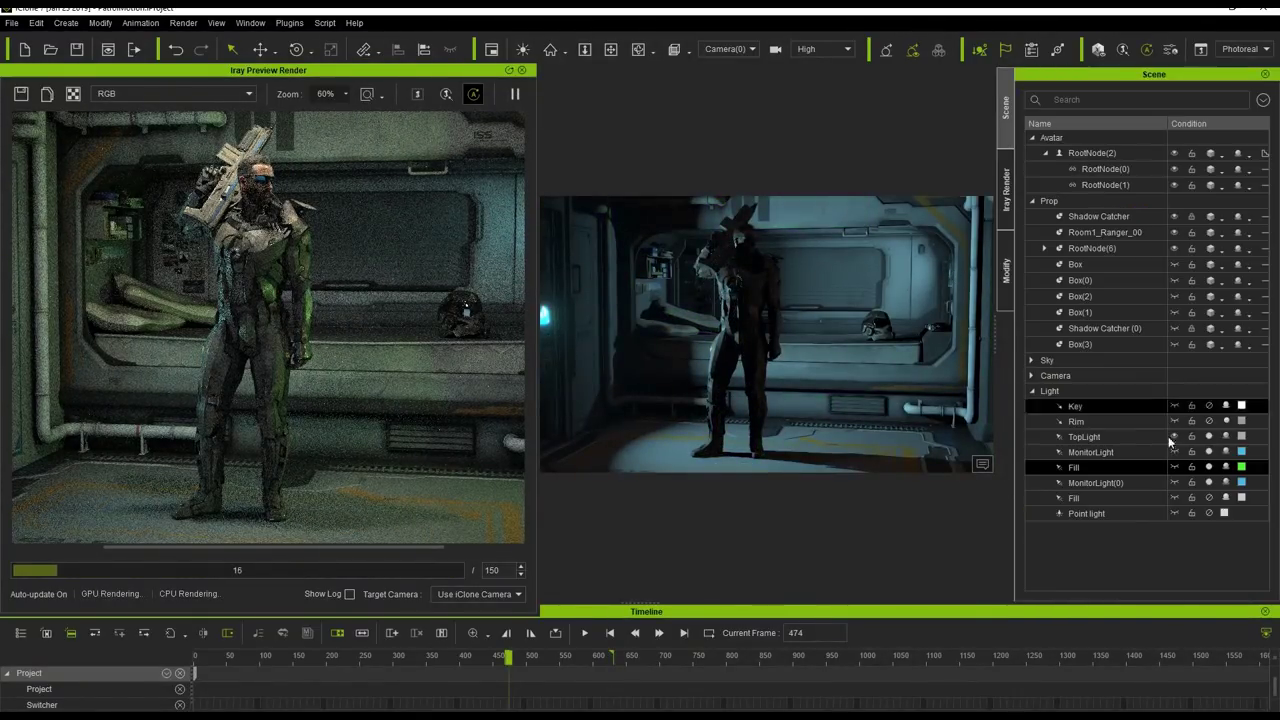
{"action": "left_click", "coordinate": [1168, 436]}
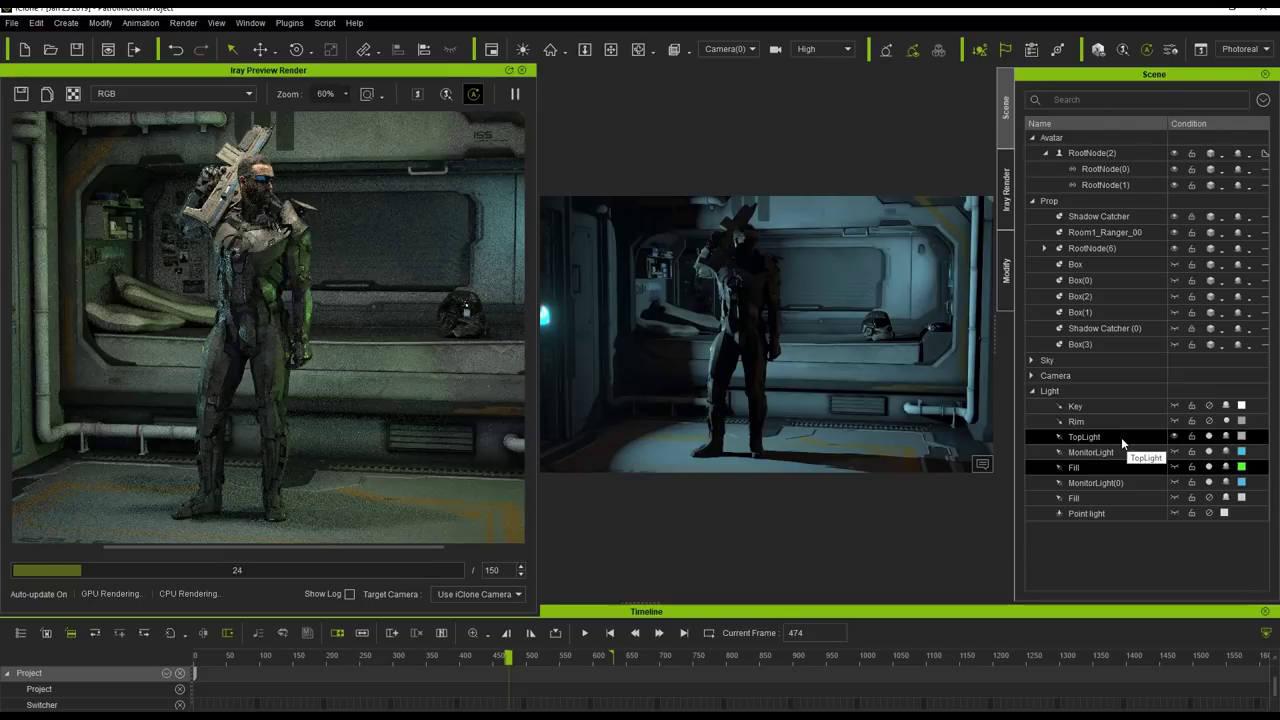
{"action": "left_click", "coordinate": [1007, 195]}
{"action": "left_click", "coordinate": [1225, 334]}
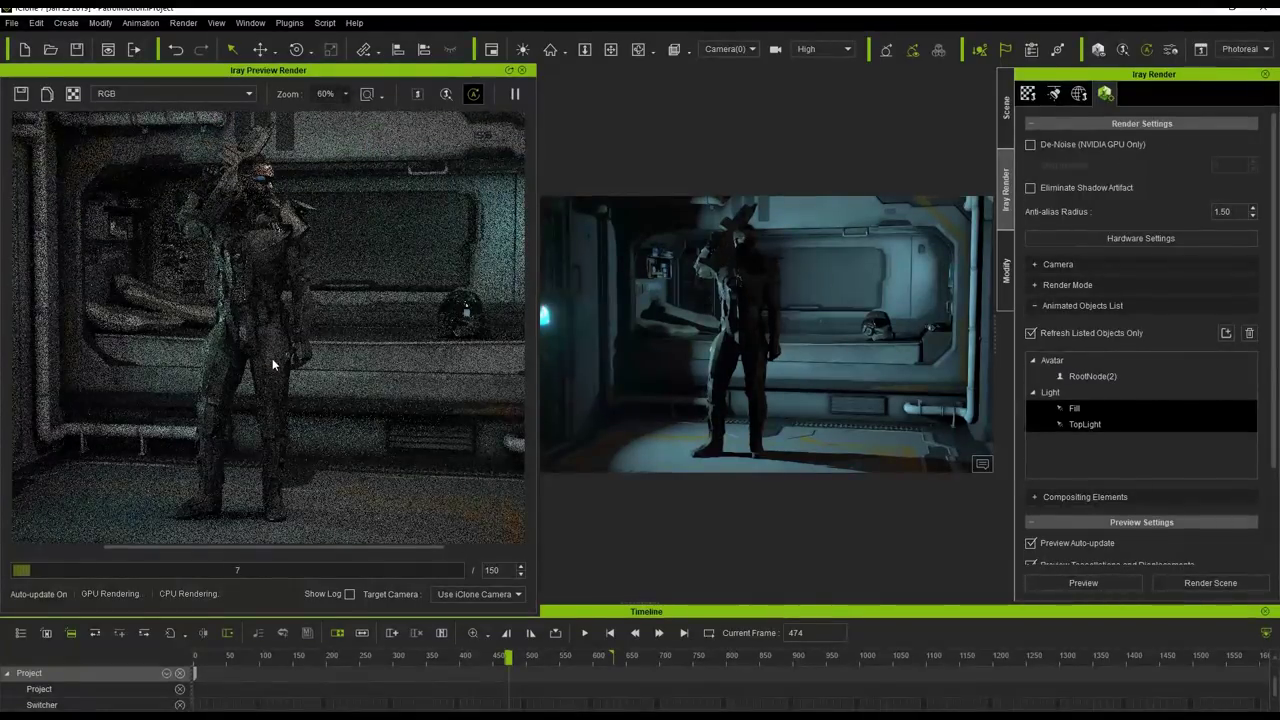
{"action": "left_click_drag", "start_coordinate": [508, 658], "coordinate": [586, 657]}
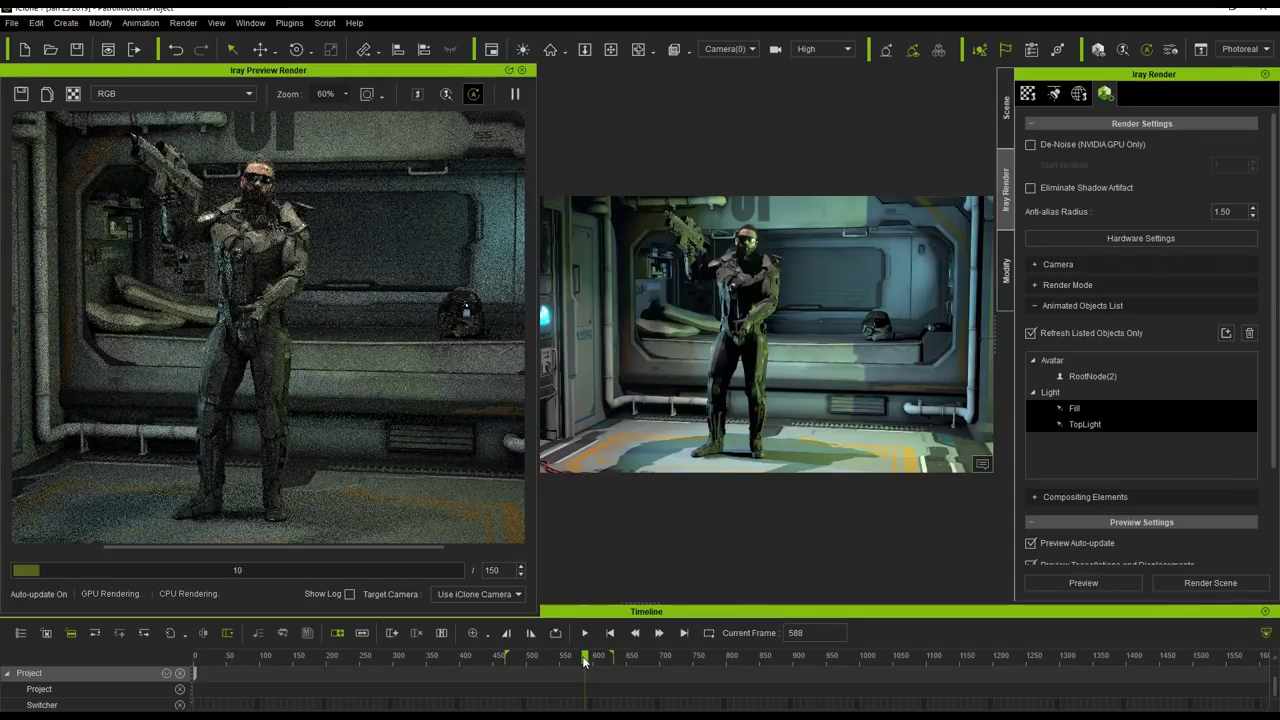
{"action": "left_click_drag", "start_coordinate": [585, 657], "coordinate": [508, 657]}
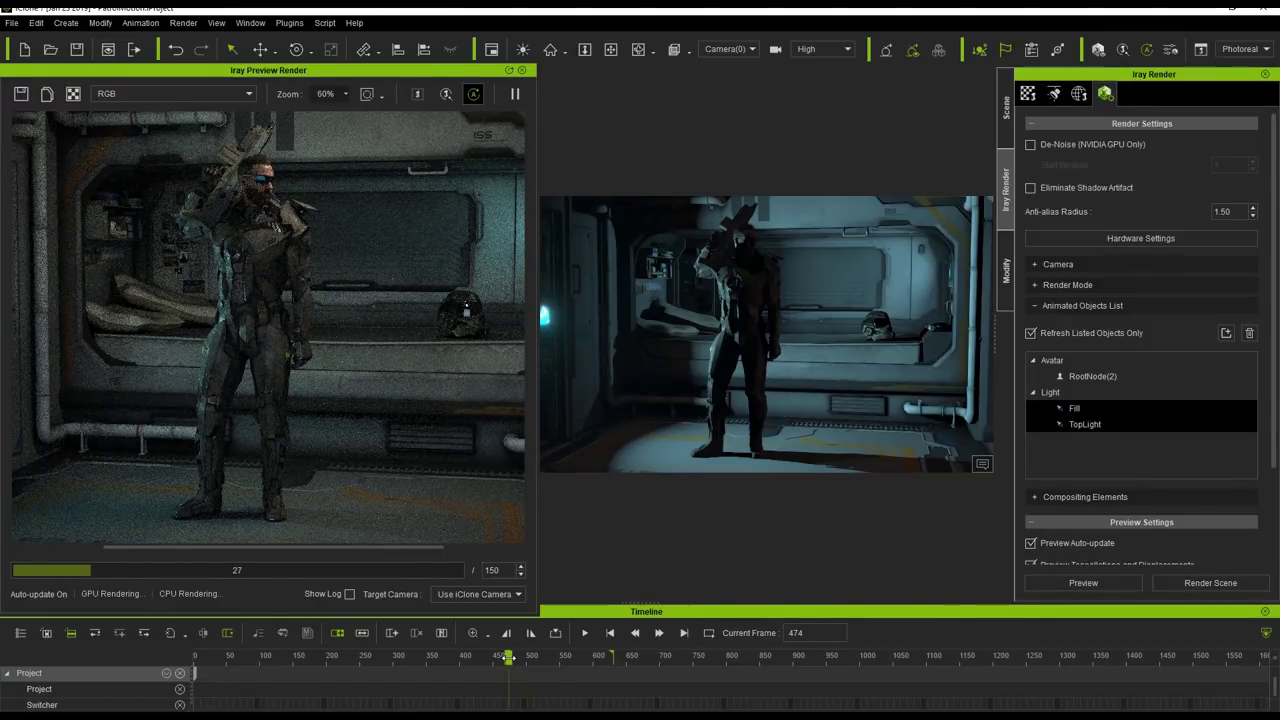
{"action": "left_click_drag", "start_coordinate": [527, 658], "coordinate": [582, 648]}
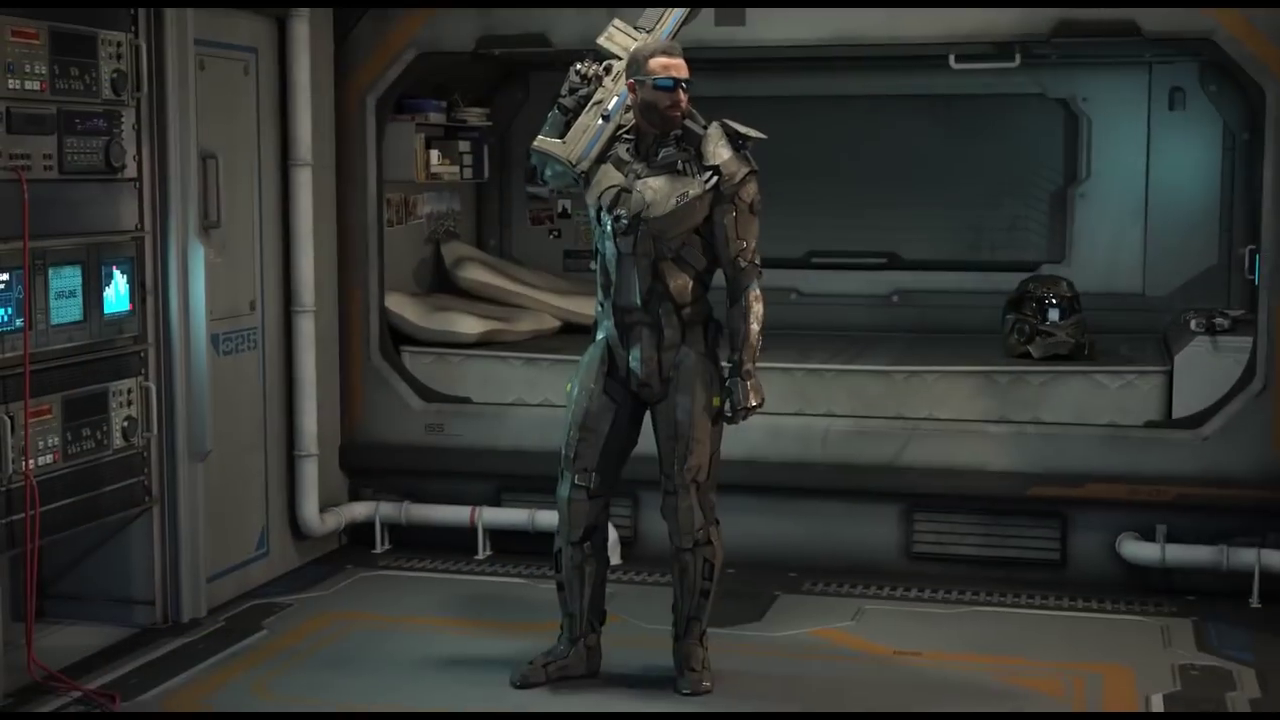